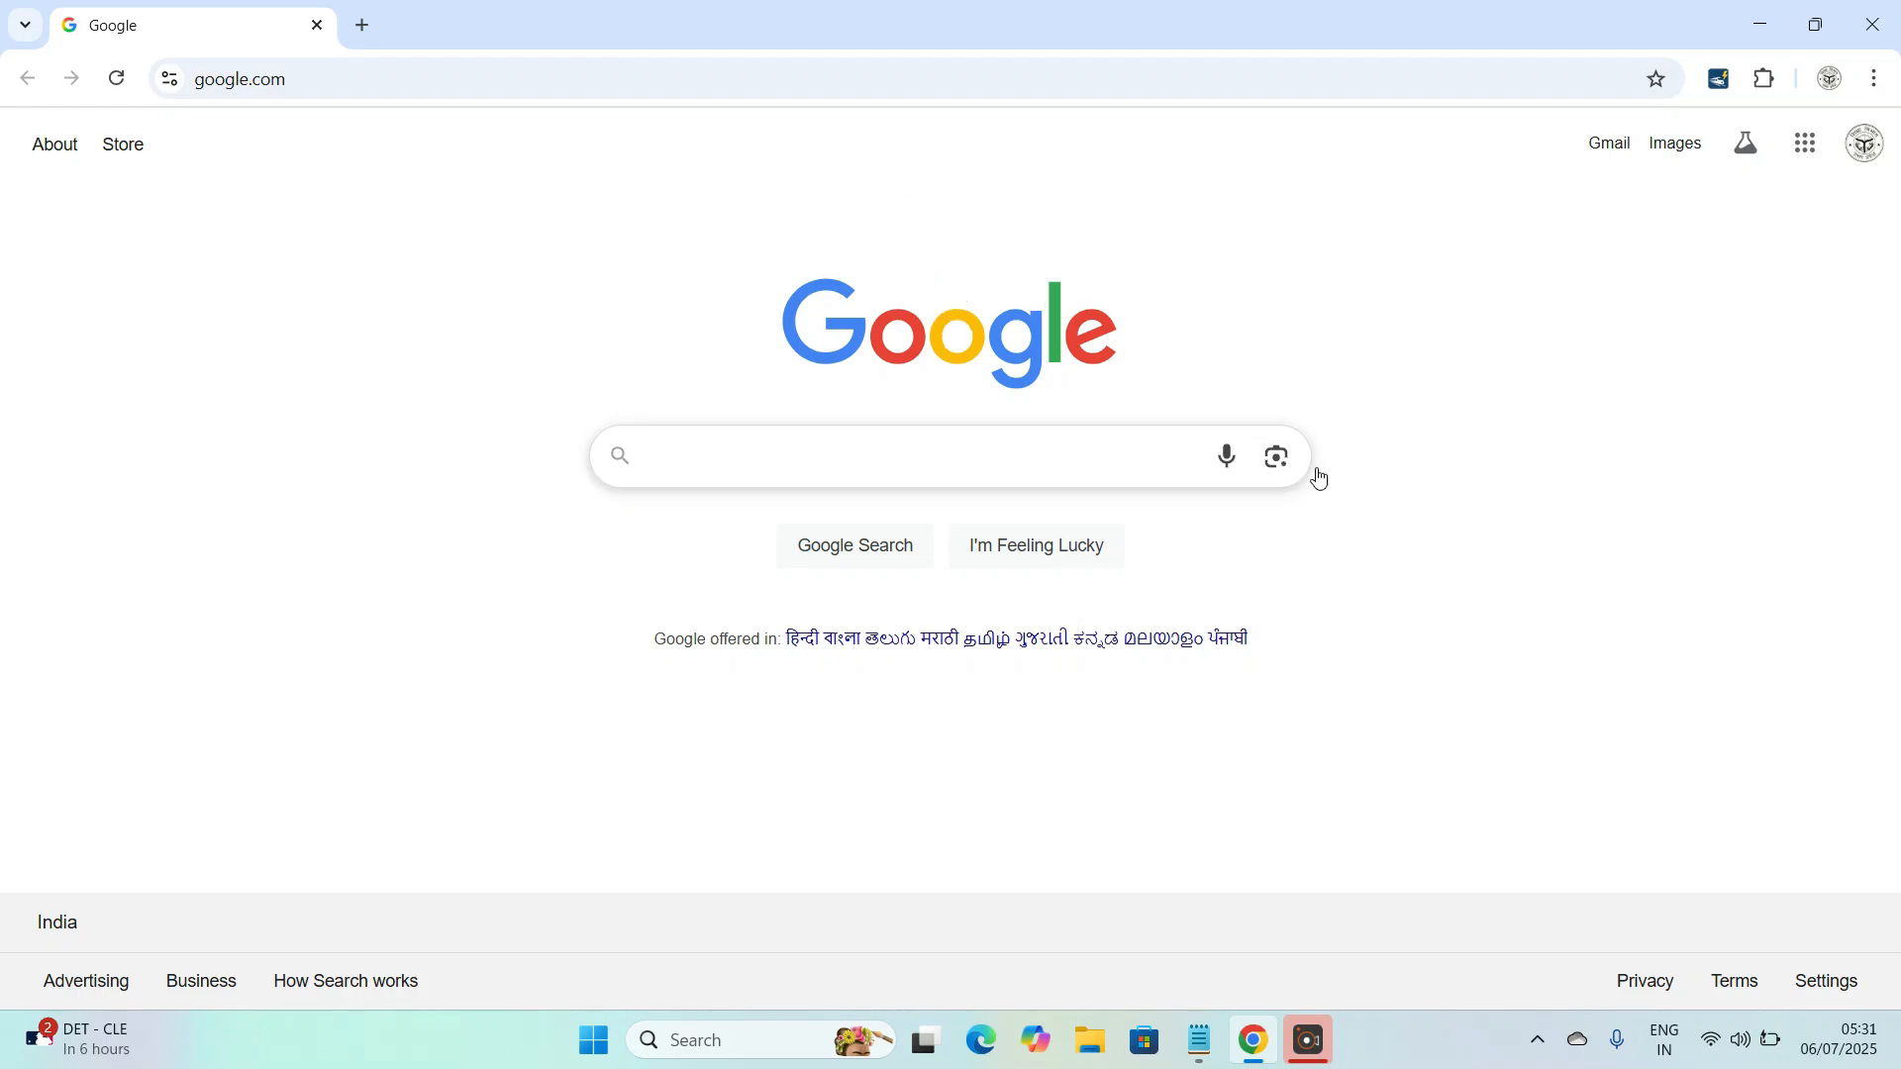
# Step: Replace the Google page with udiseplus.gov.in from the address bar and glance over the home page
pyautogui.doubleClick(471, 80)
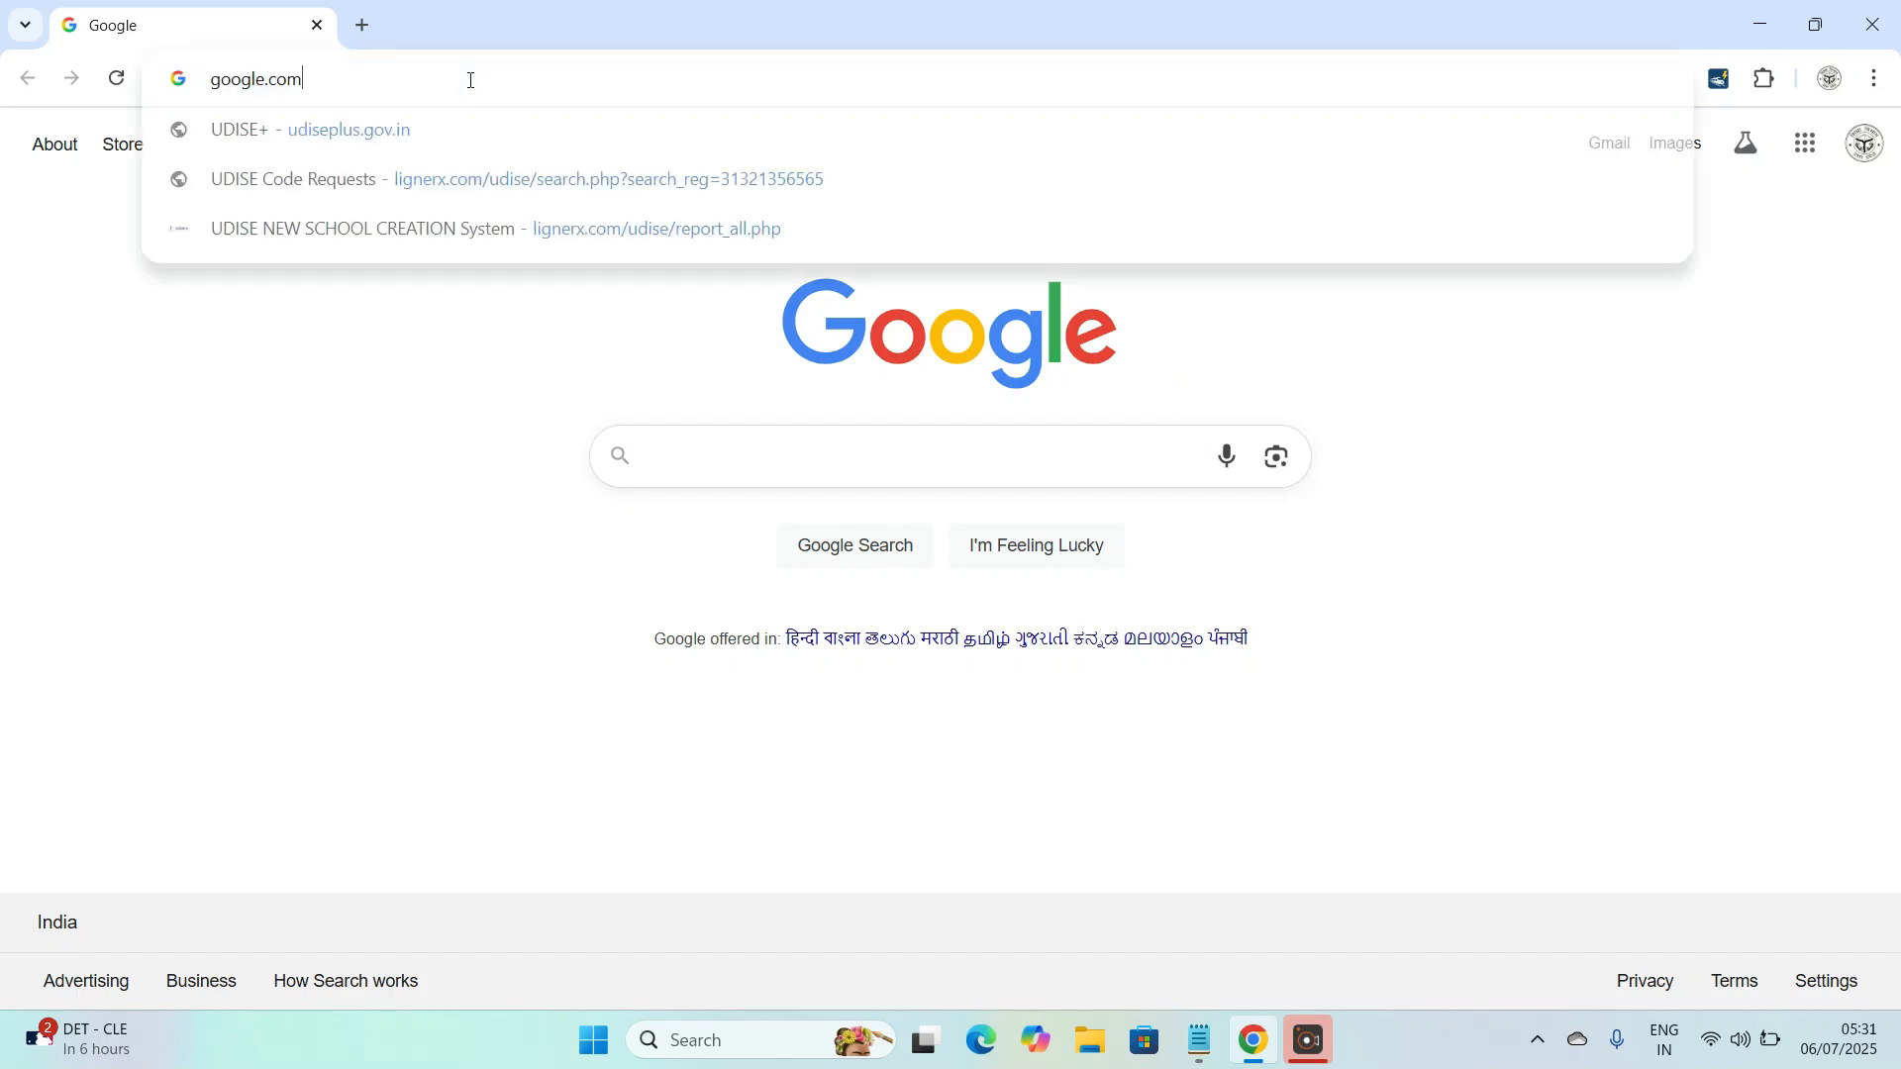
pyautogui.tripleClick(472, 80)
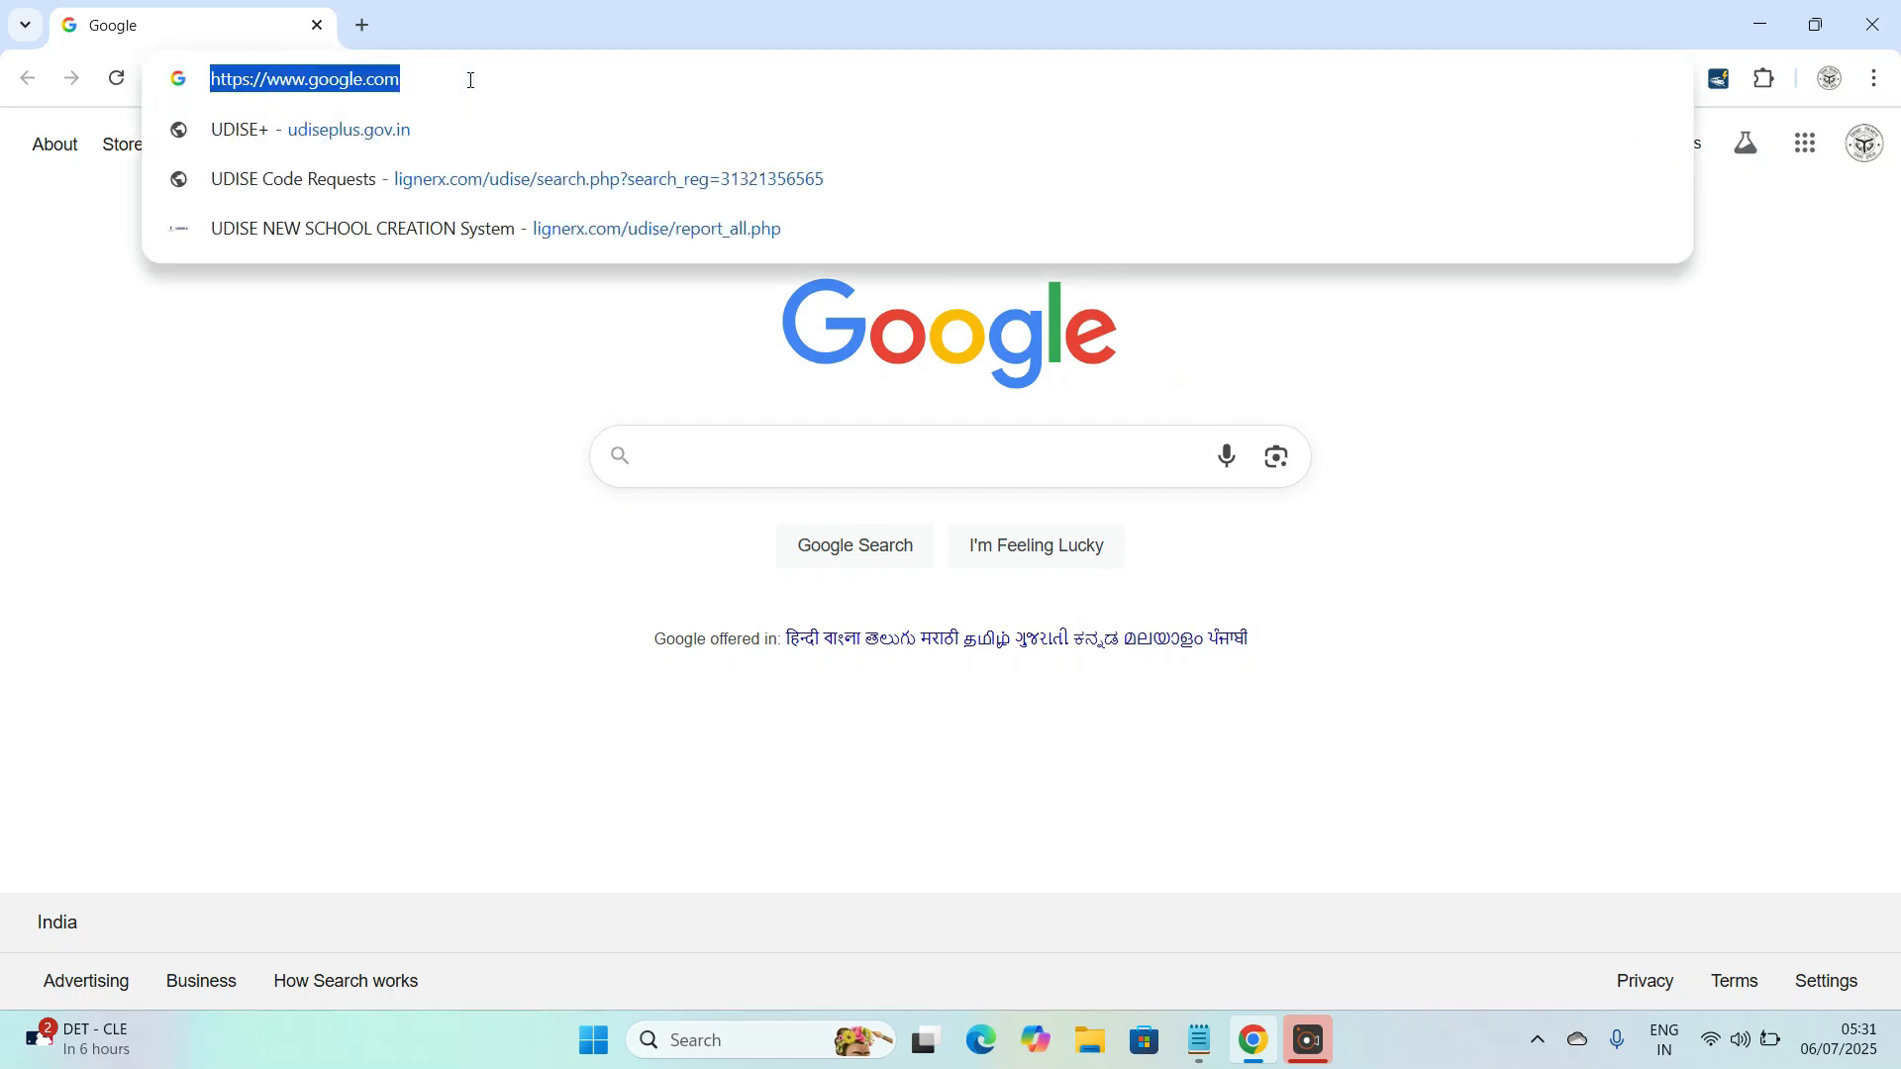
pyautogui.write('u')
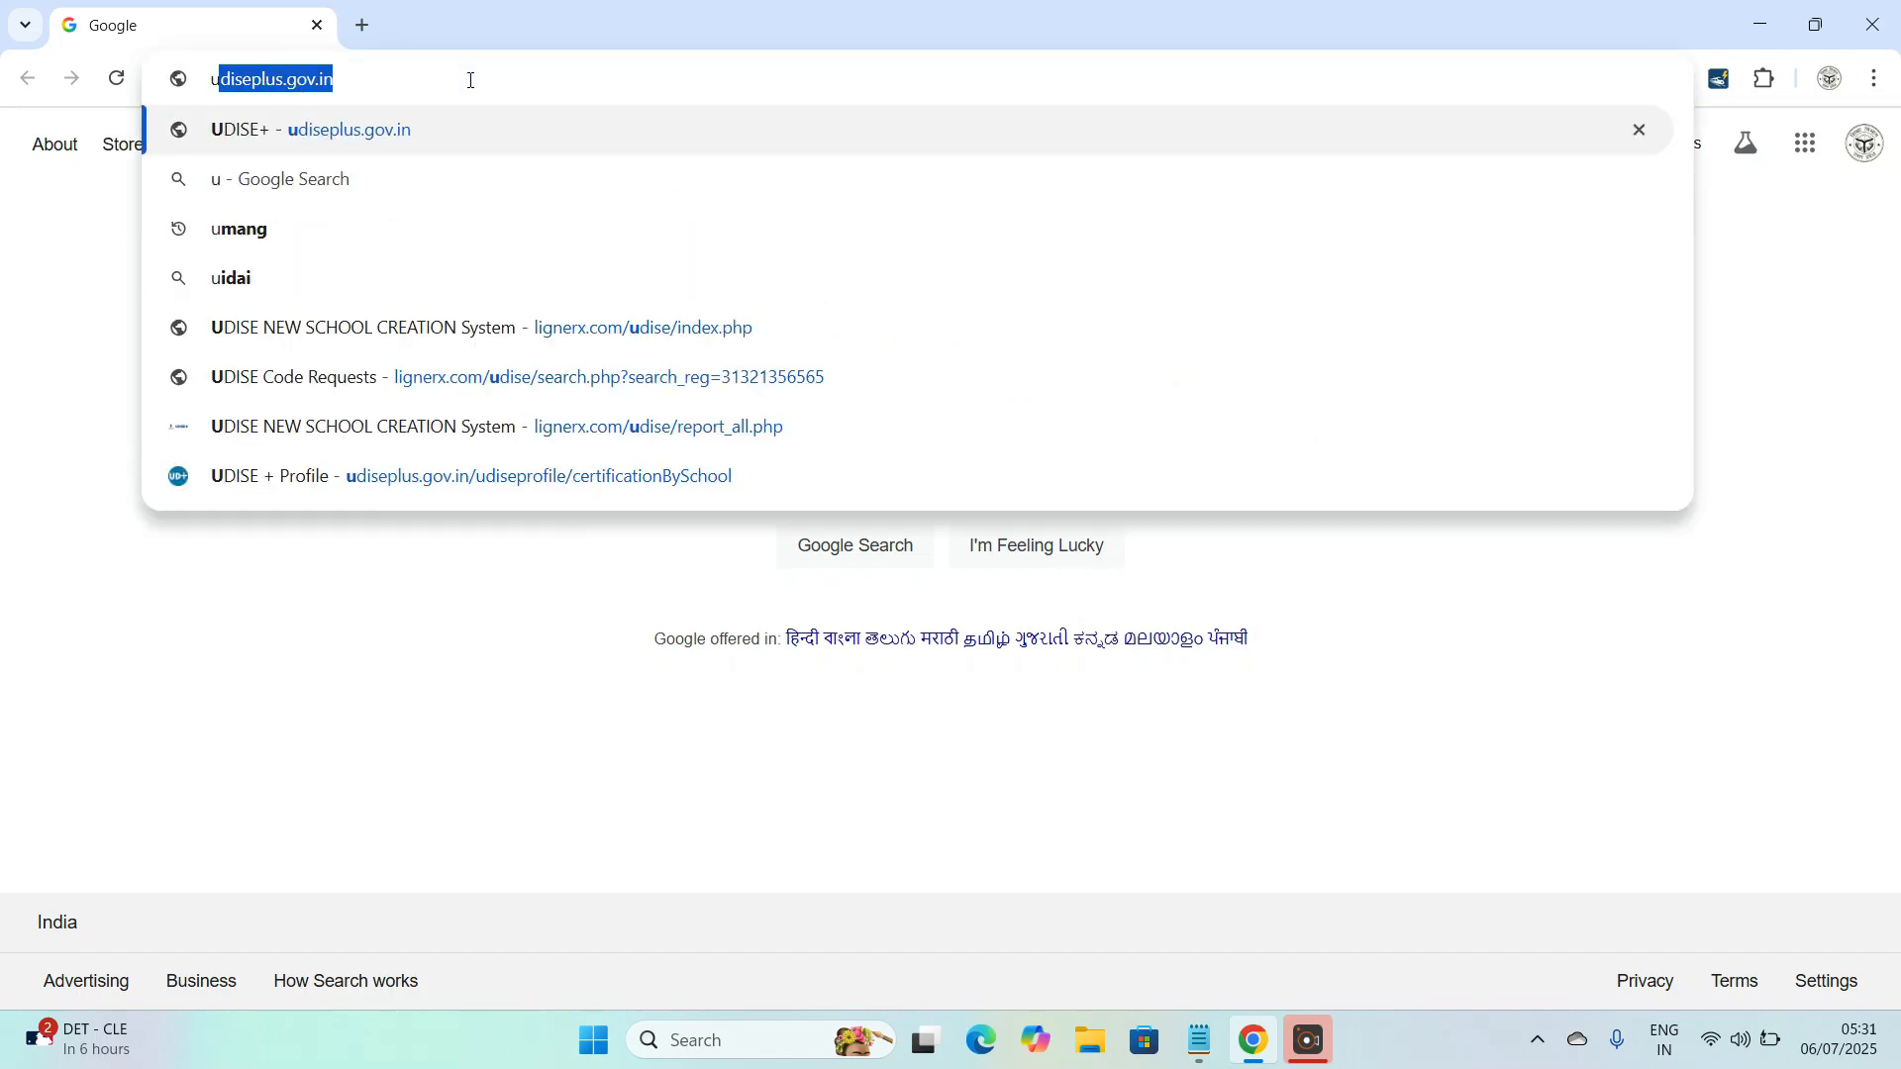
pyautogui.press('Return')
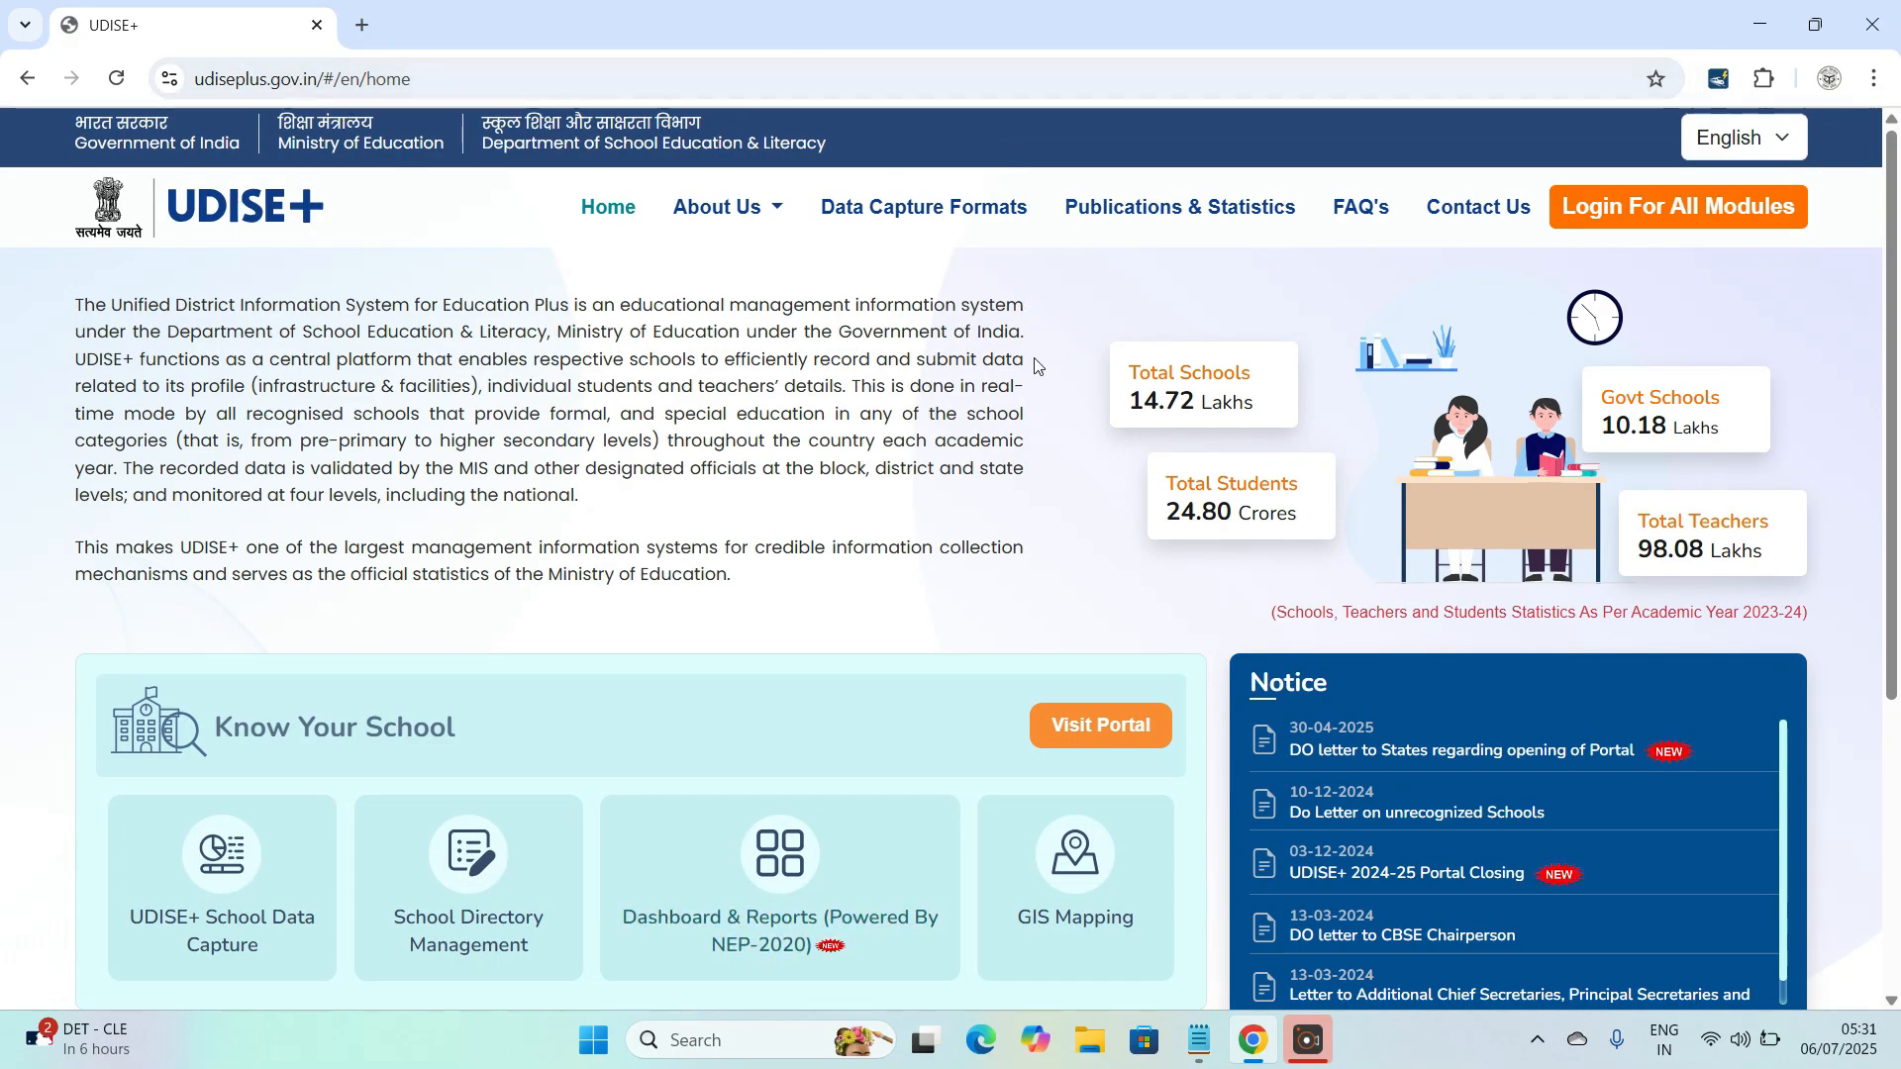
pyautogui.scroll(-3, 950, 329)
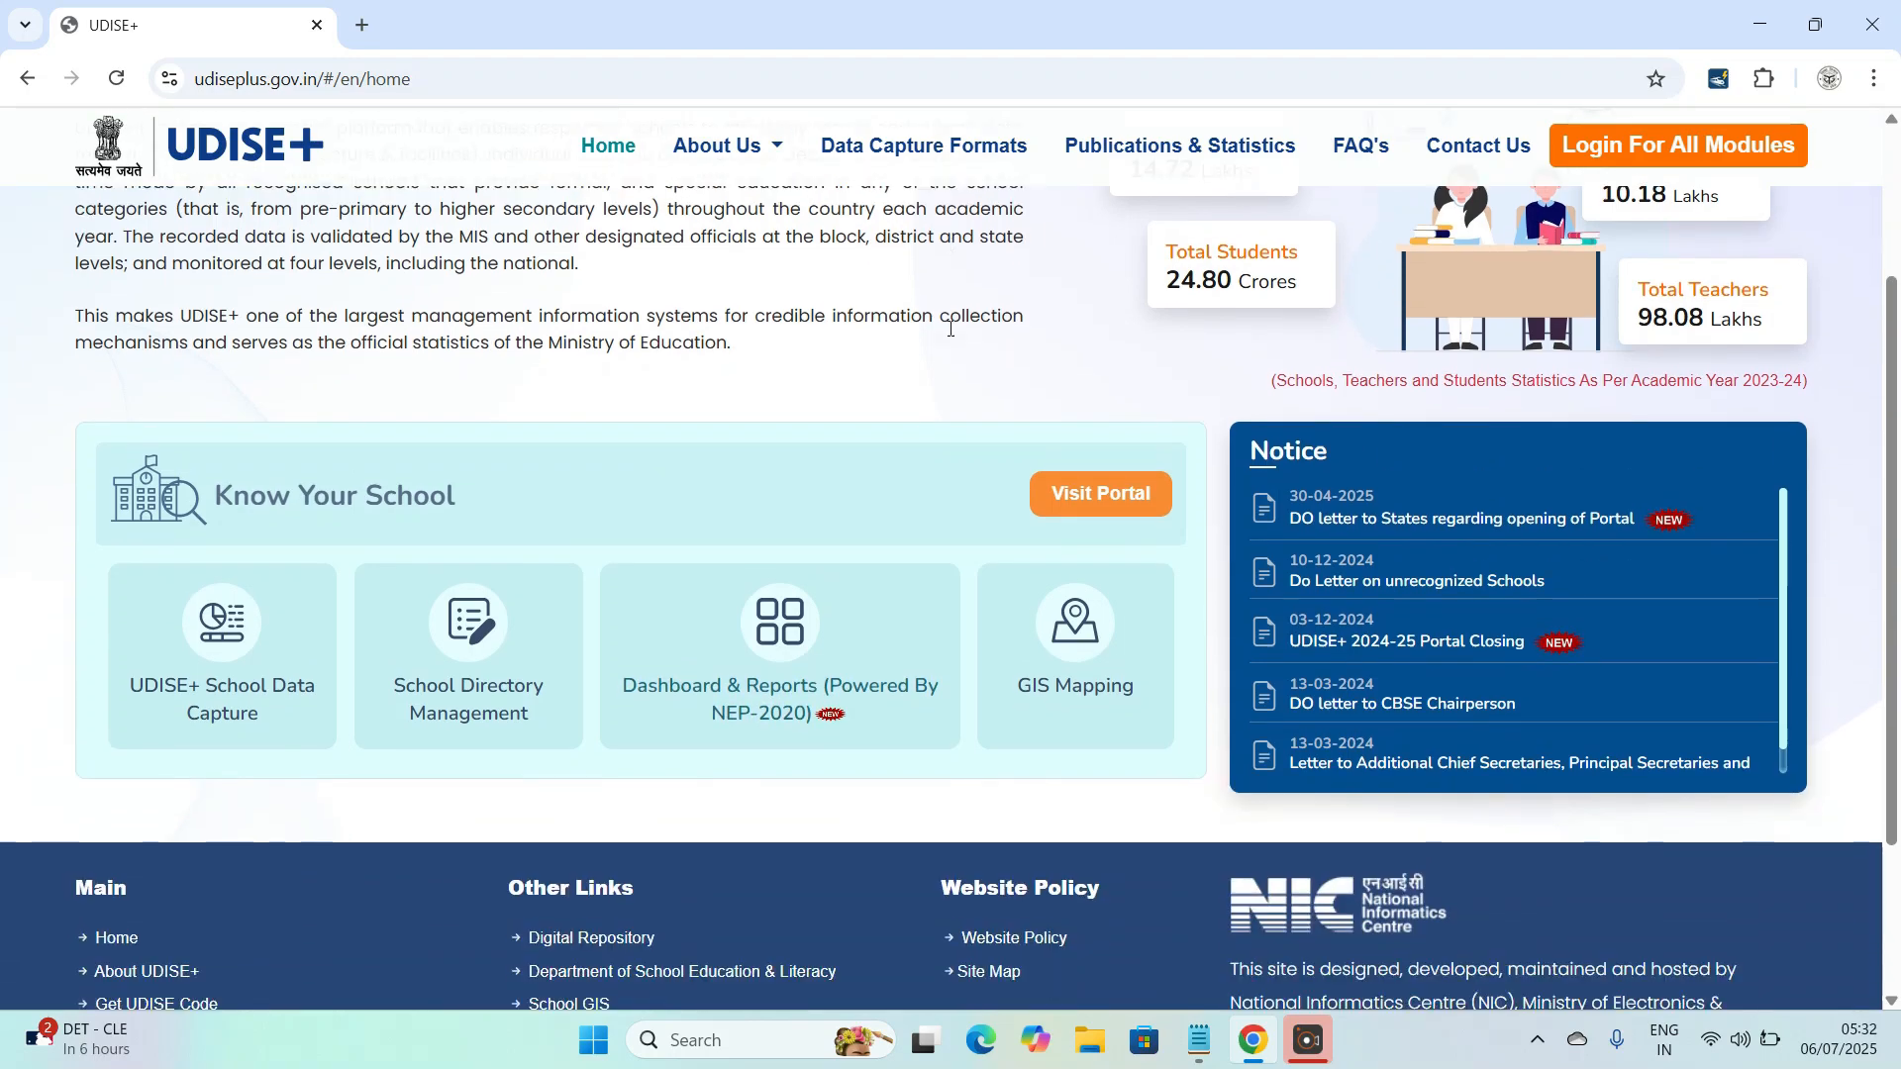
pyautogui.scroll(3, 950, 331)
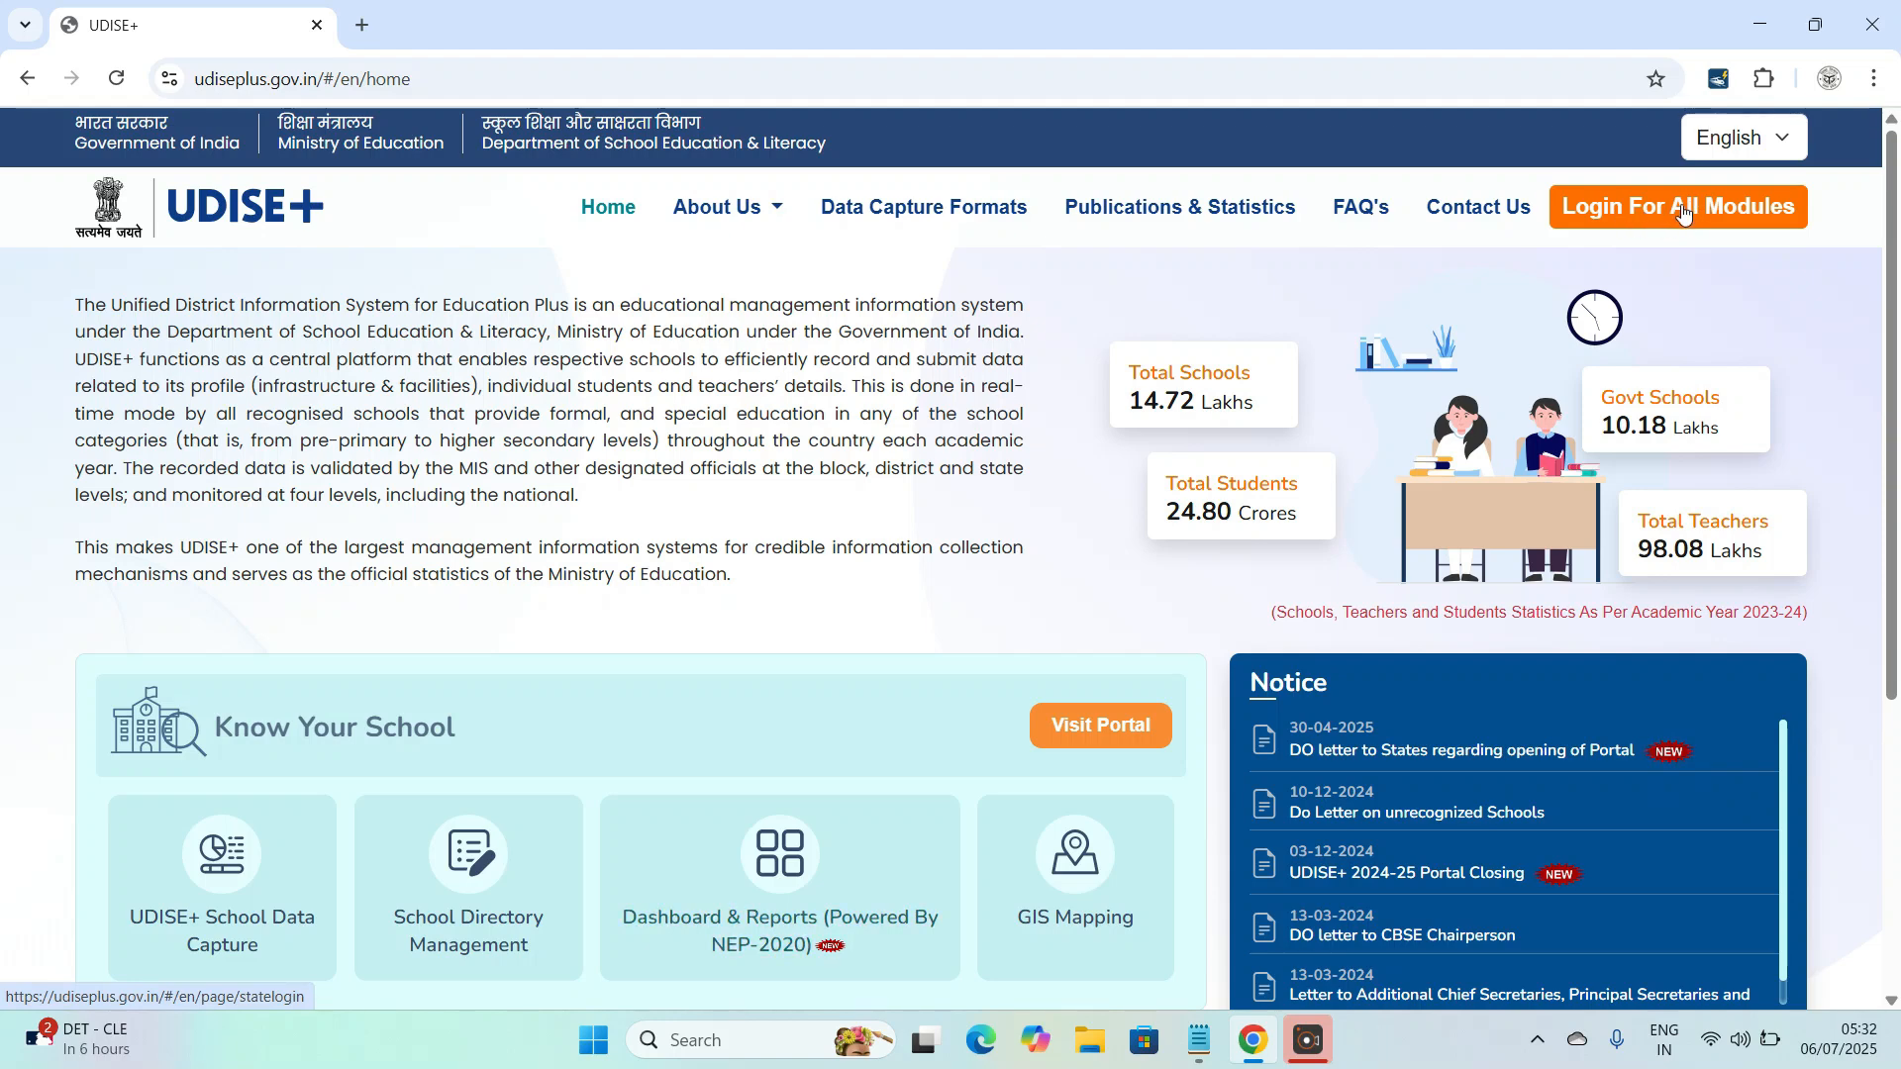
# Step: Open Login For All Modules and select UTTAR PRADESH as the state
pyautogui.click(1651, 226)
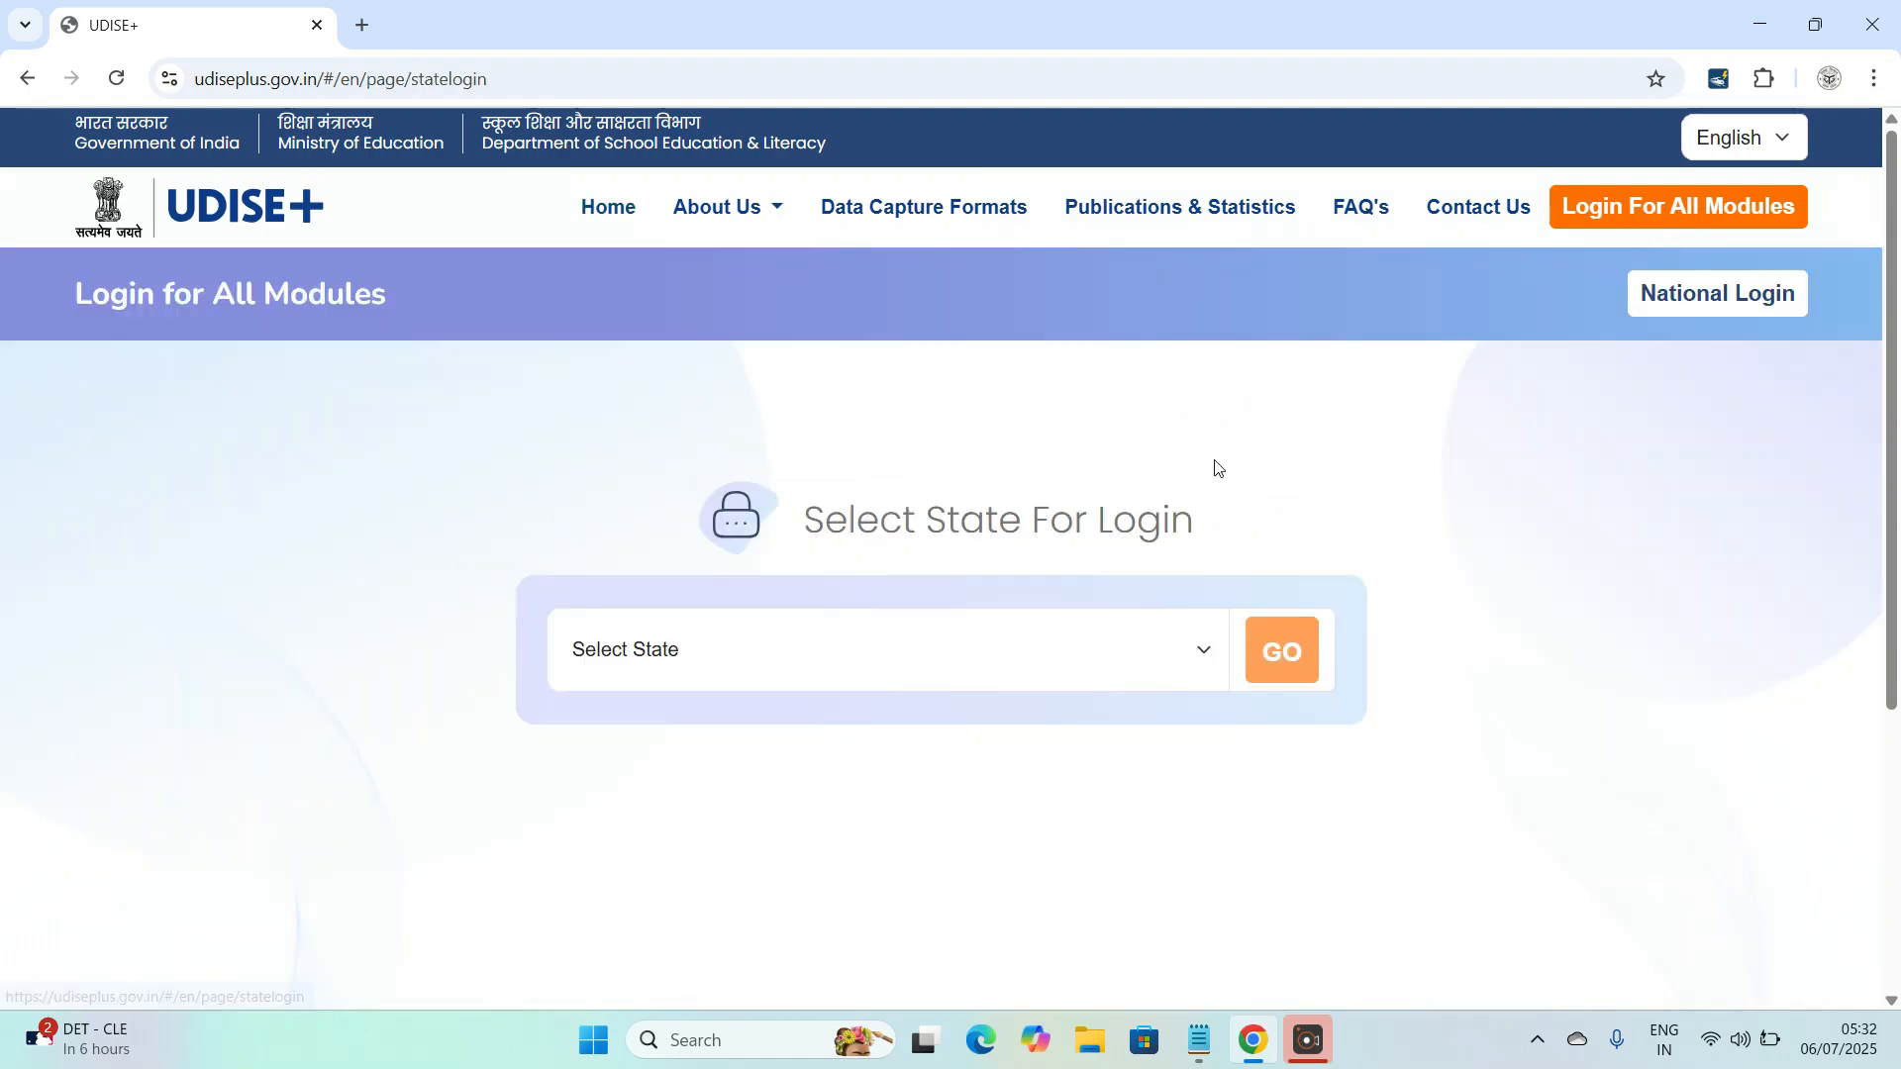
pyautogui.click(1089, 650)
pyautogui.scroll(-5, 893, 495)
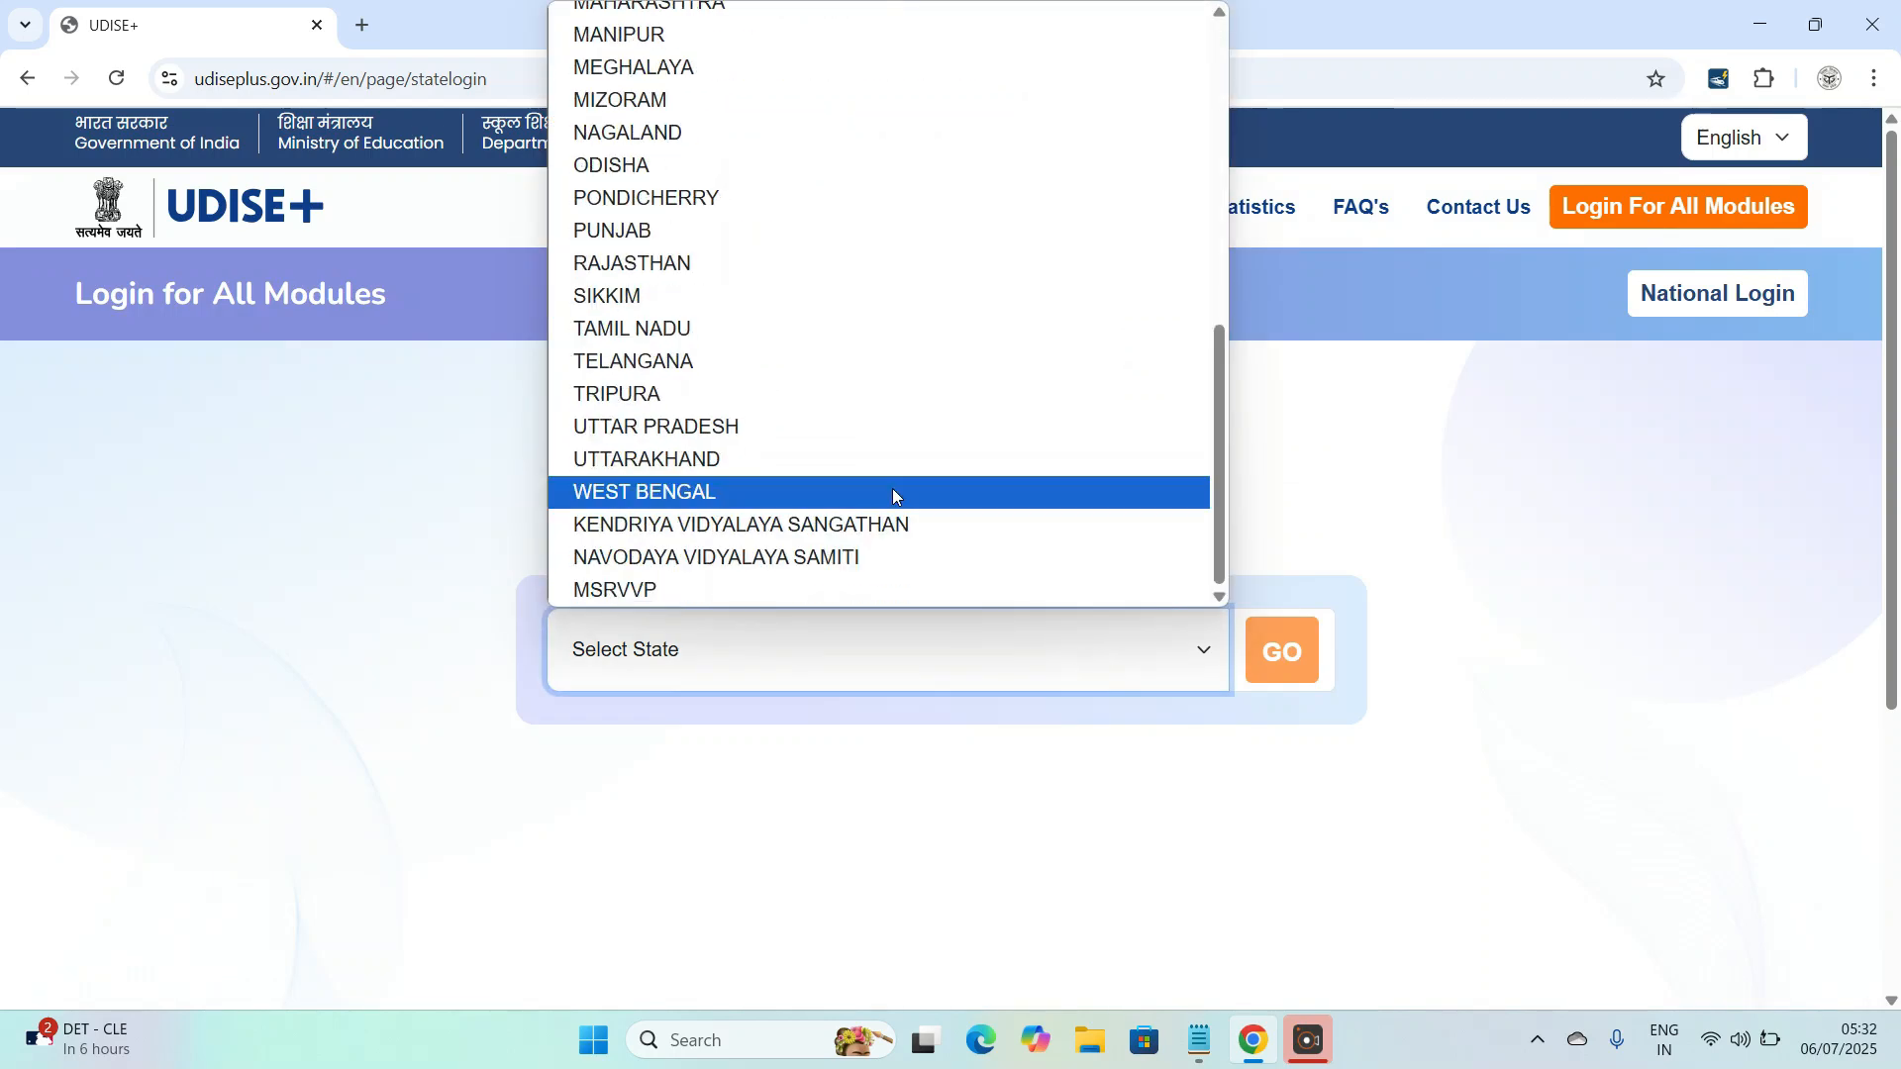
pyautogui.click(823, 432)
pyautogui.click(1266, 658)
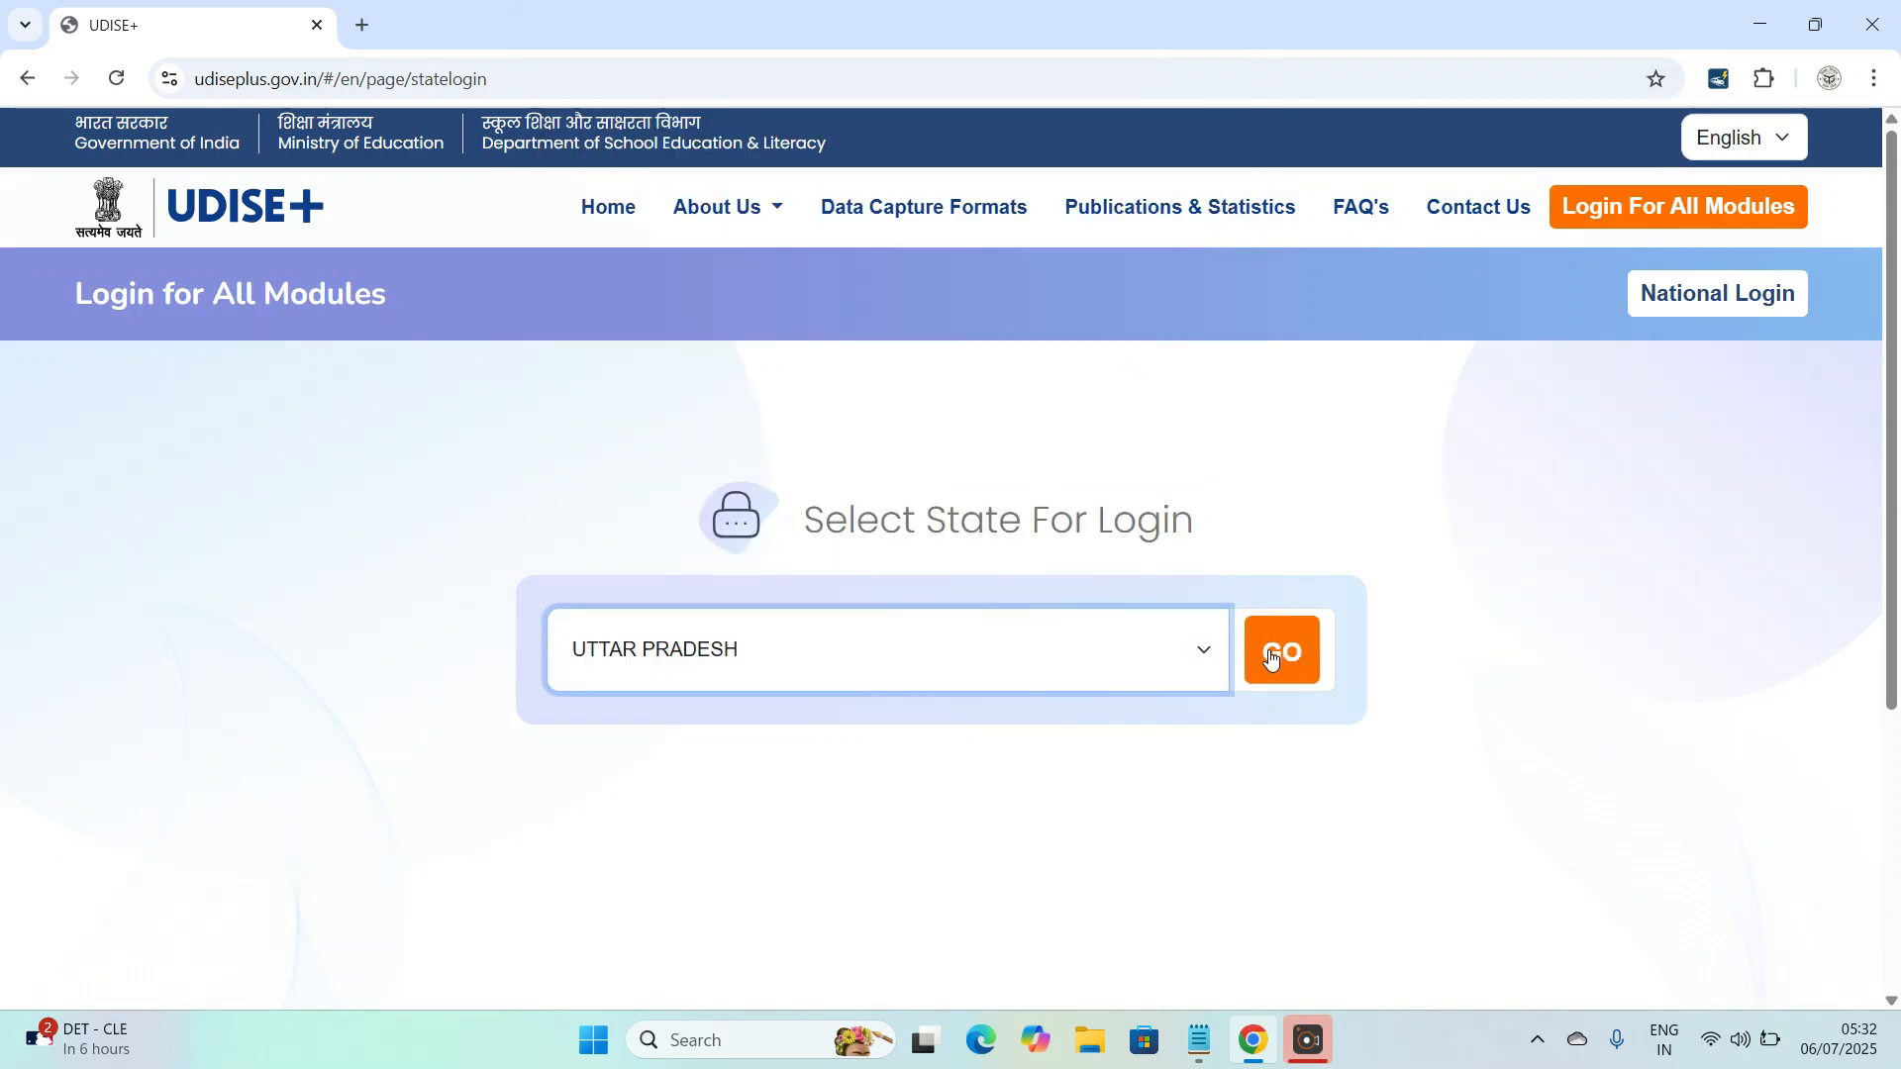
pyautogui.scroll(-1, 1131, 552)
pyautogui.scroll(-2, 1131, 555)
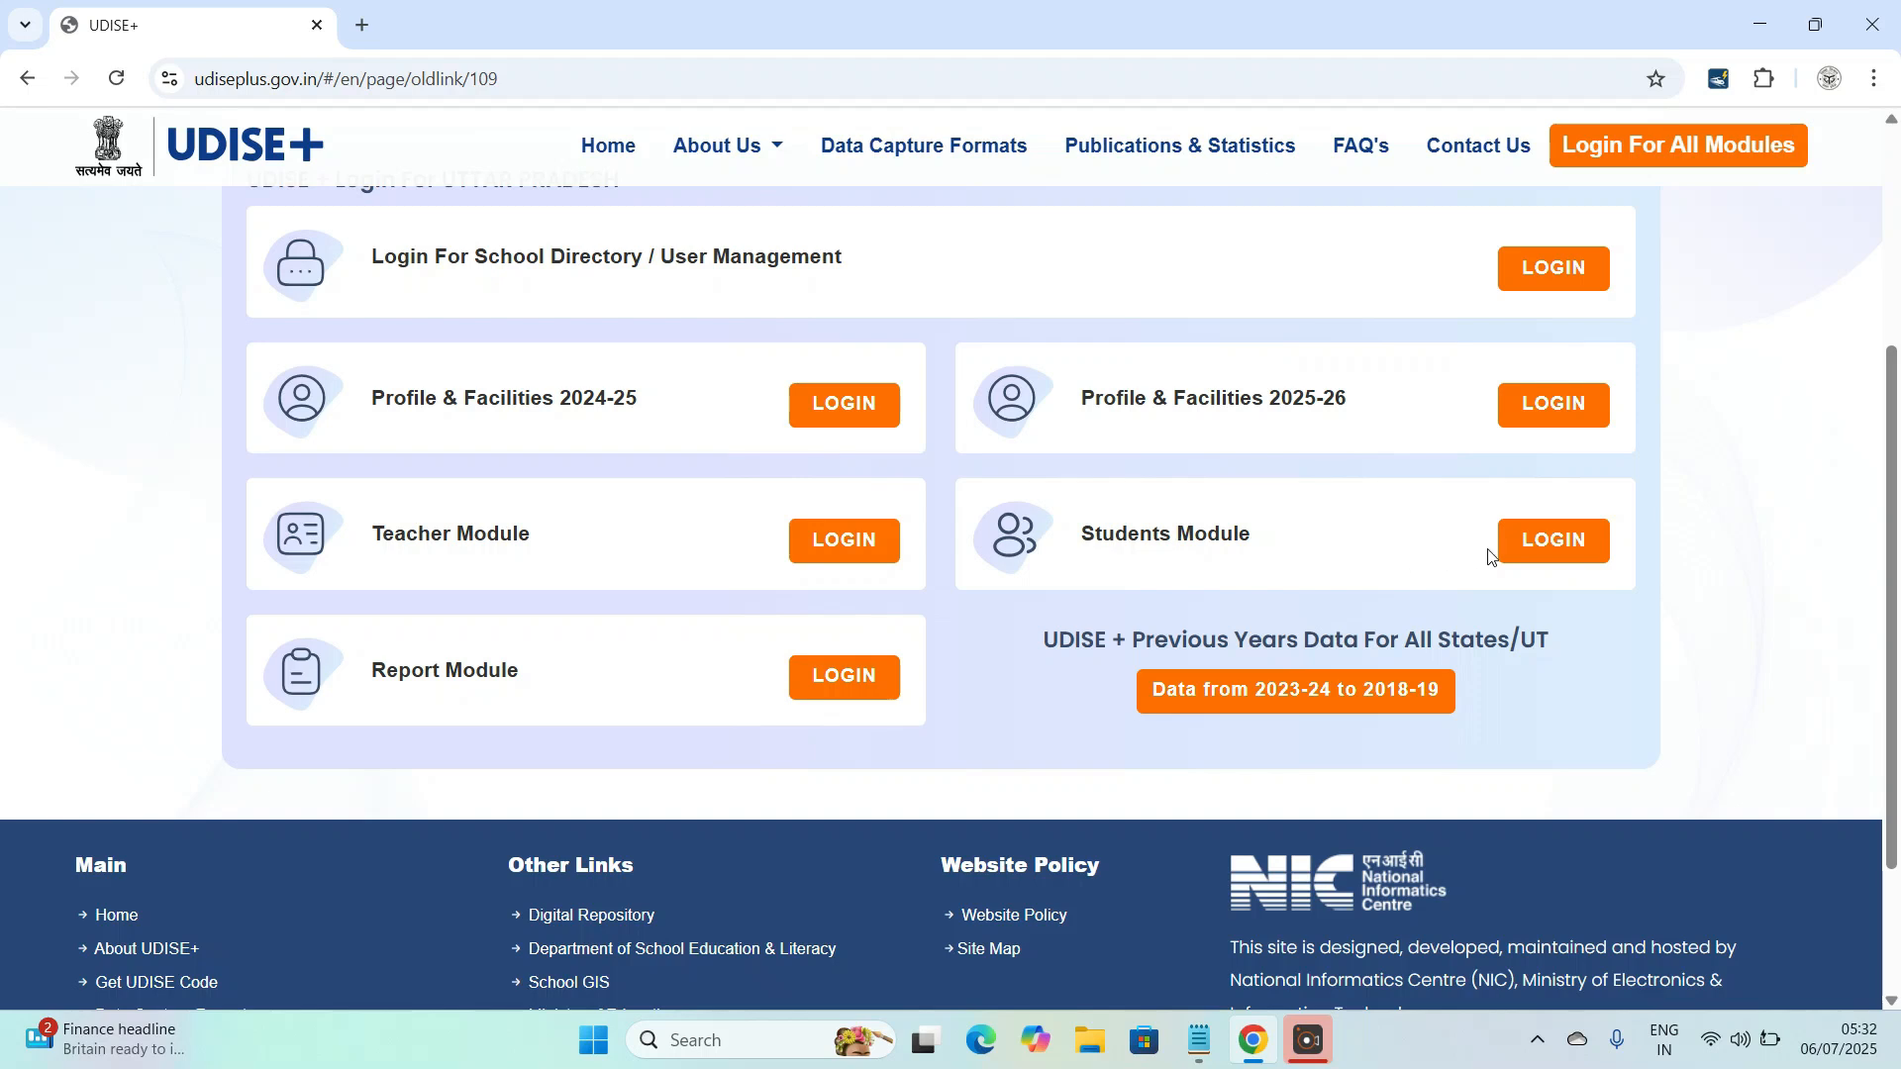
# Step: Open the Students Module login form and click into its User ID and password fields
pyautogui.click(1537, 548)
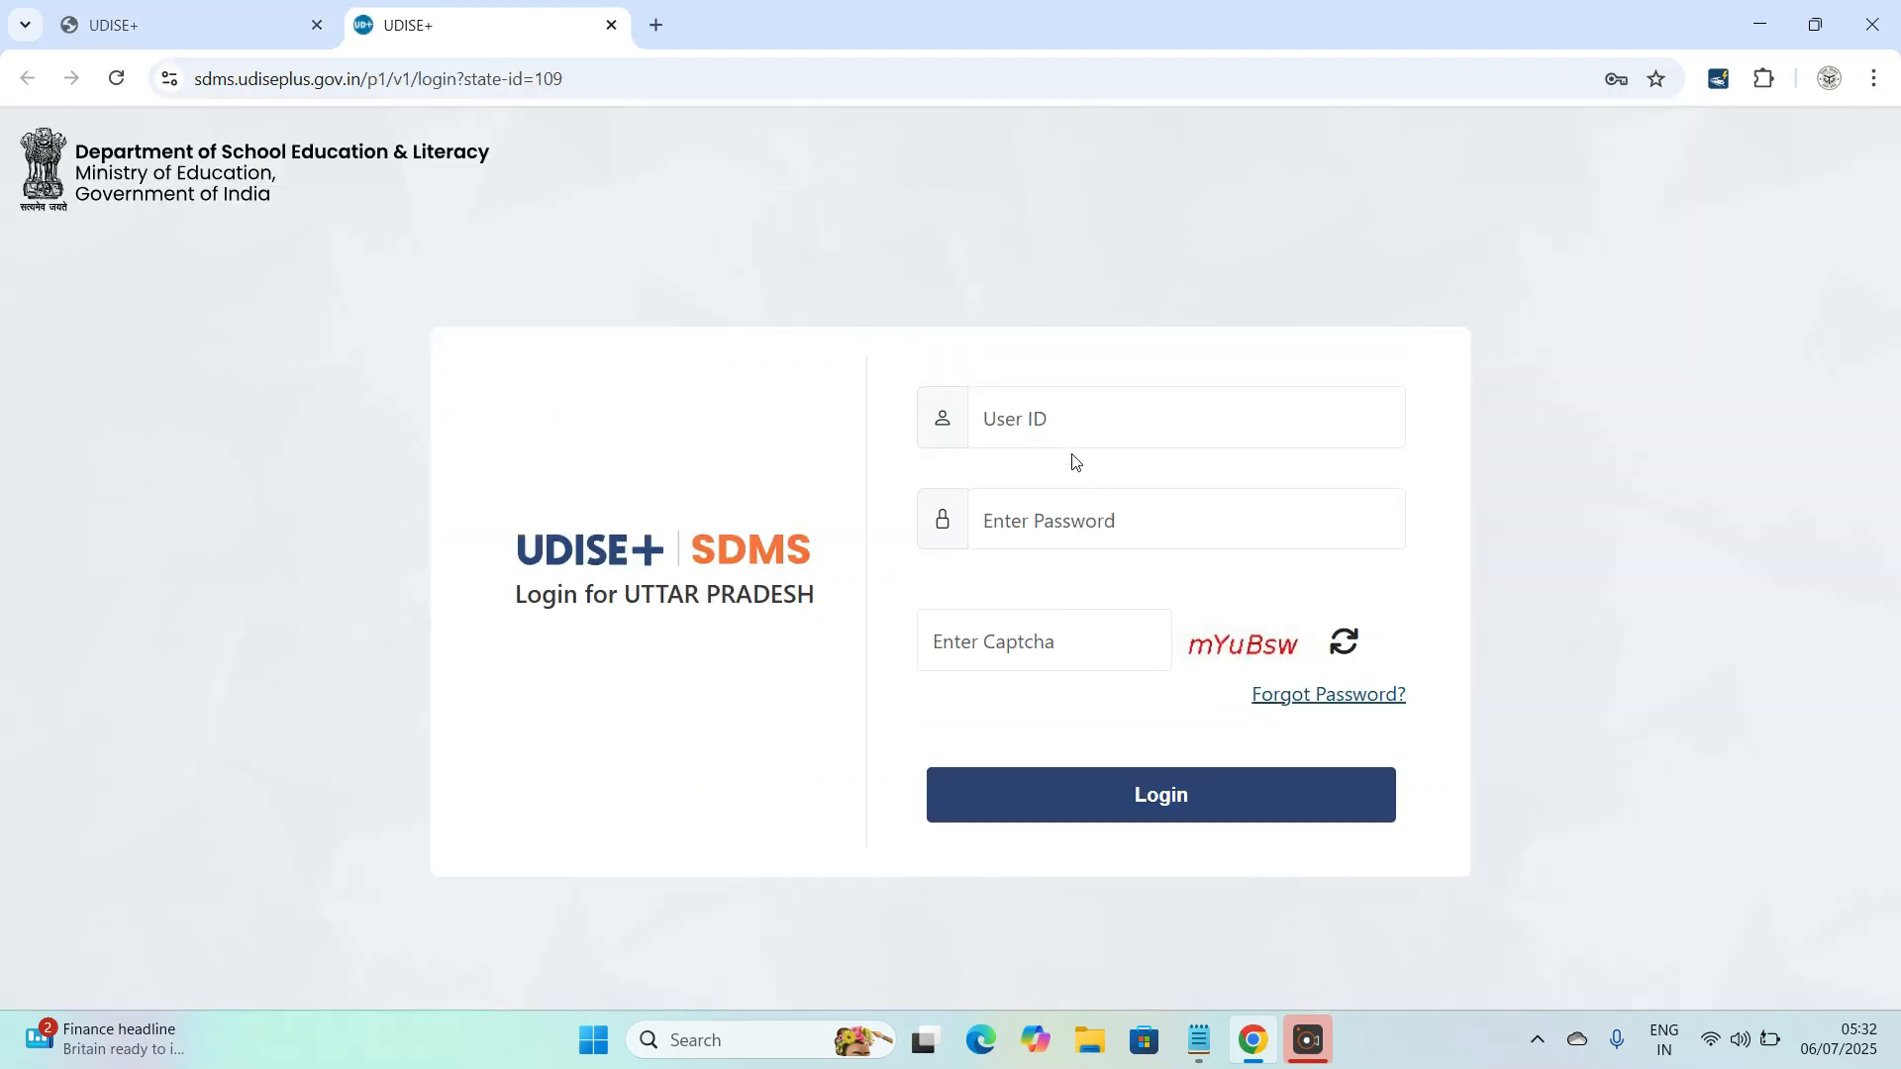
pyautogui.click(1044, 422)
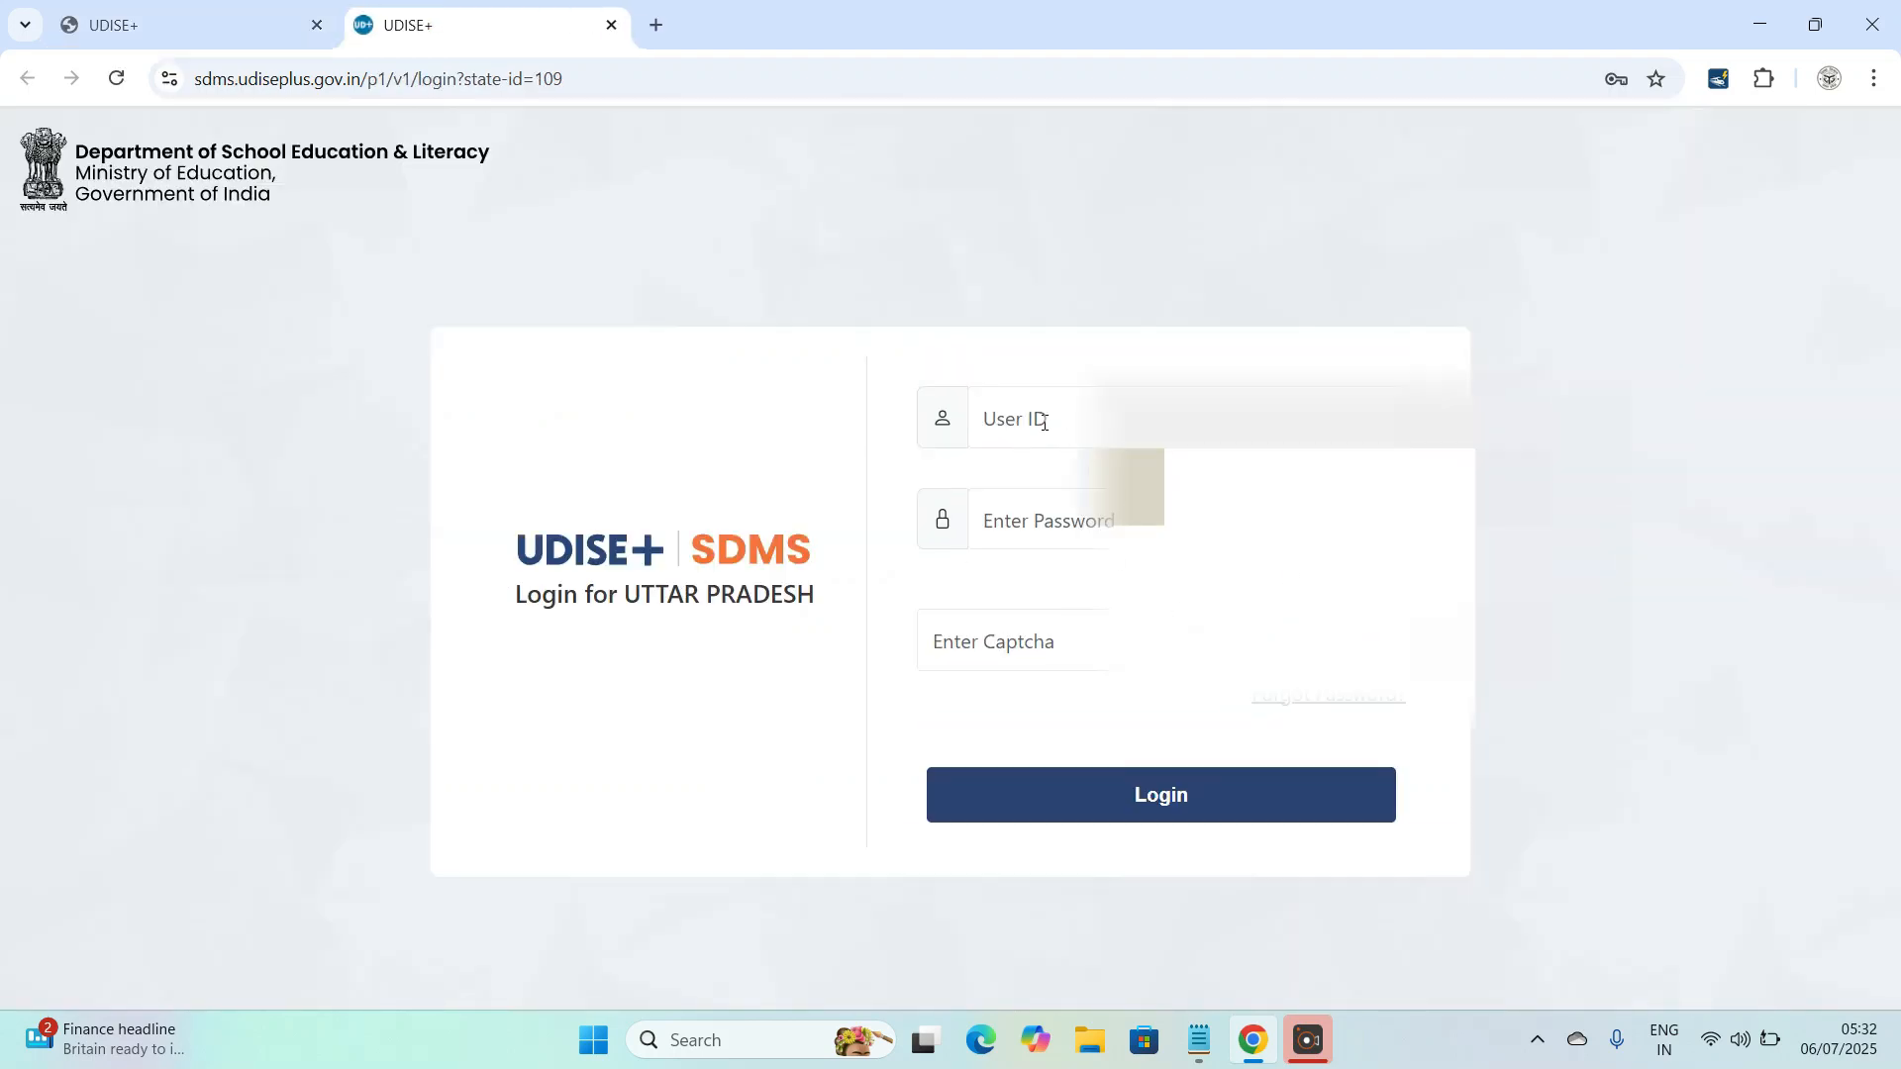
pyautogui.click(1043, 423)
pyautogui.click(1024, 507)
pyautogui.click(966, 597)
# Step: Copy the user ID and password from the Notepad login notes into the form and enter the captcha
pyautogui.click(1199, 1039)
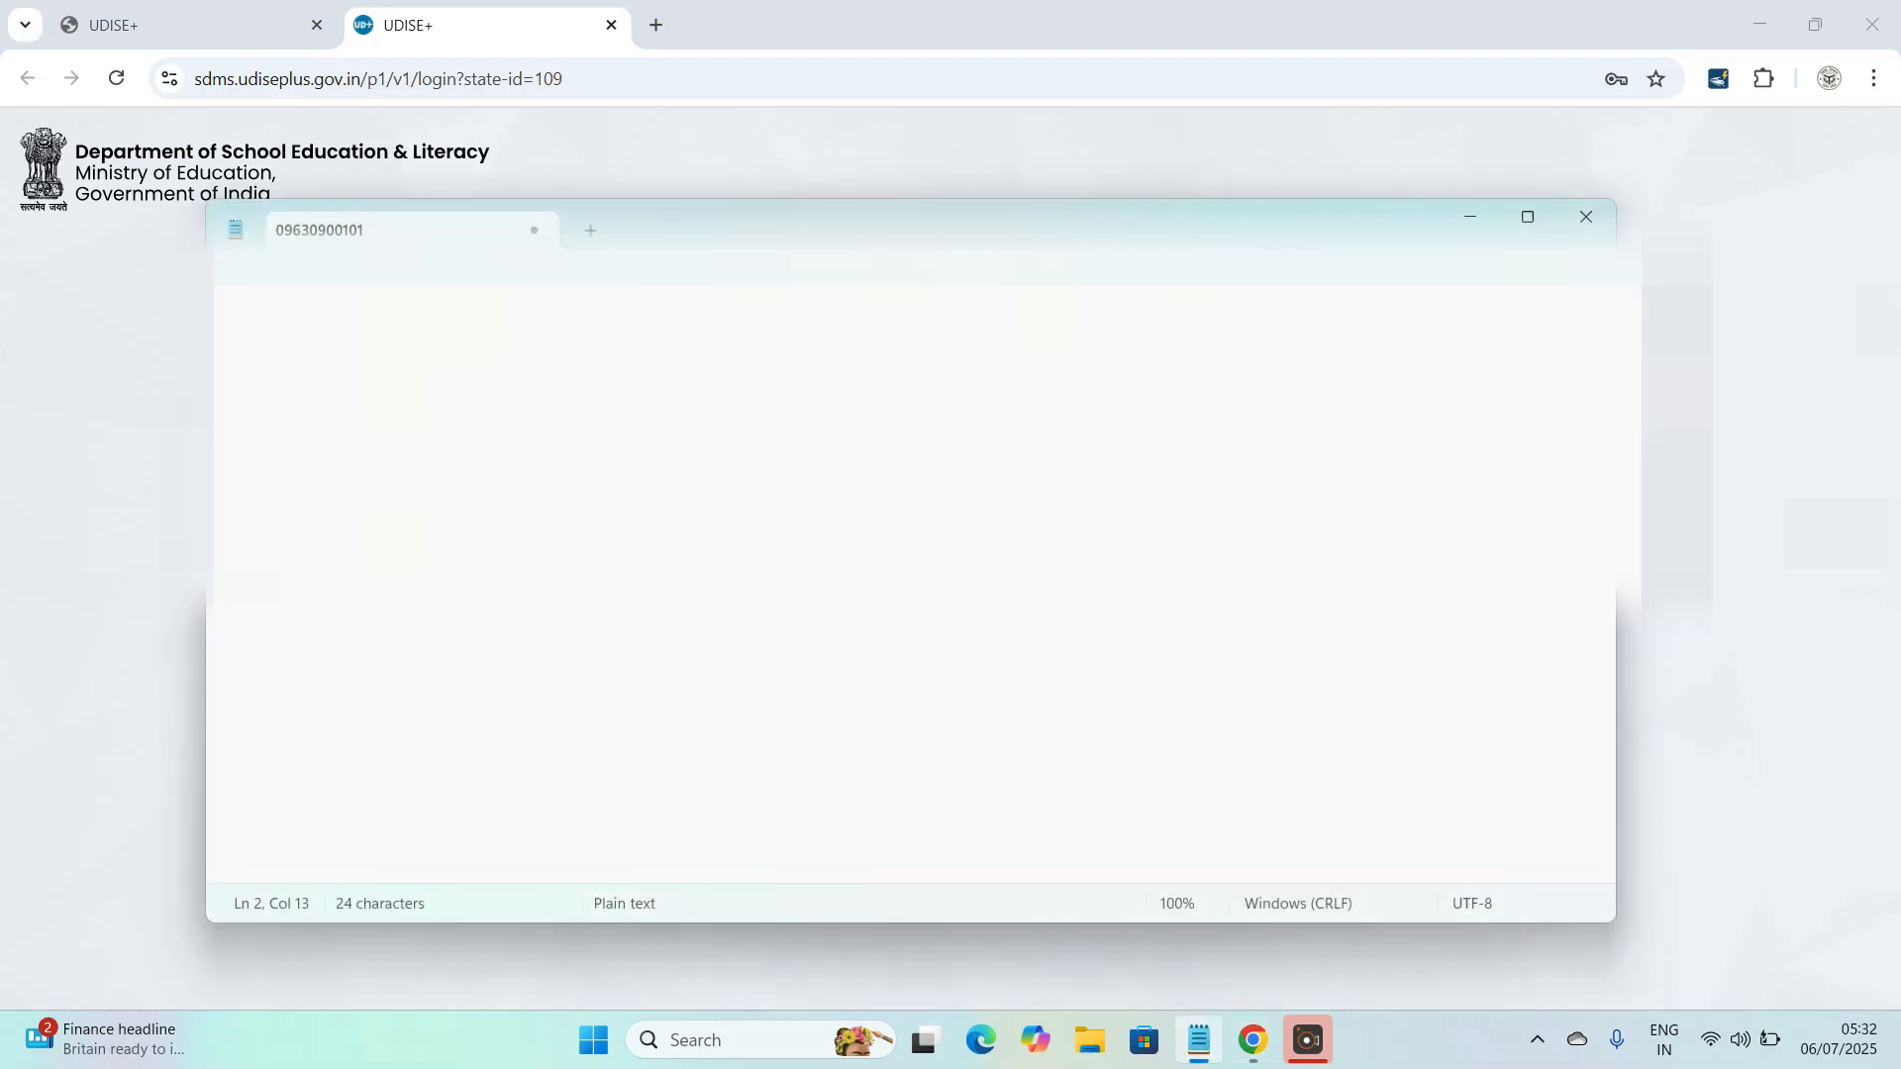
pyautogui.doubleClick(281, 307)
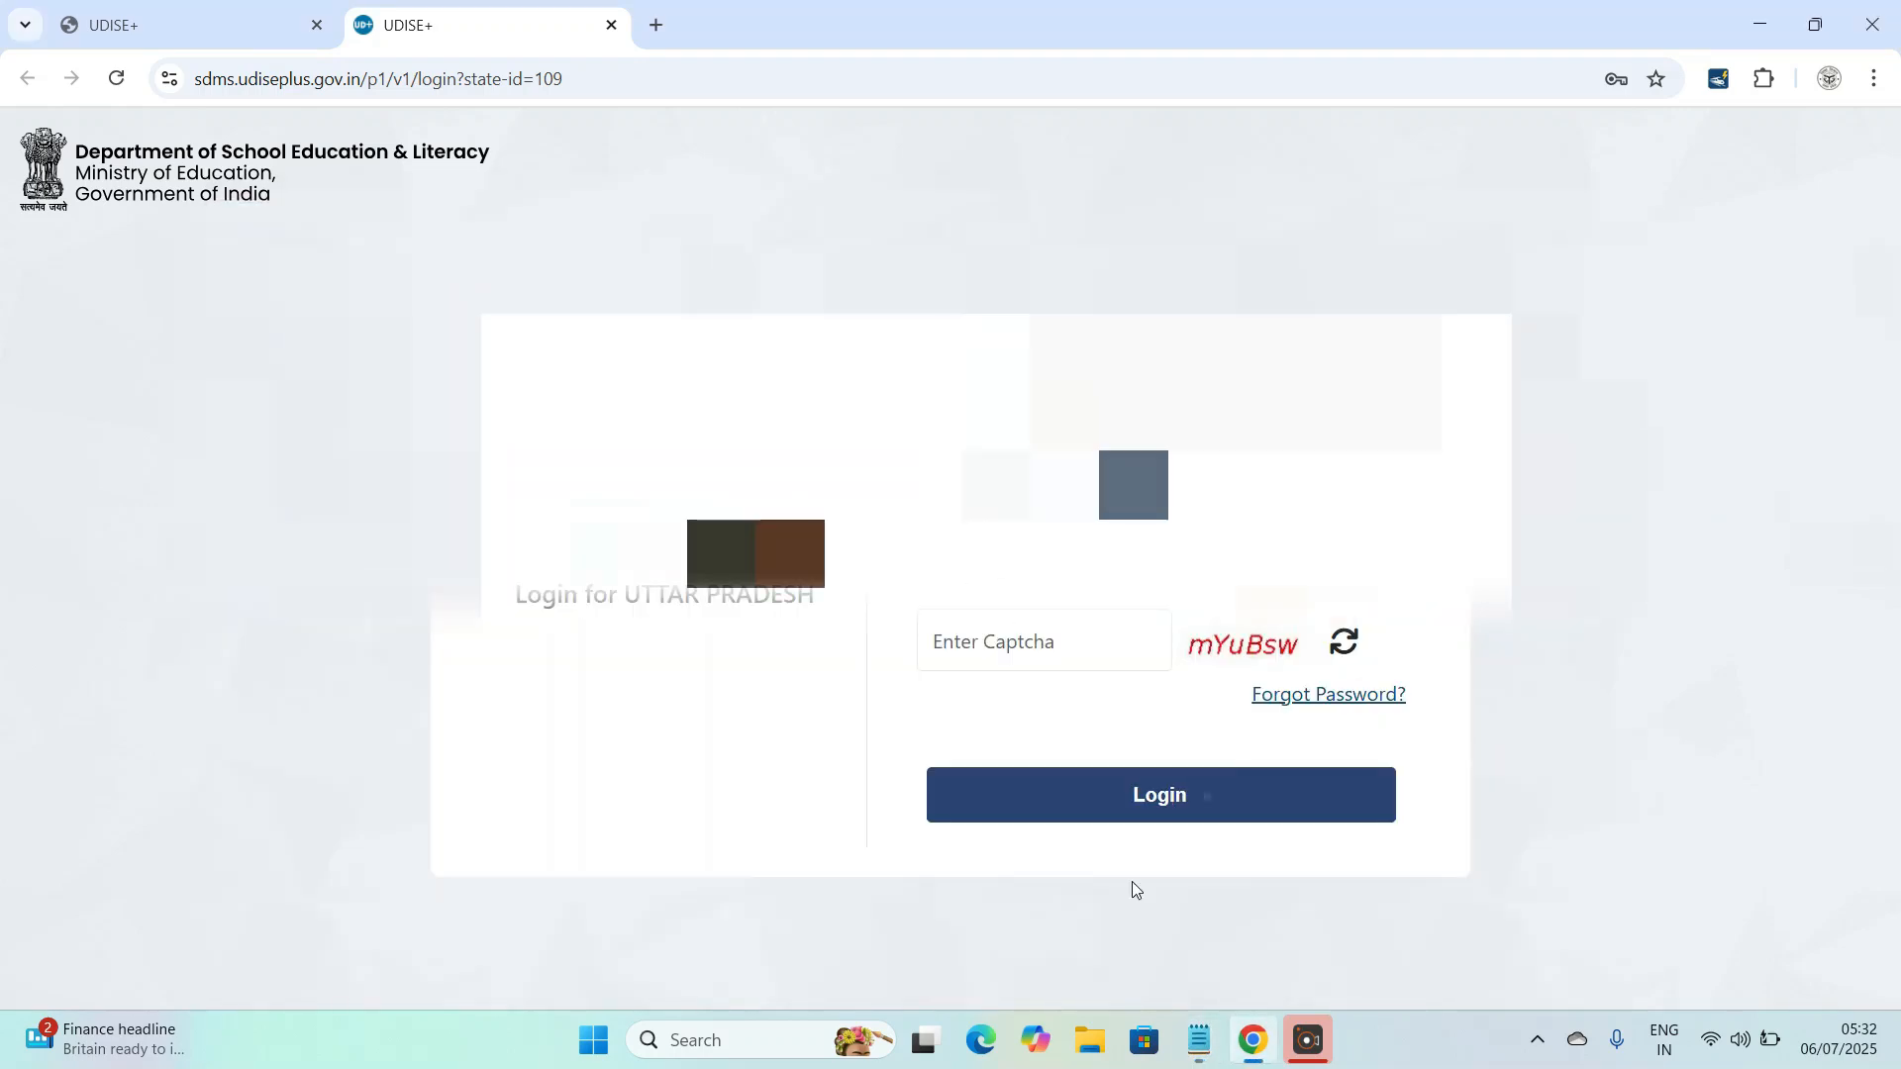
pyautogui.click(1193, 1036)
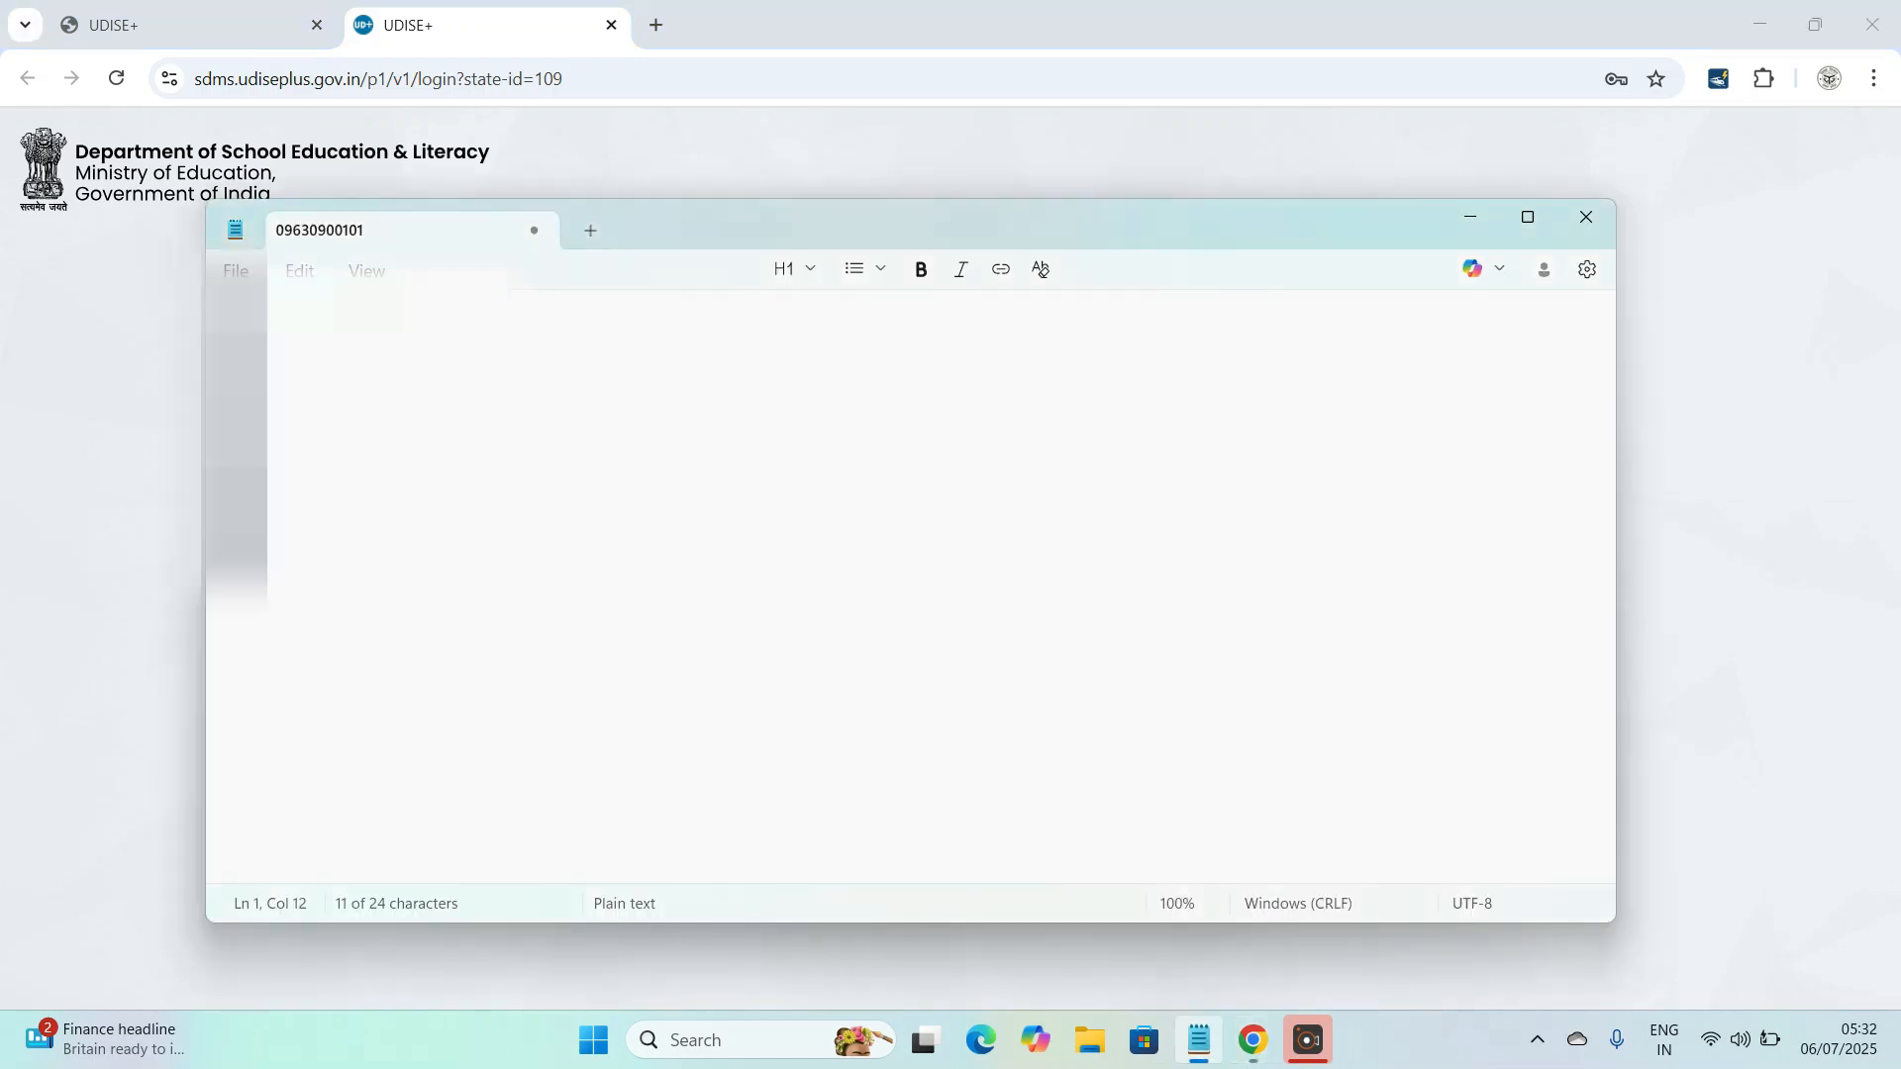
pyautogui.moveTo(391, 346); pyautogui.dragTo(176, 354)
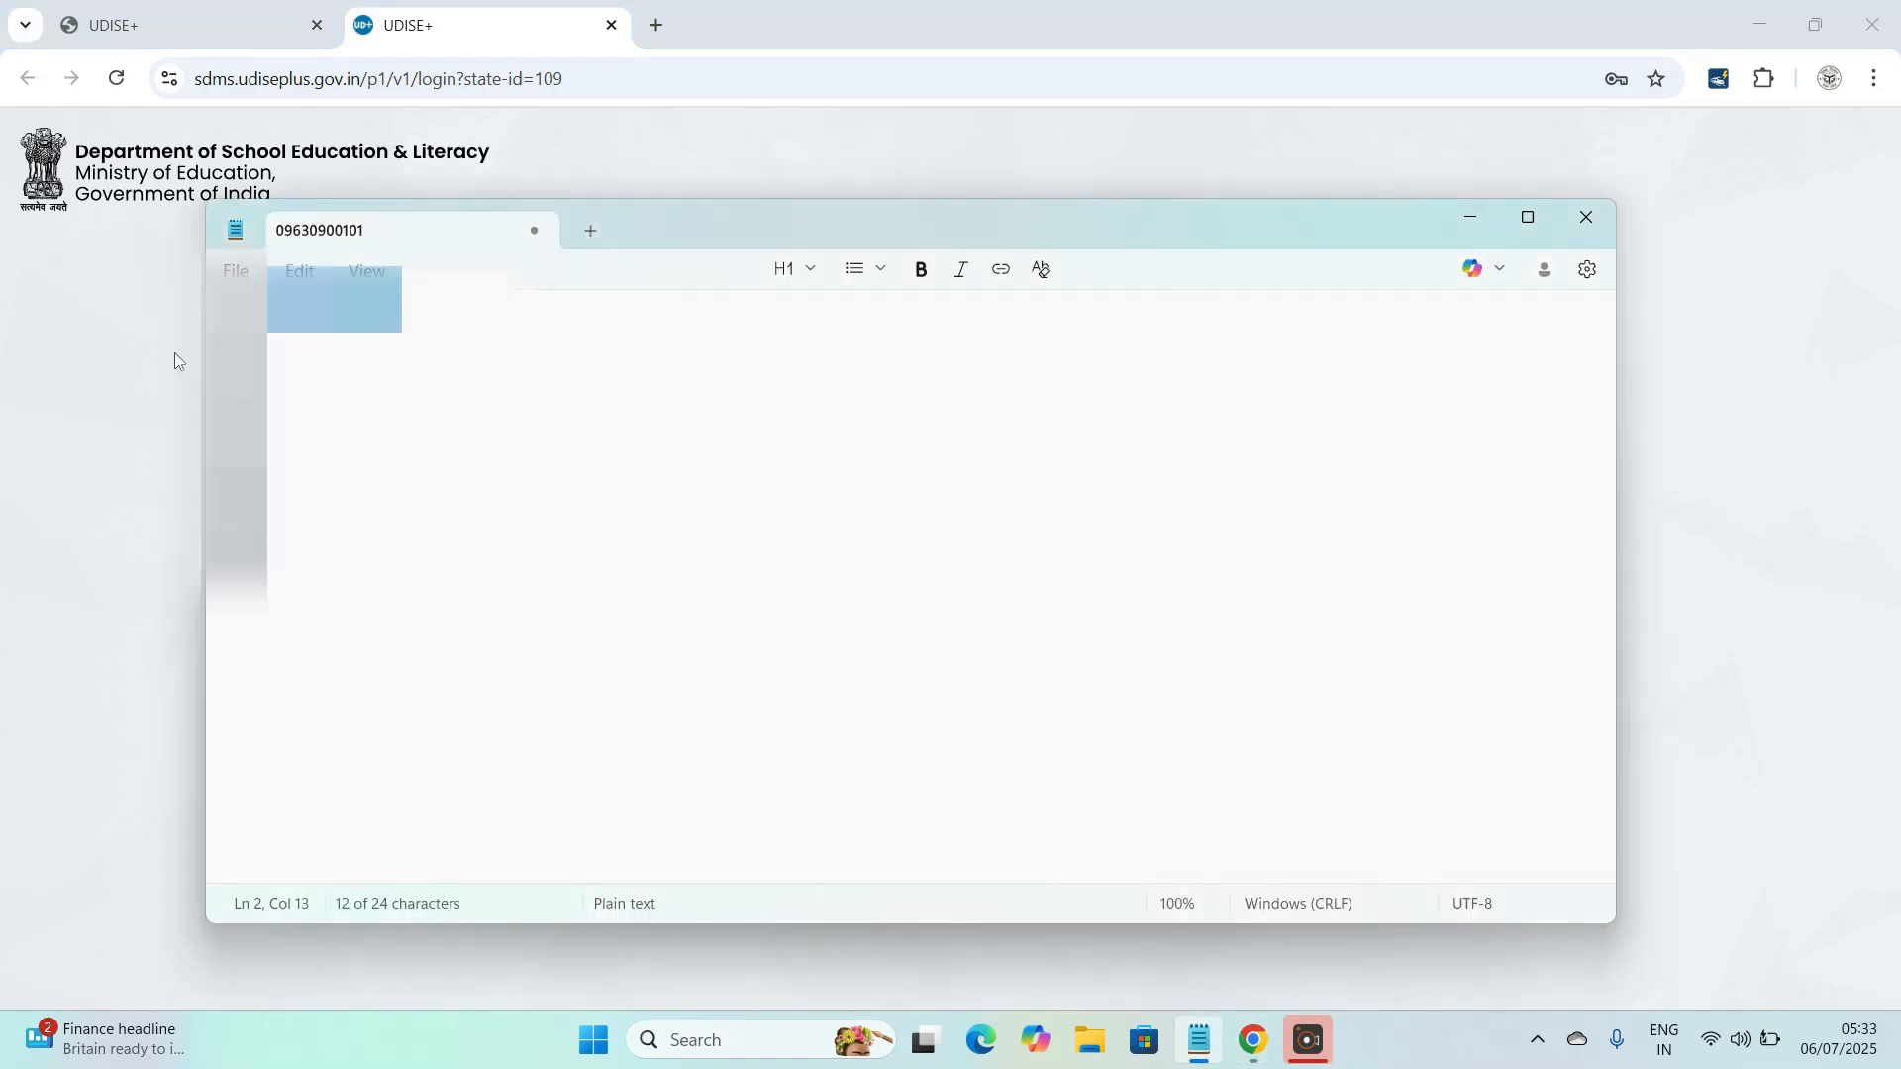
pyautogui.hotkey('alt', 'Tab')
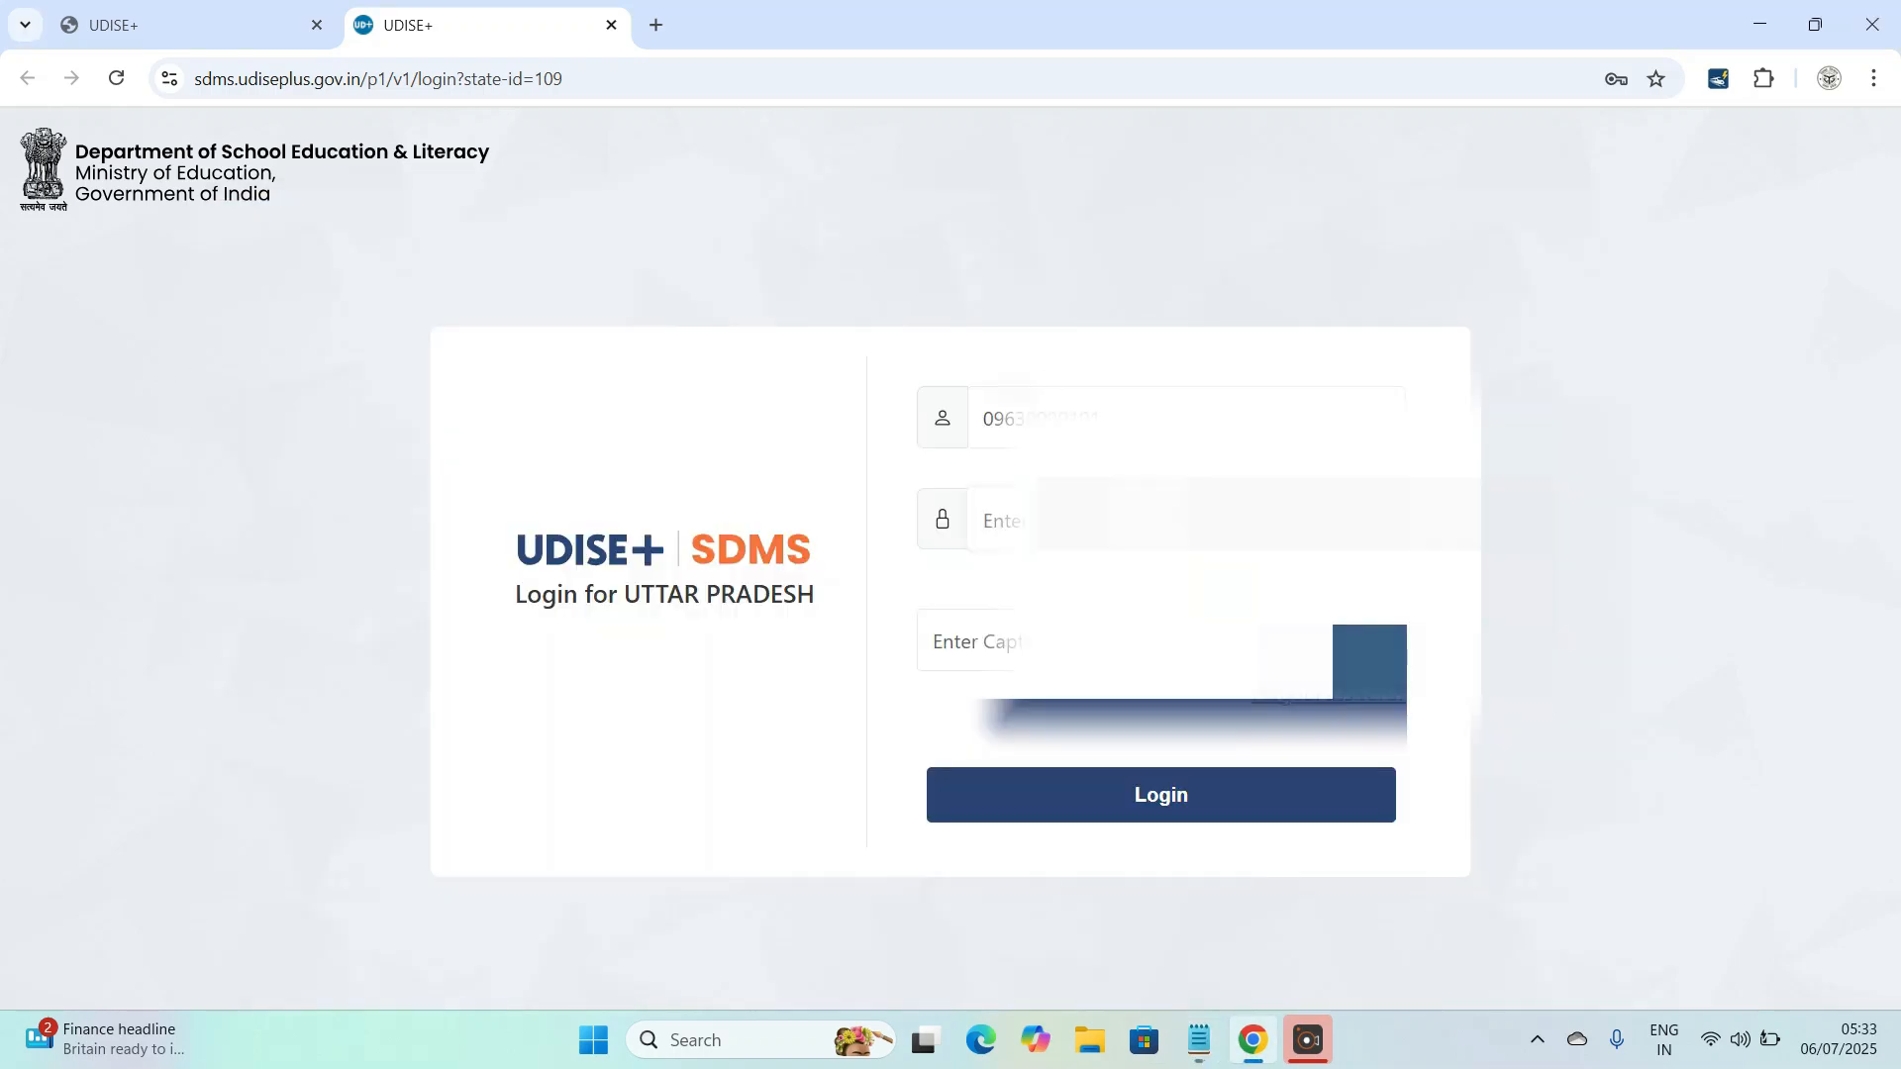
pyautogui.hotkey('ctrl', 'v')
pyautogui.write('mYuBsw')
# Step: Sign in, choose Current Academic Year 2025-26 and dismiss the School Information notice
pyautogui.click(1124, 794)
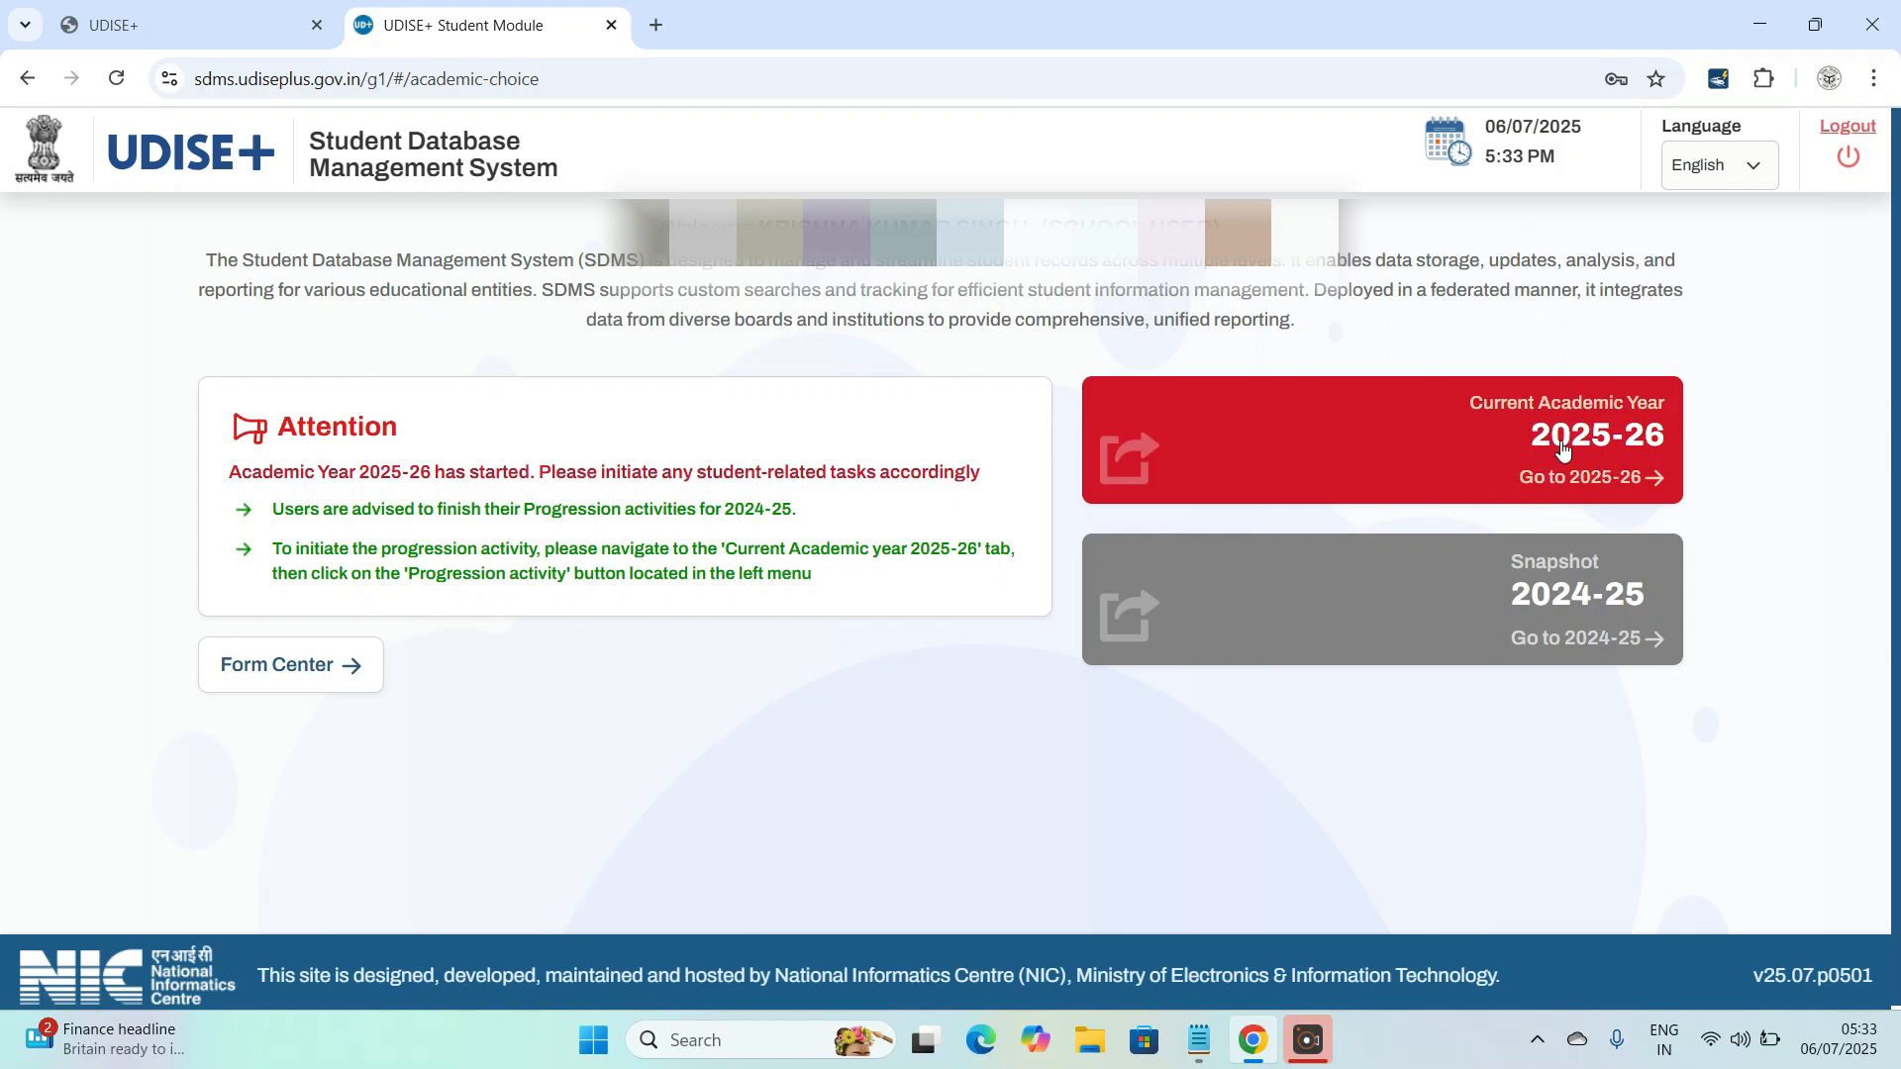
pyautogui.click(1561, 448)
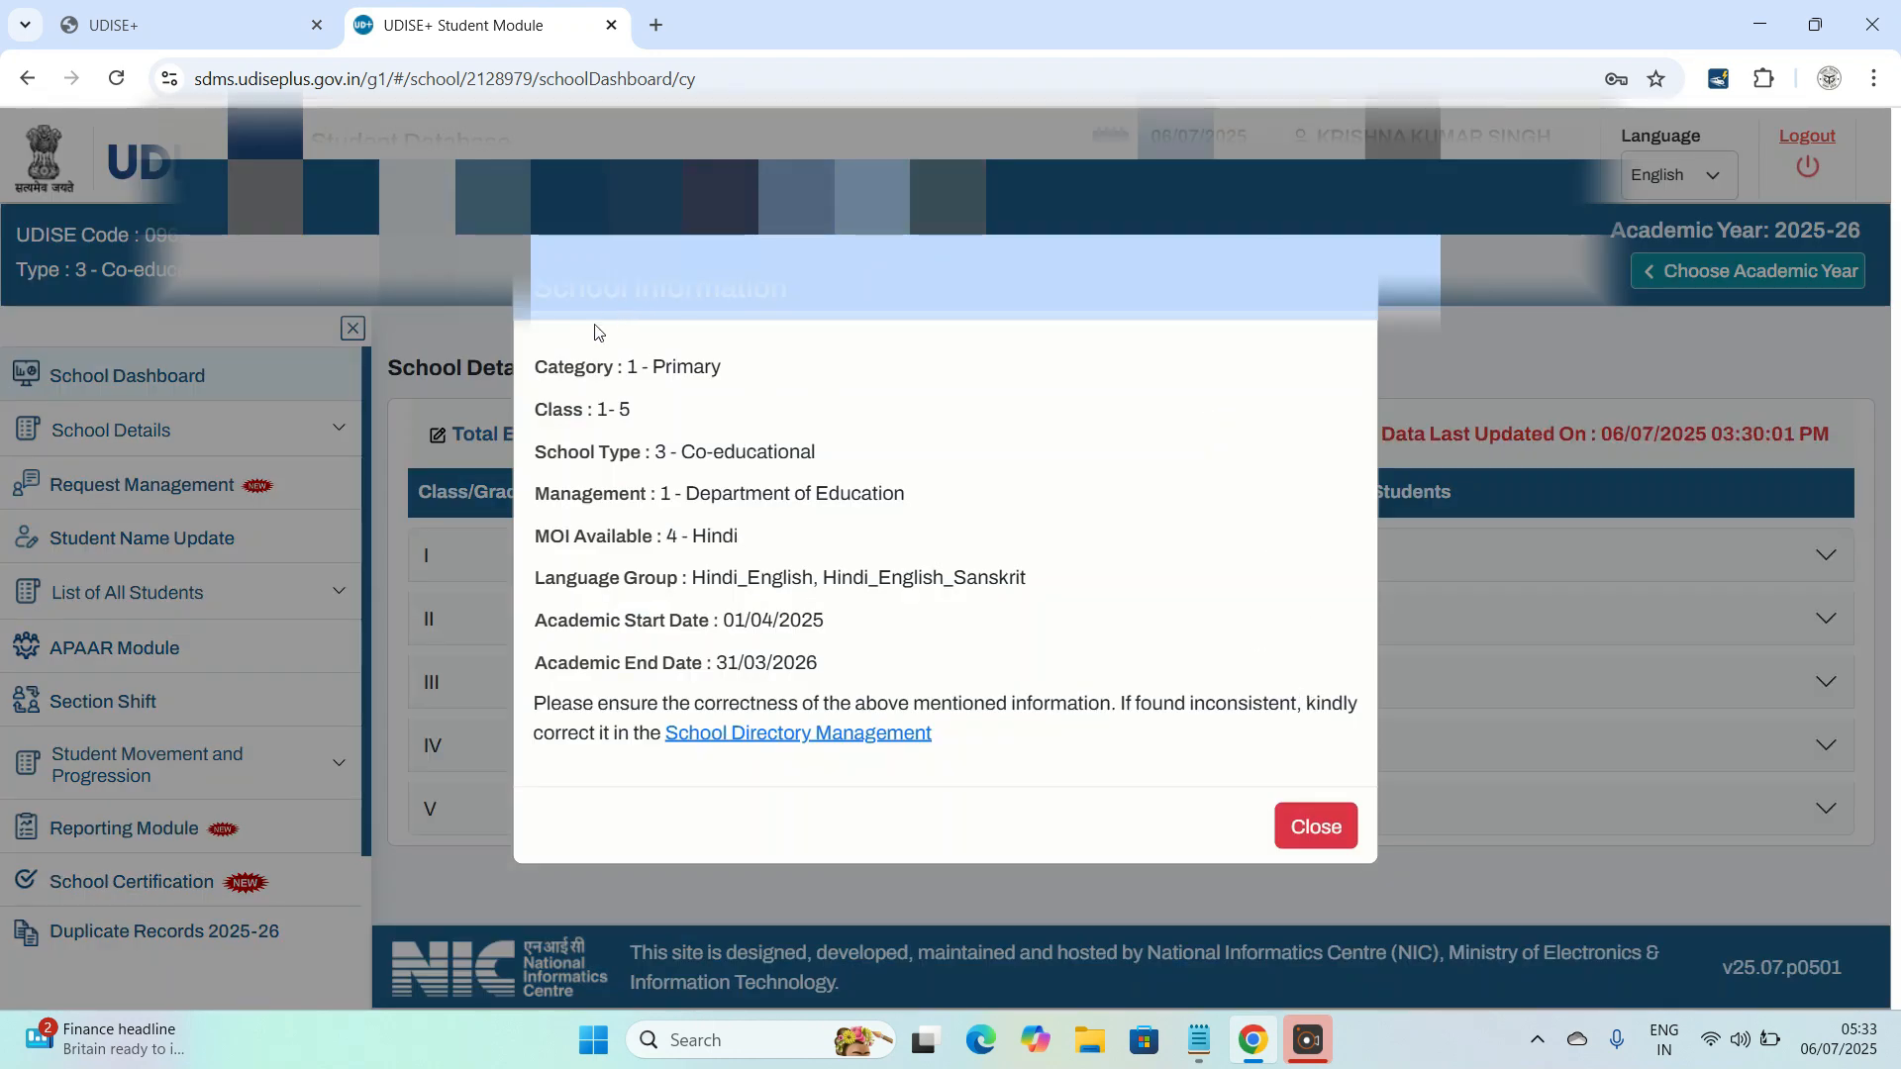
pyautogui.click(1297, 830)
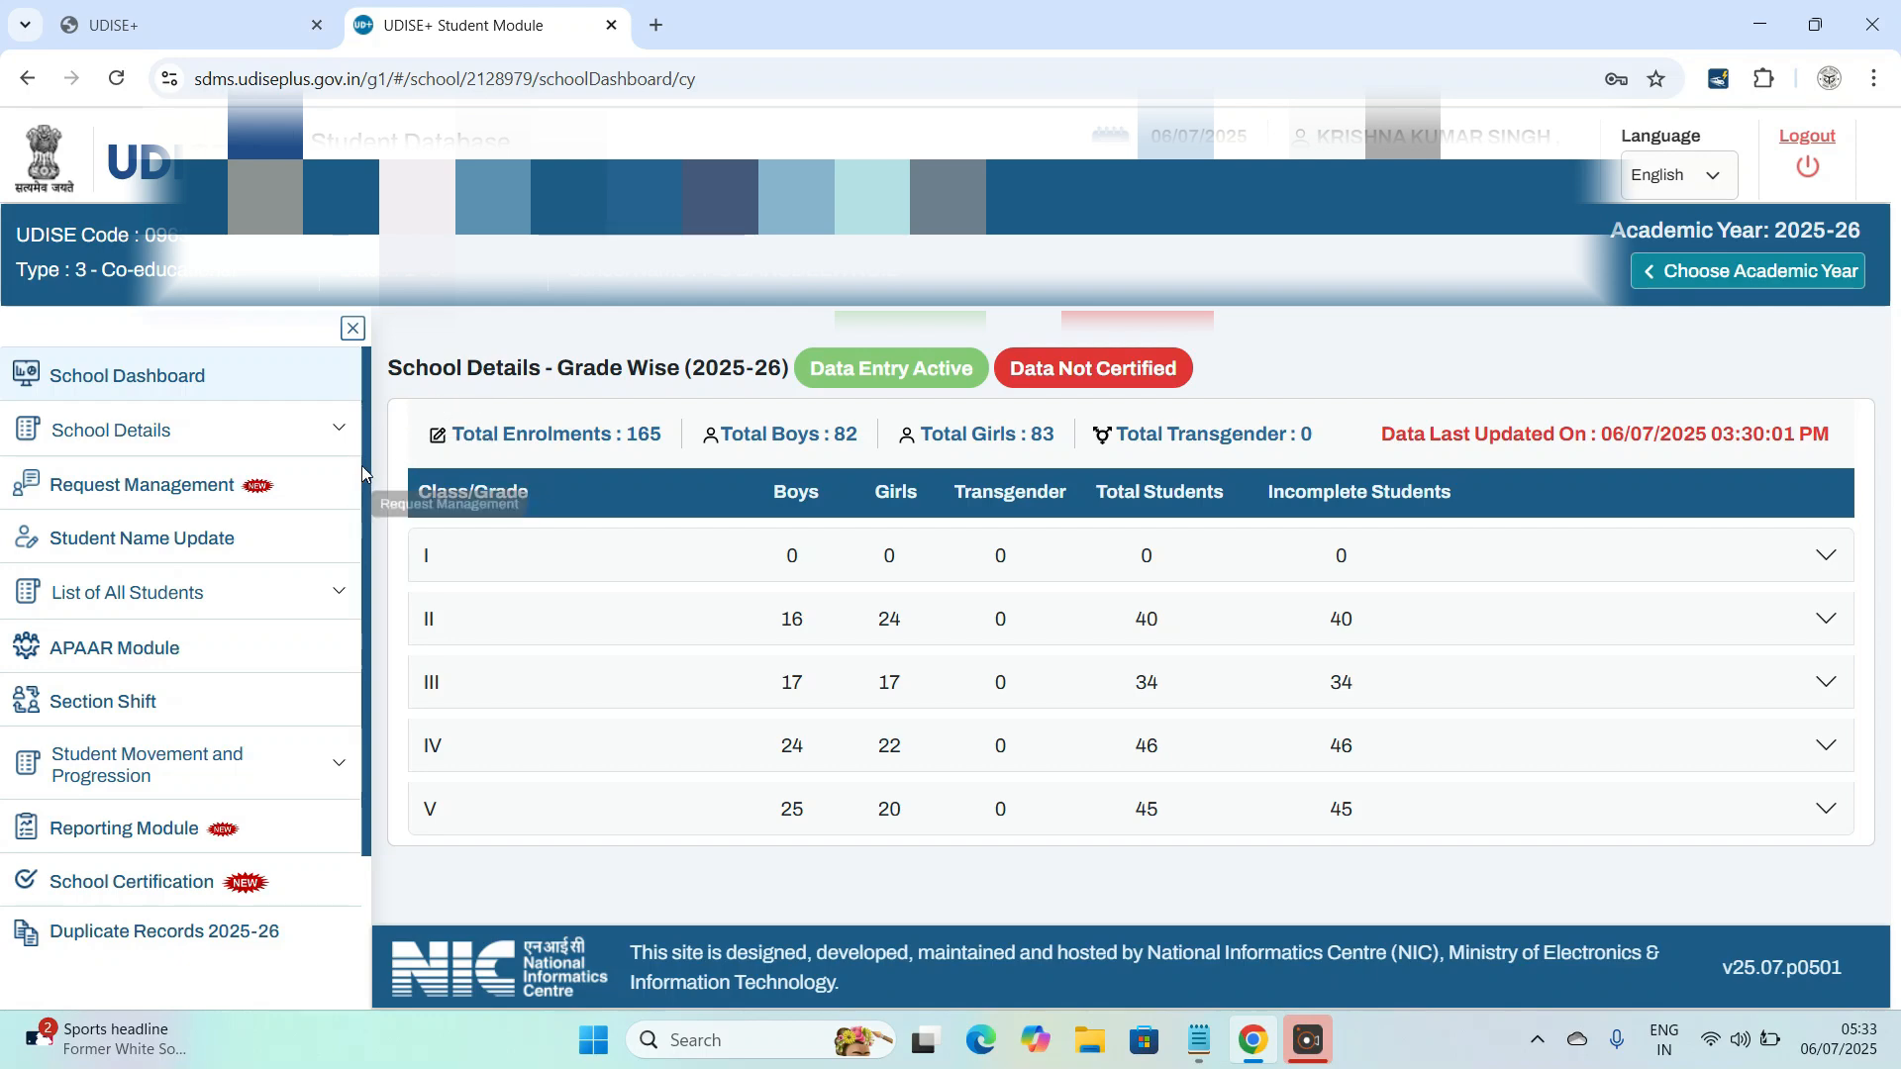
pyautogui.moveTo(365, 457); pyautogui.dragTo(364, 579)
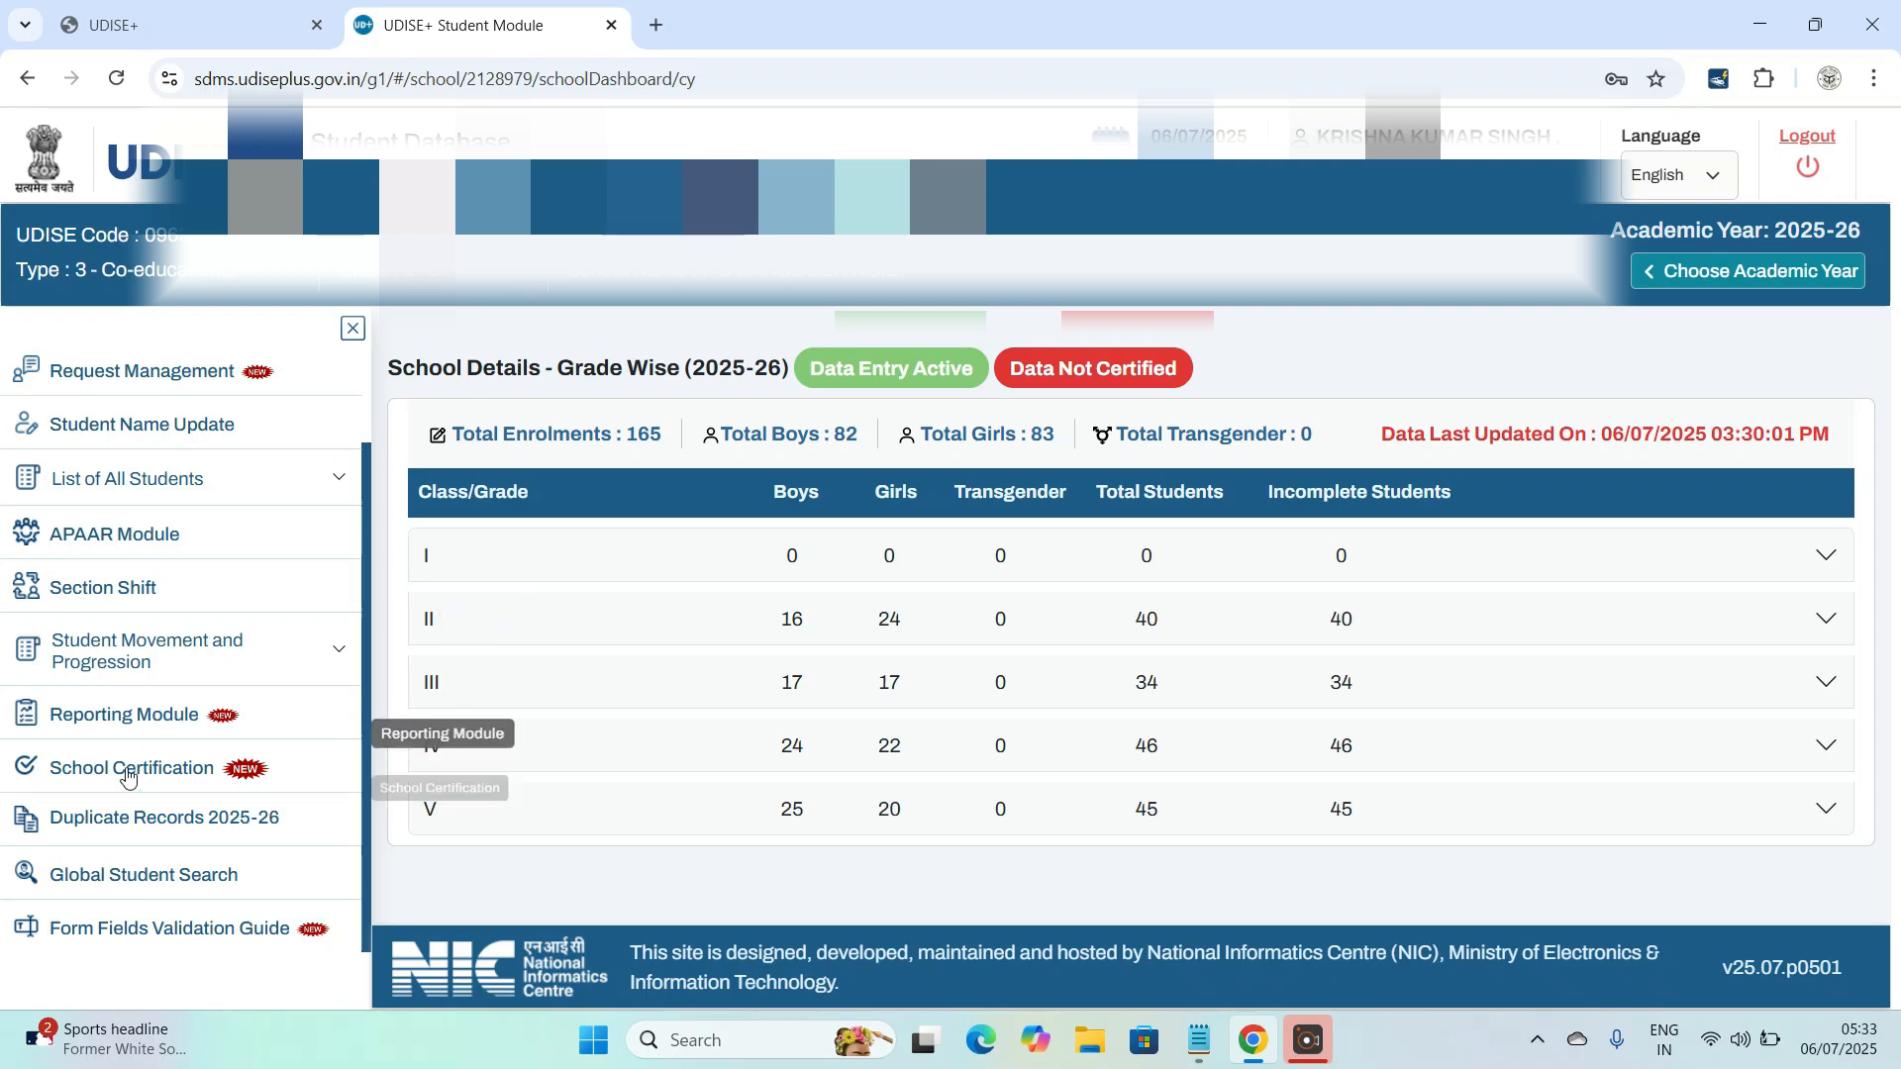
# Step: Open Import Module under Student Movement and Progression in the sidebar
pyautogui.click(231, 644)
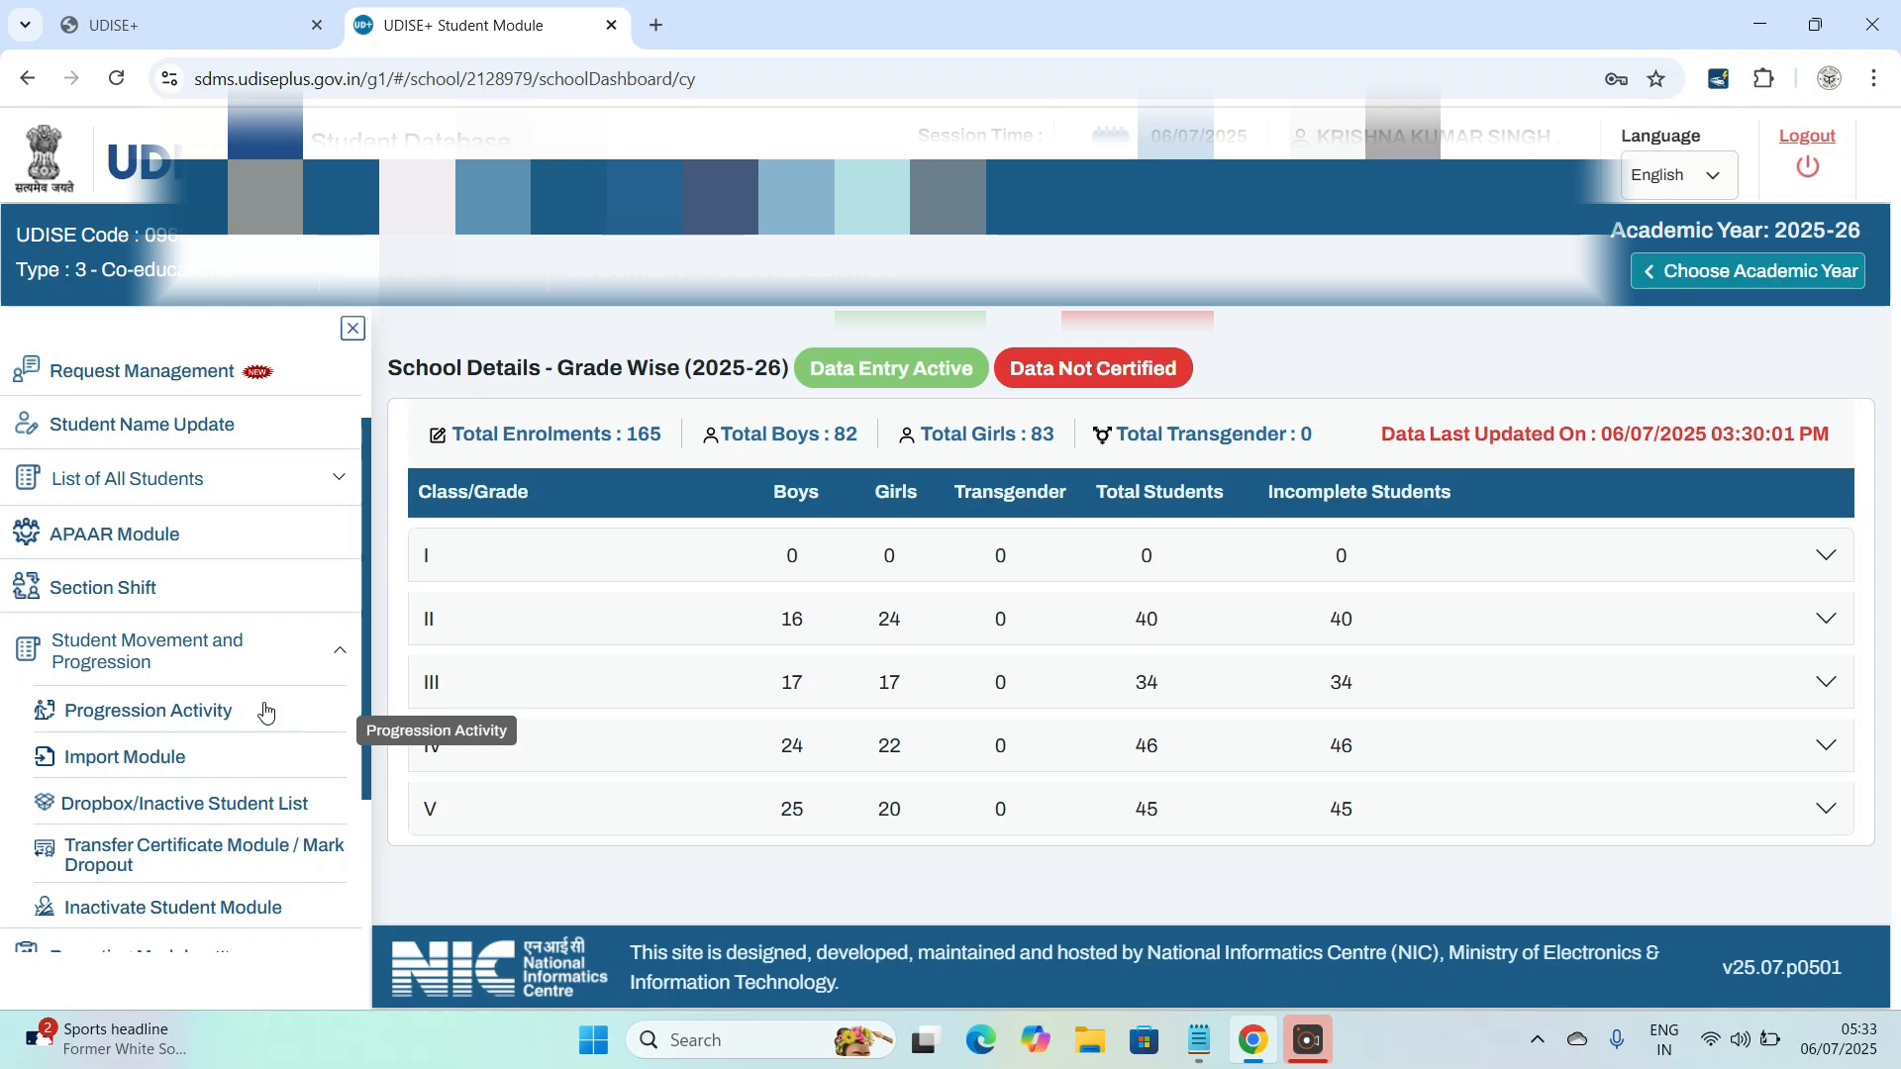
pyautogui.click(129, 765)
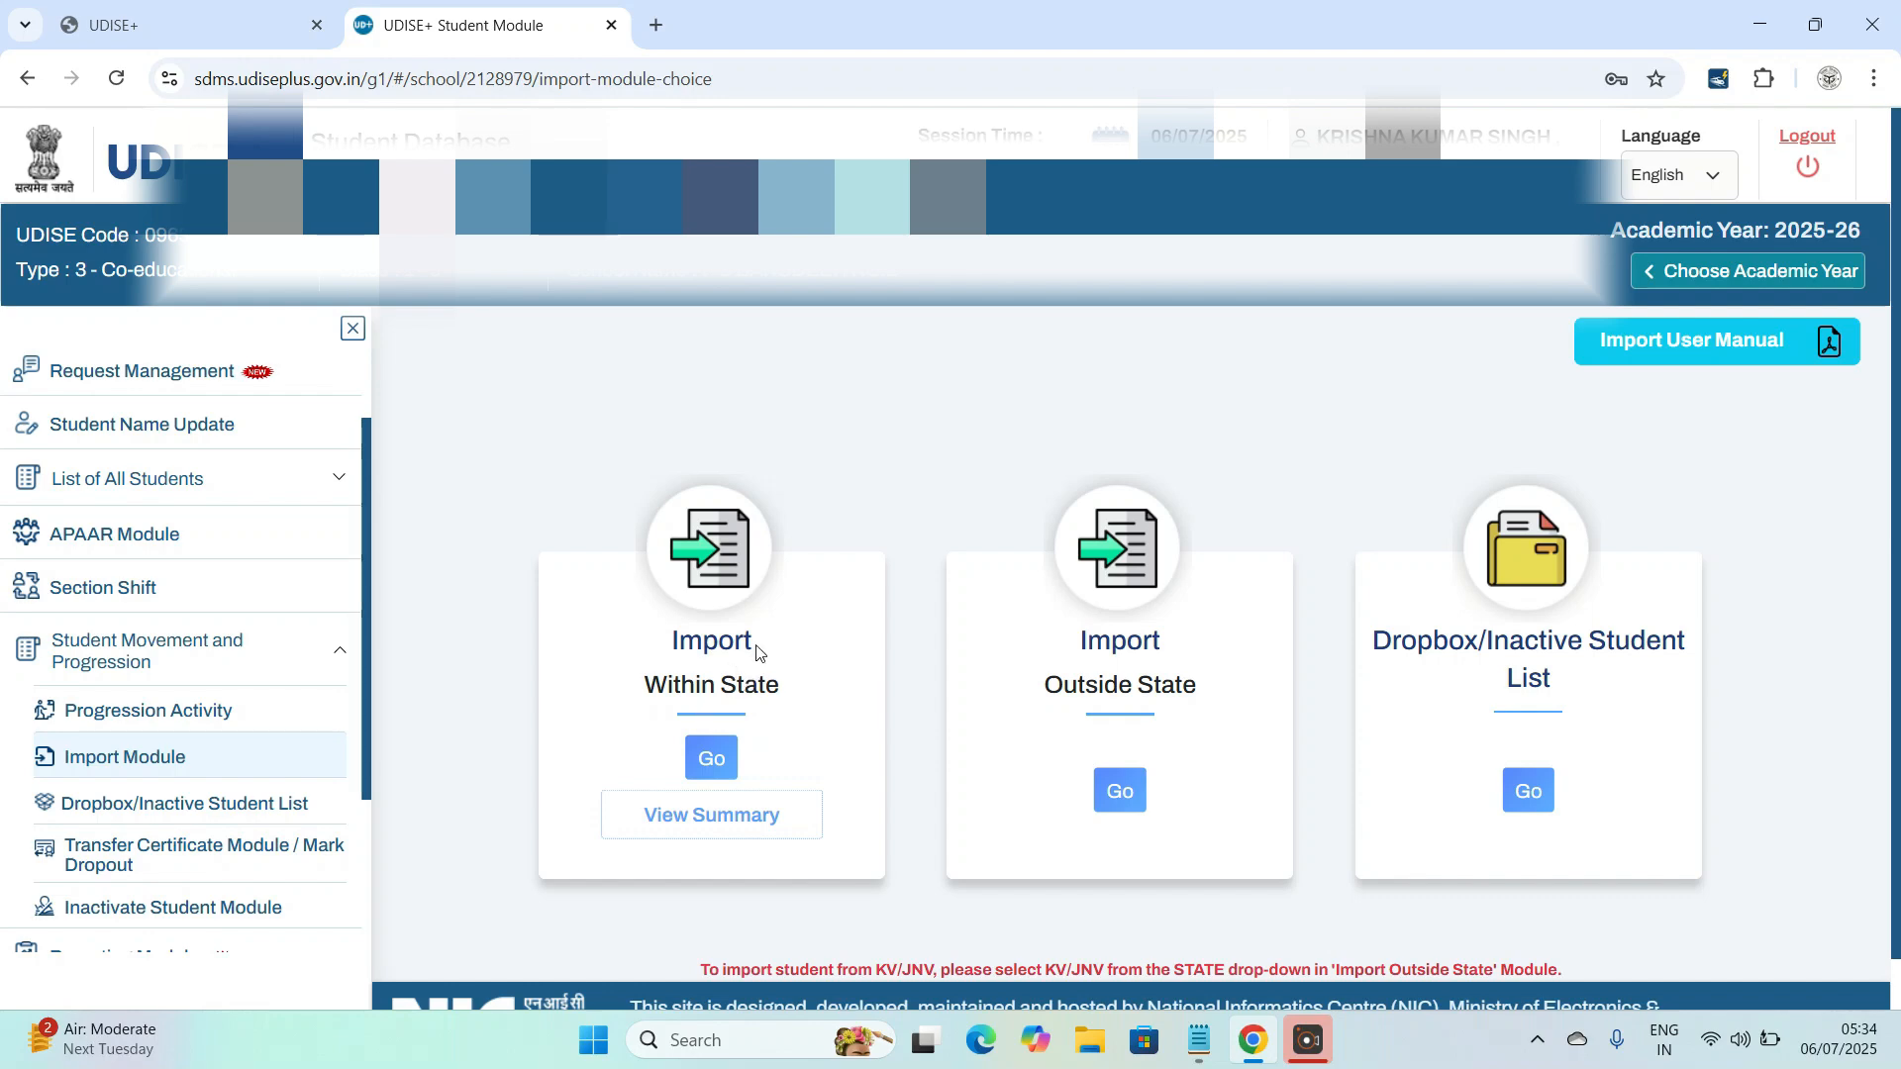
# Step: Start an Import Within State and click into the Student PEN and Date of Birth fields
pyautogui.click(707, 760)
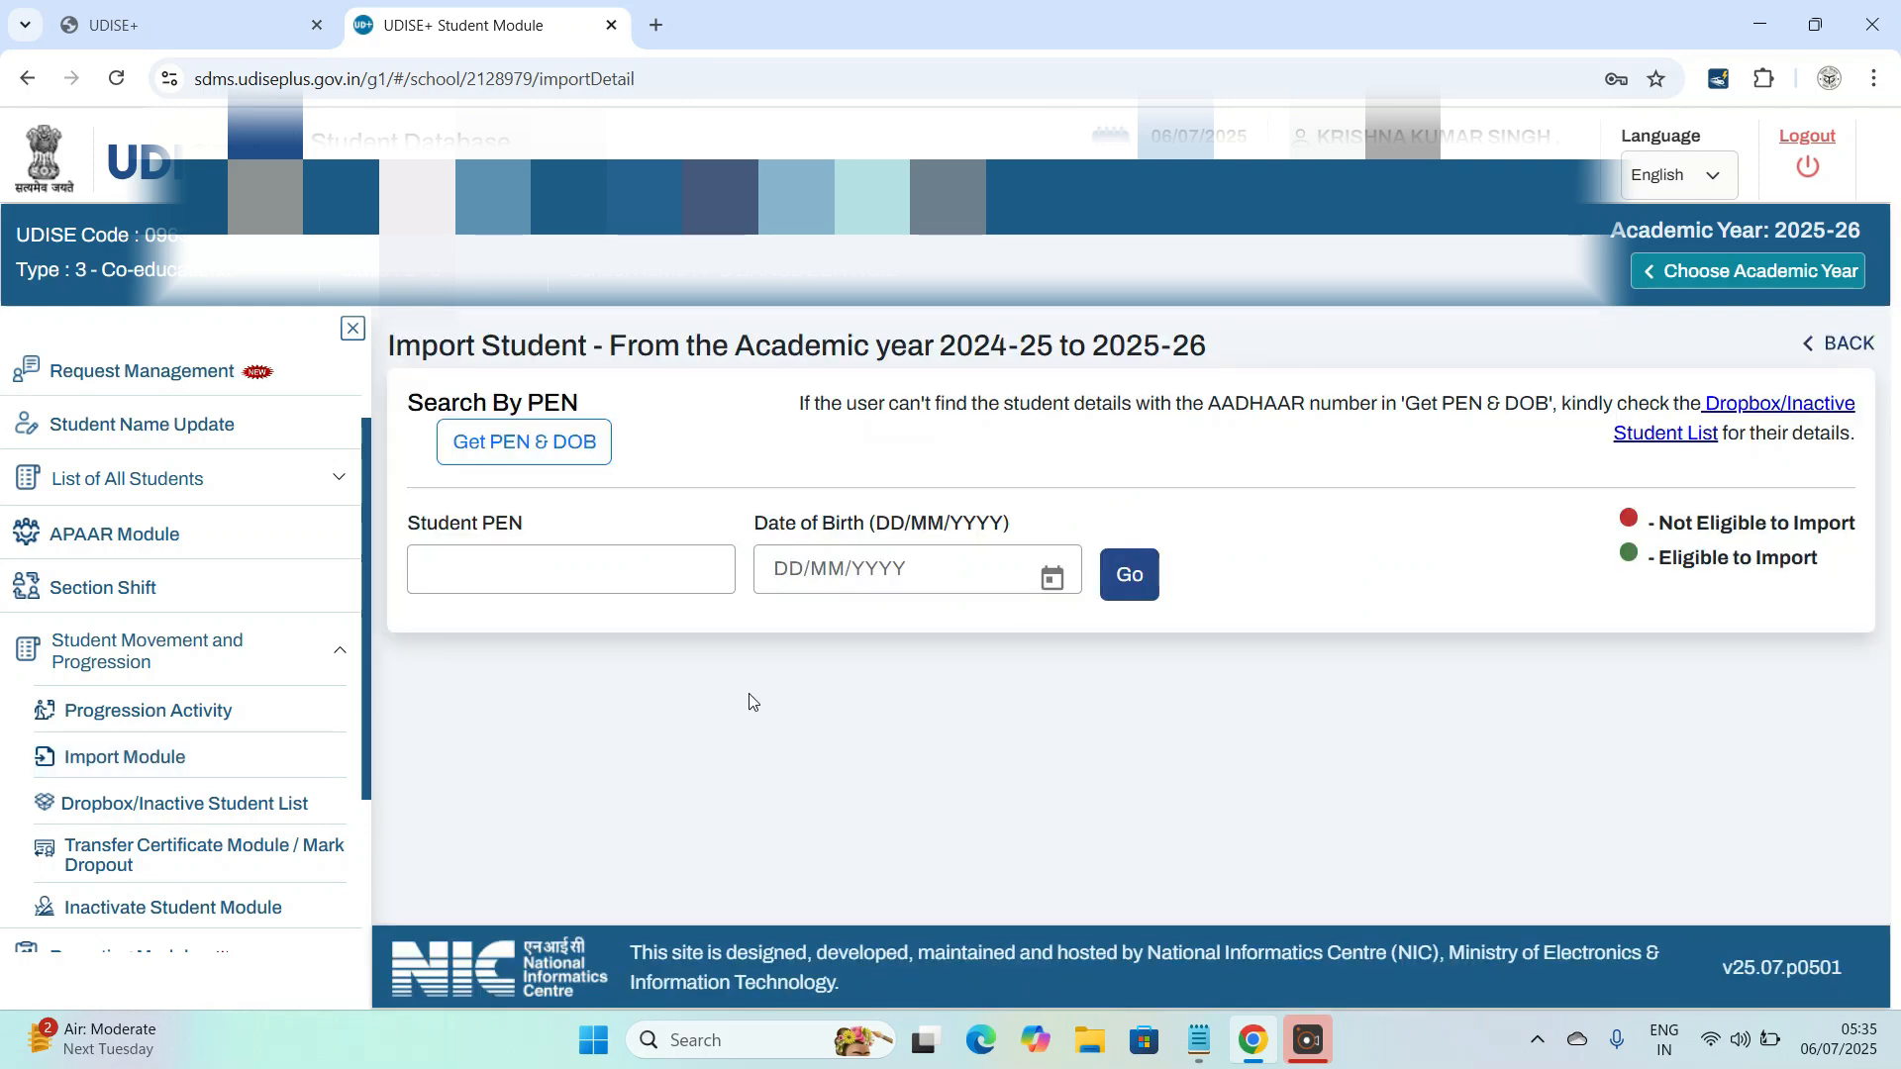
pyautogui.click(610, 574)
pyautogui.click(610, 574)
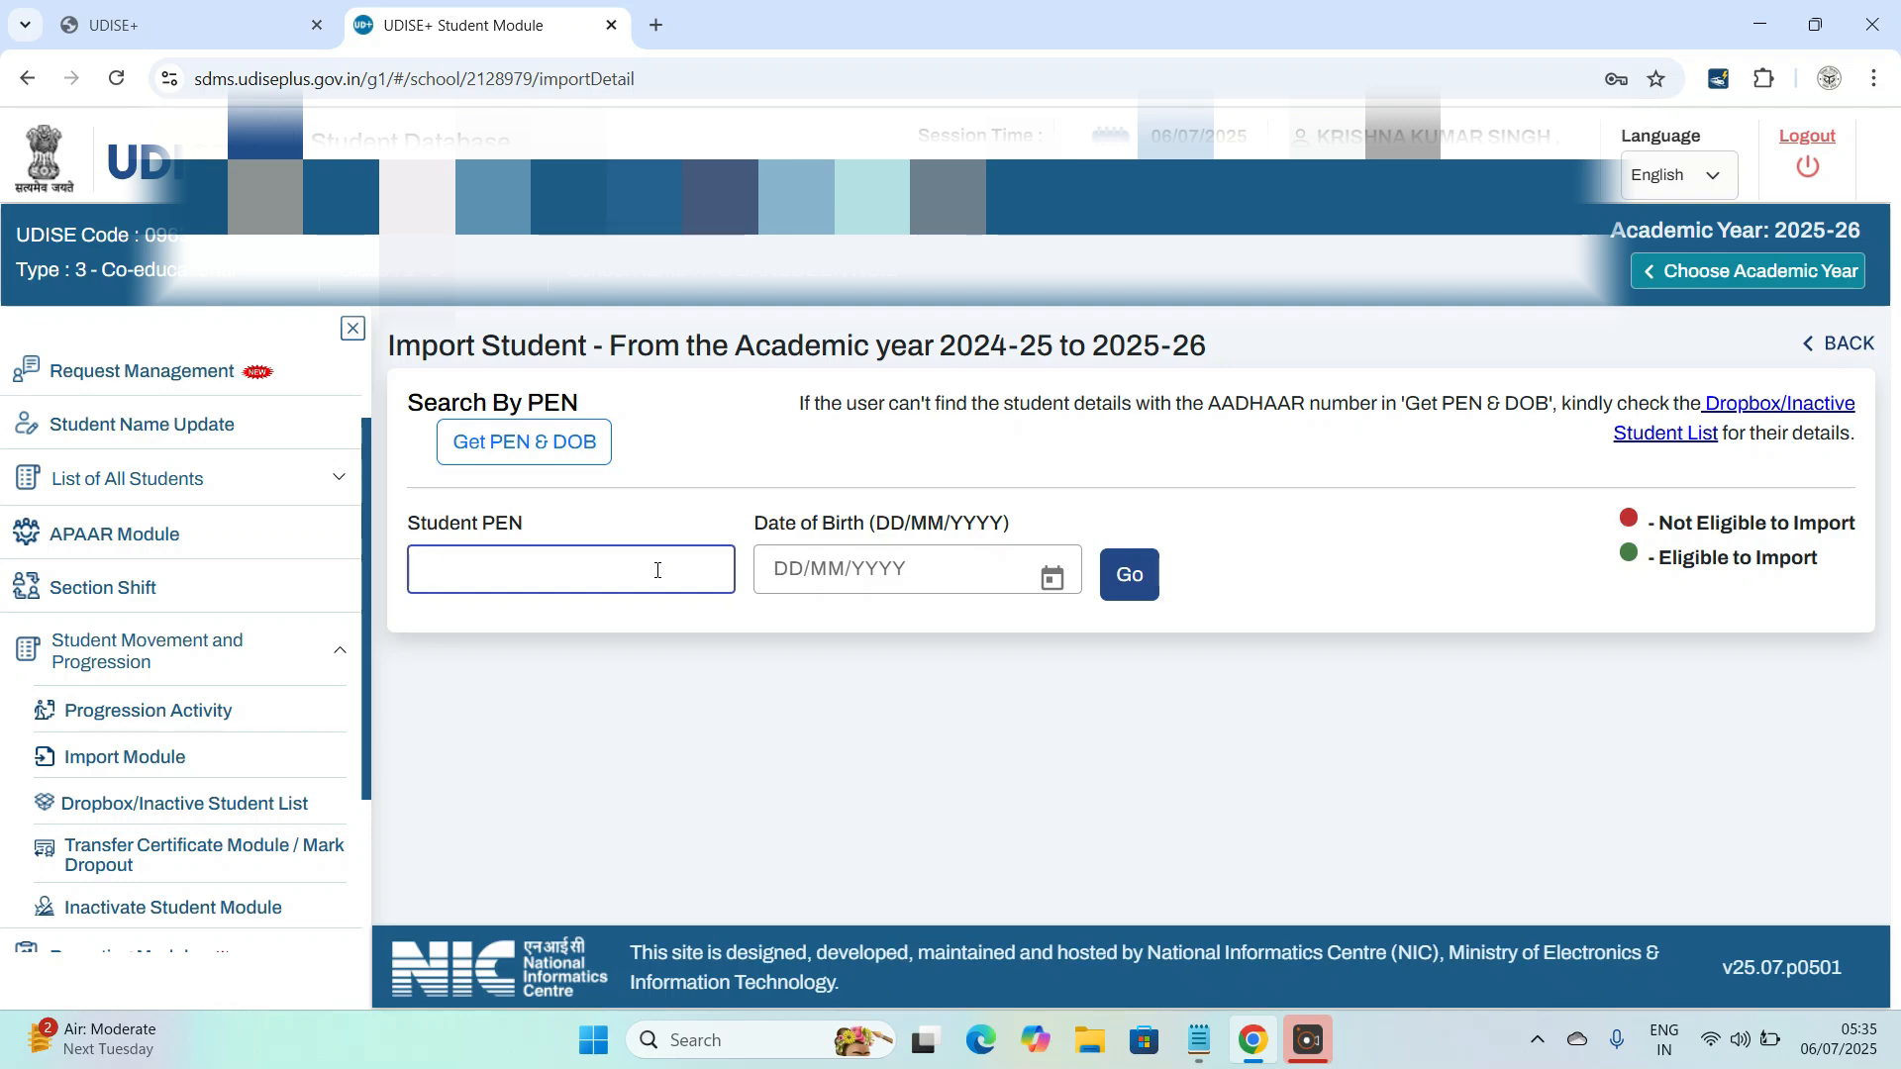
pyautogui.click(814, 572)
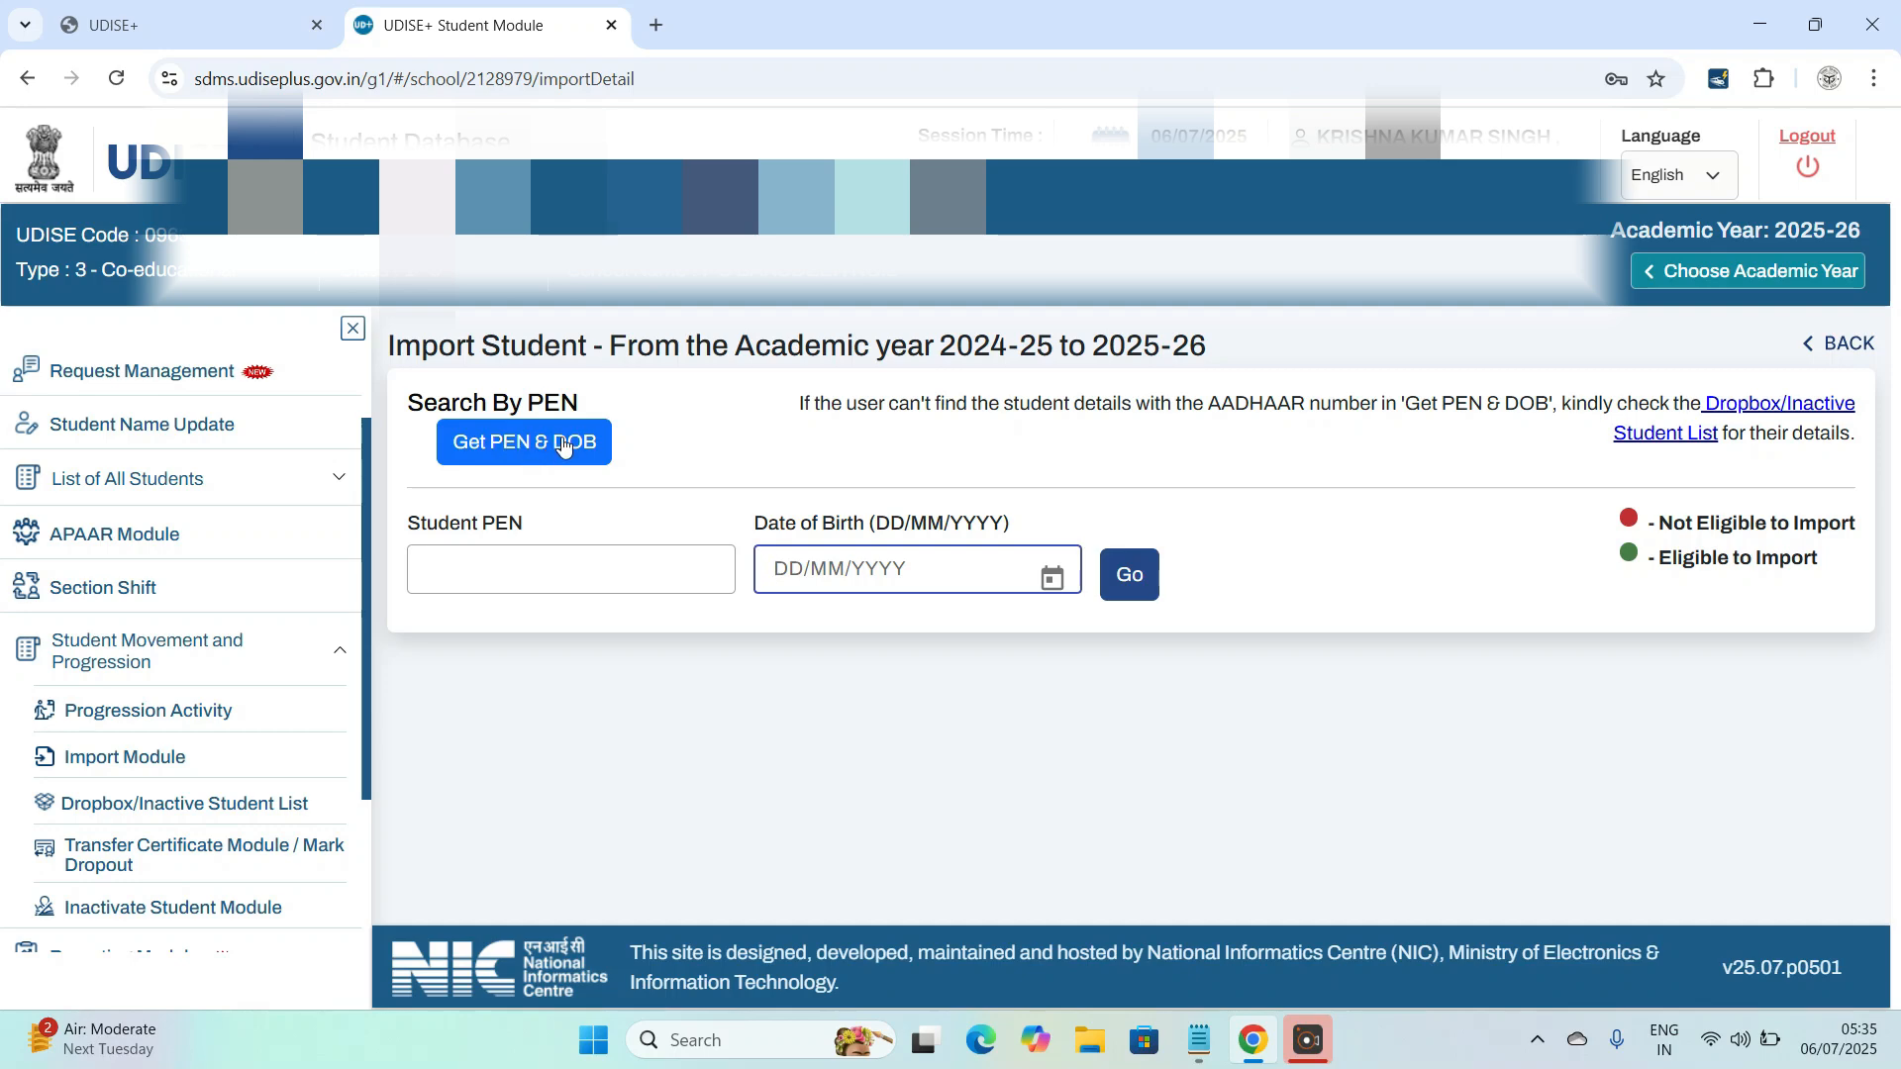
# Step: Open the Get PEN & DOB lookup, try its AADHAAR and Year of Birth fields, then close it
pyautogui.click(527, 445)
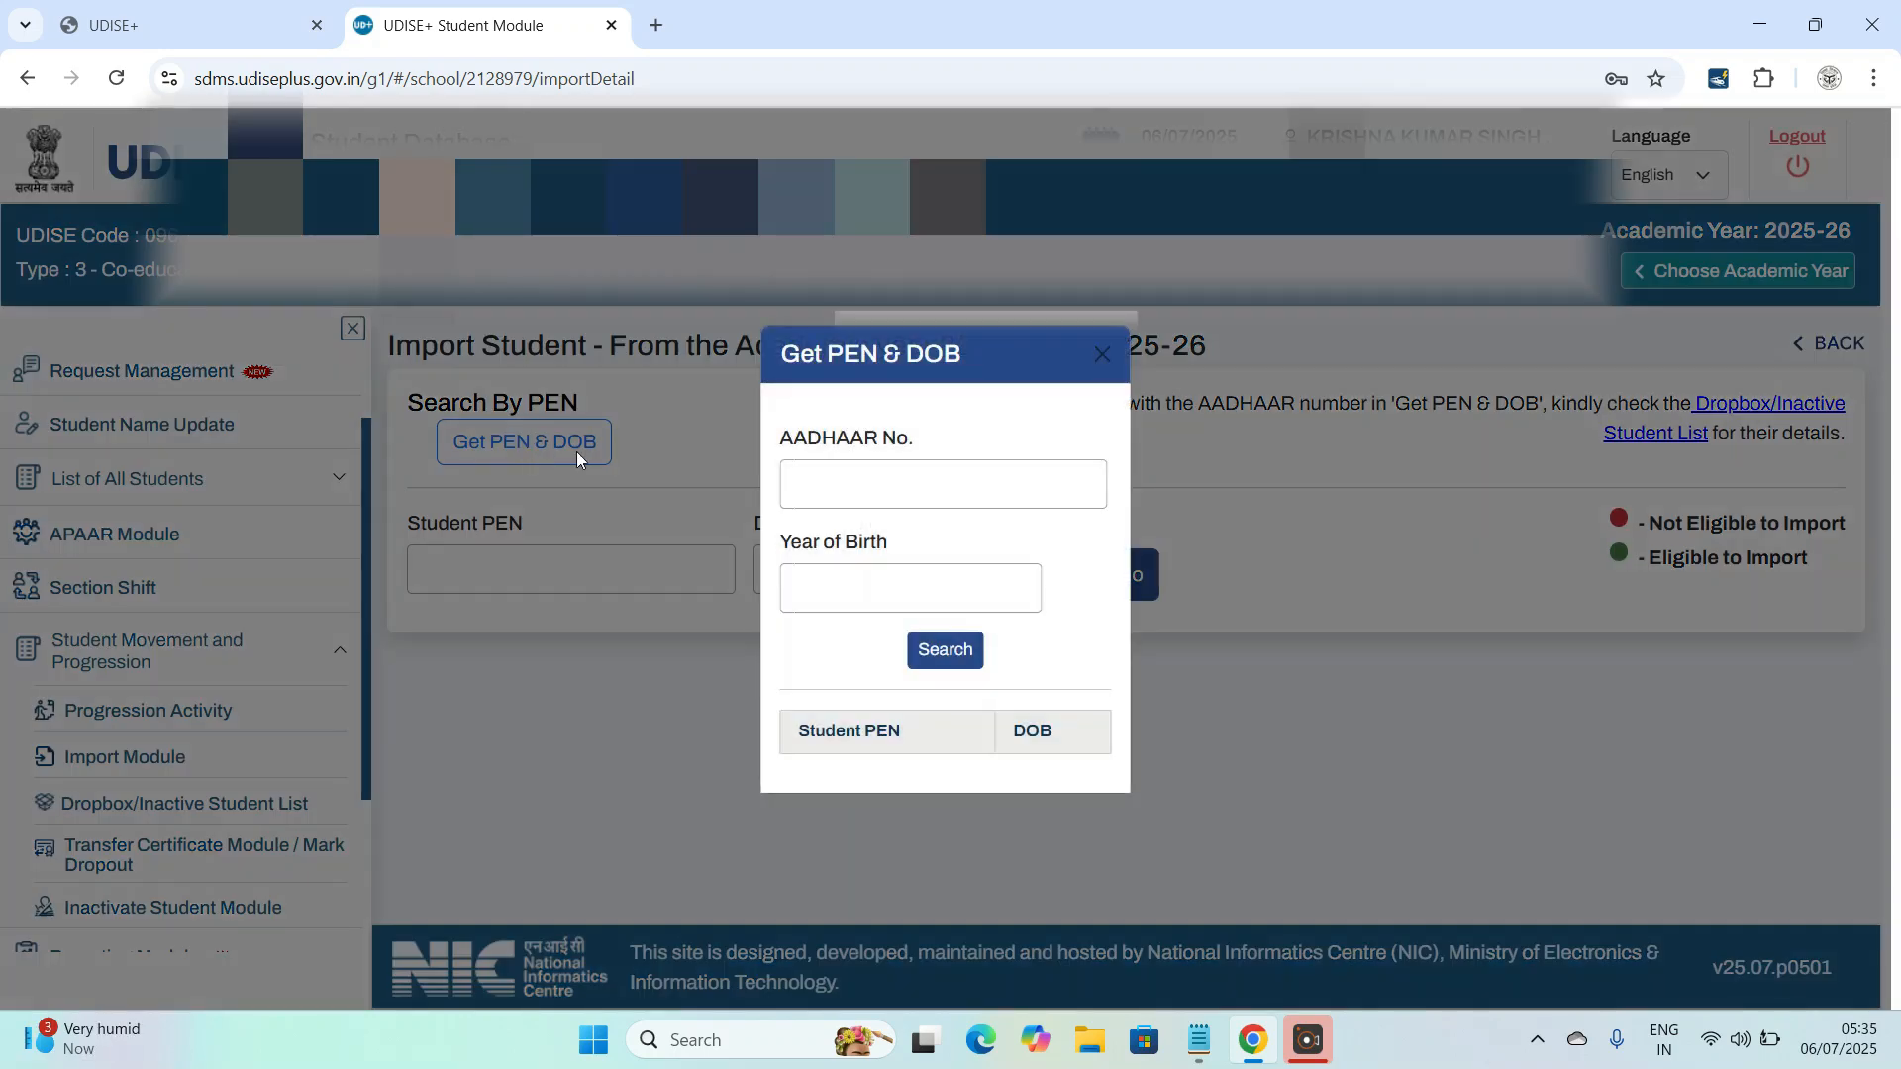
pyautogui.click(843, 487)
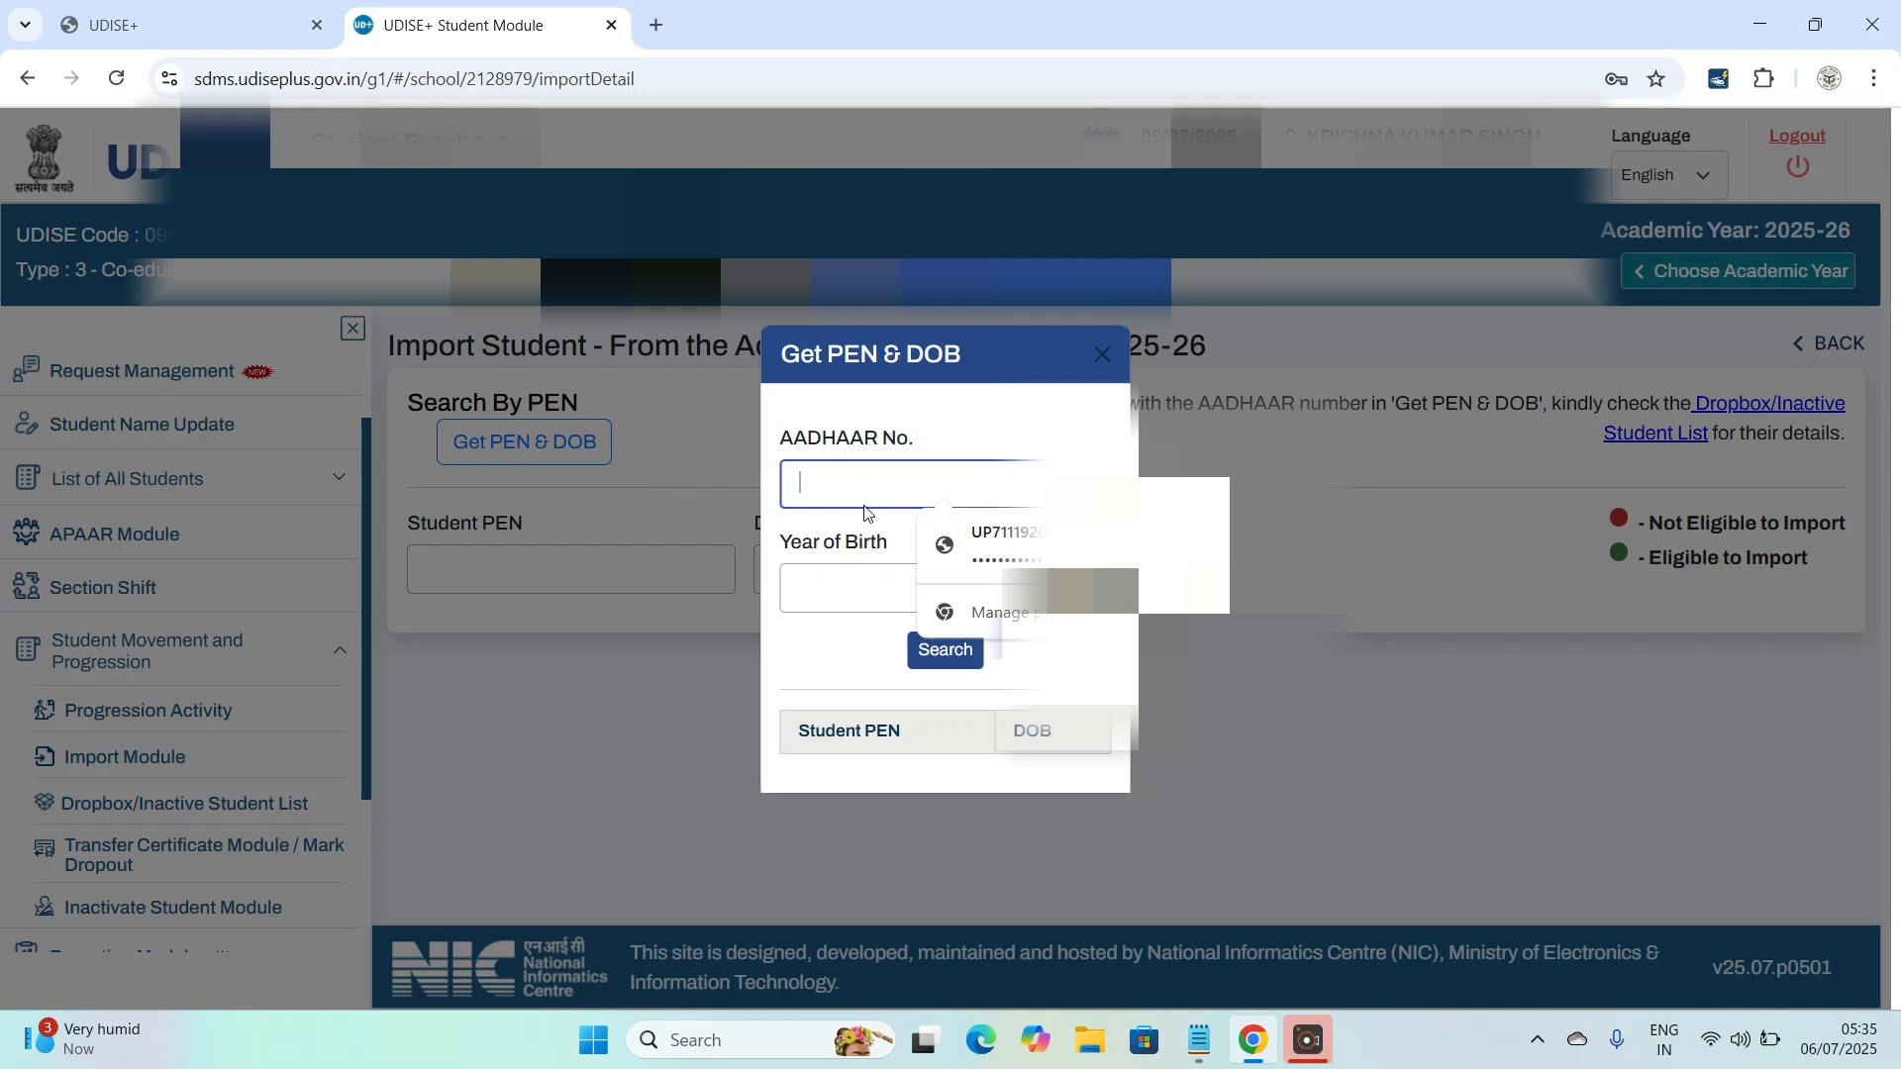
pyautogui.click(819, 538)
pyautogui.click(816, 586)
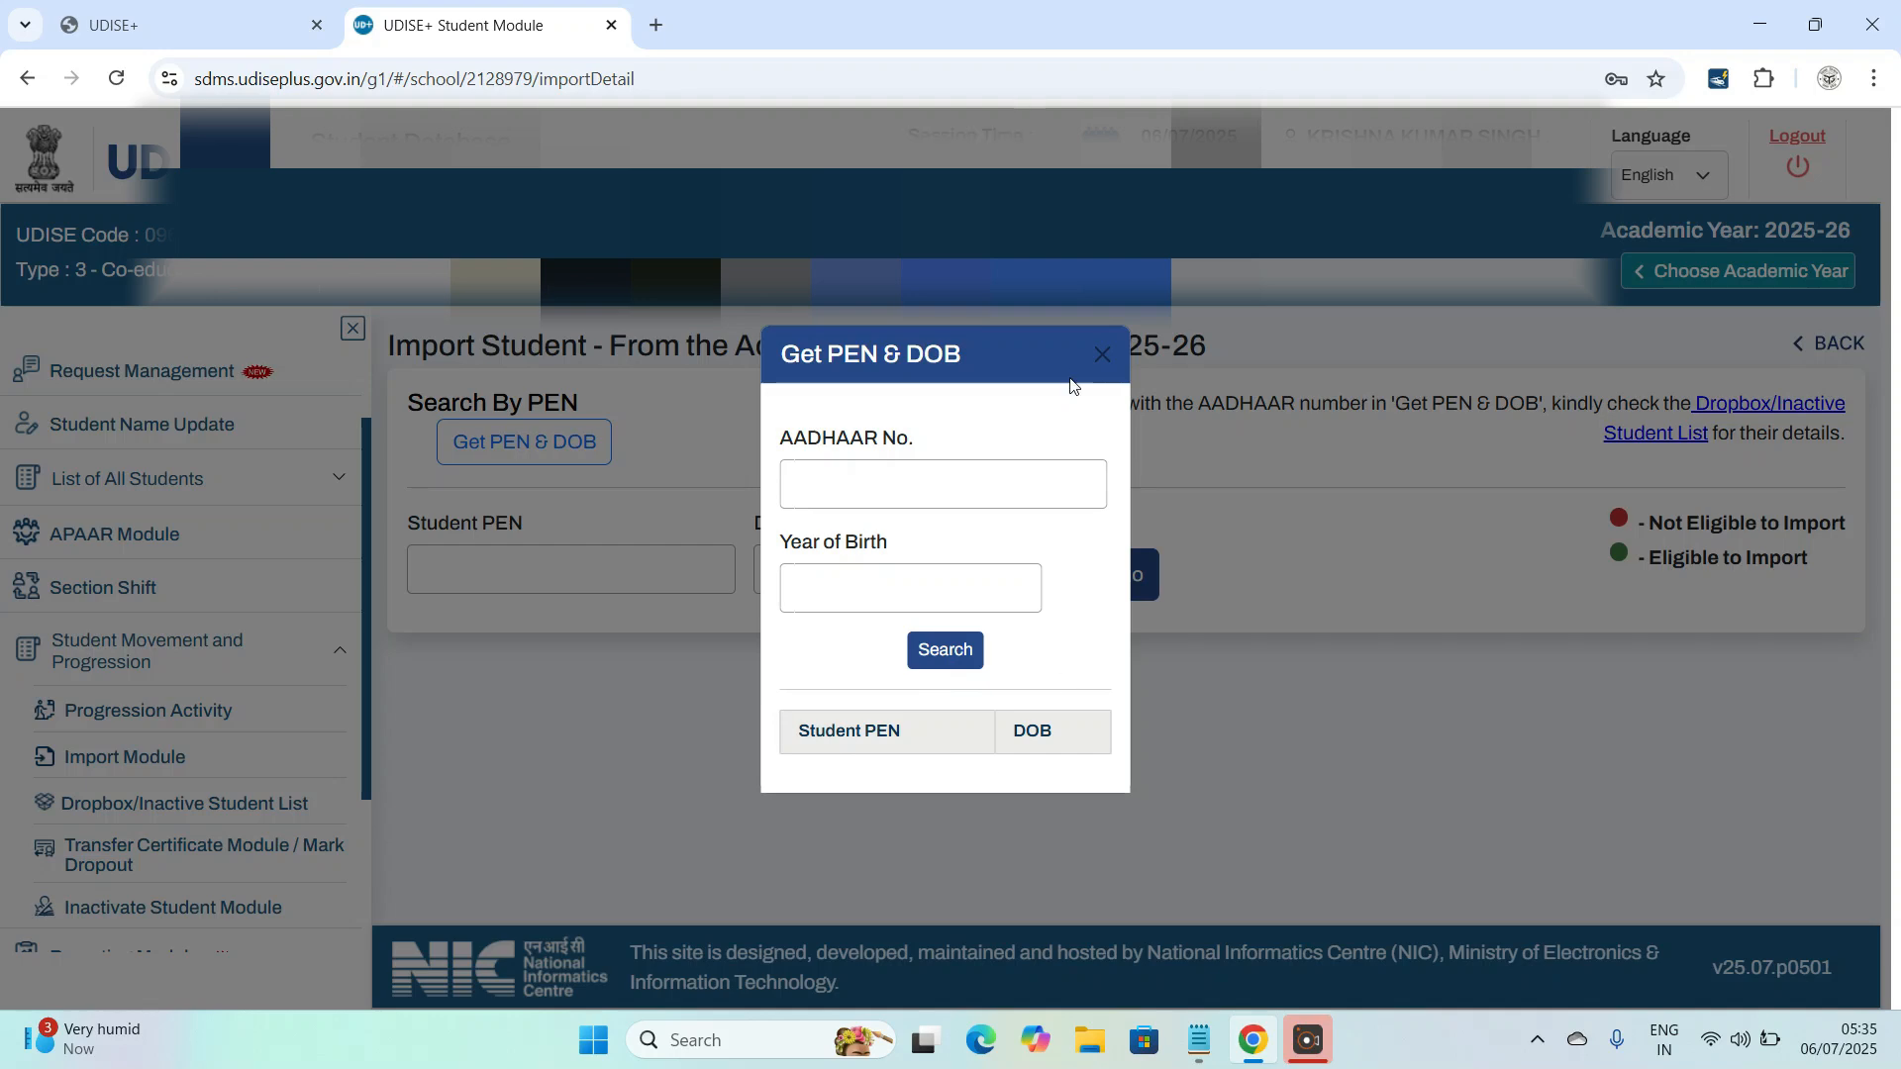
pyautogui.click(1099, 358)
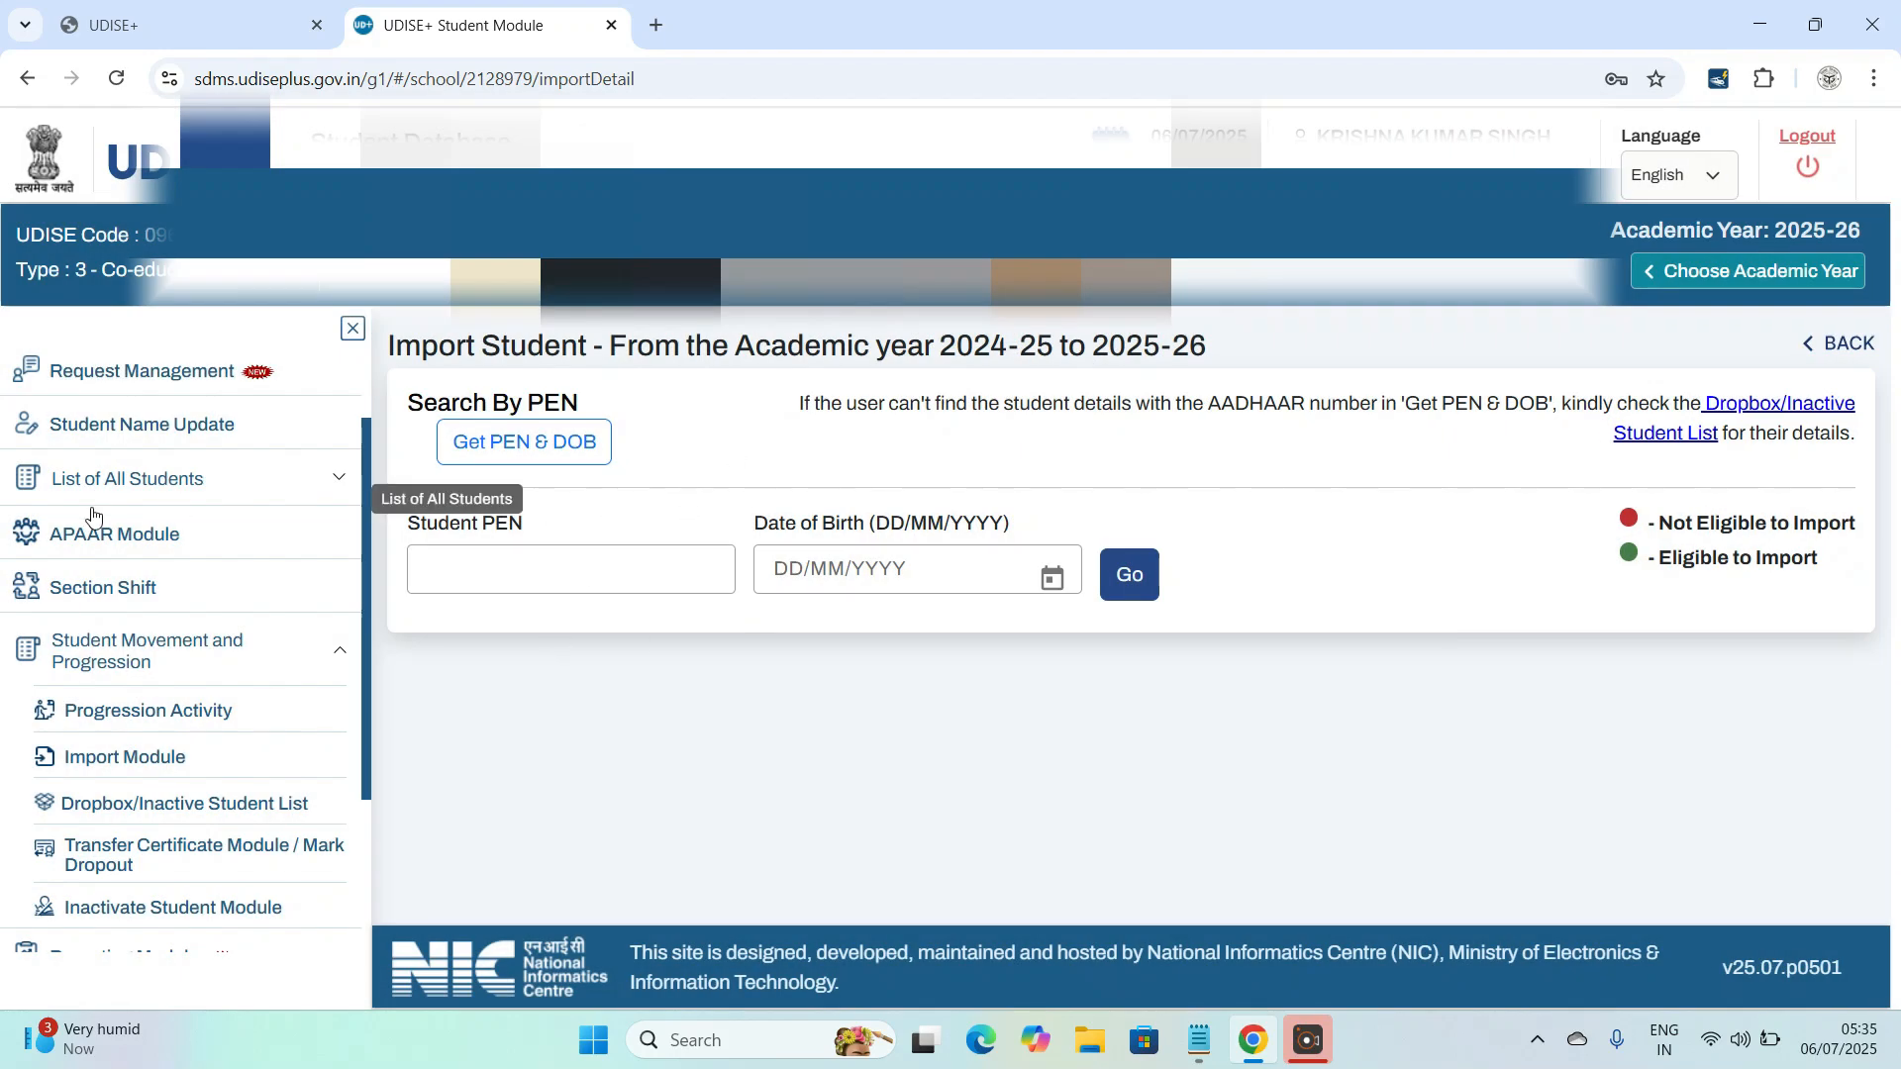
pyautogui.click(276, 480)
pyautogui.click(572, 573)
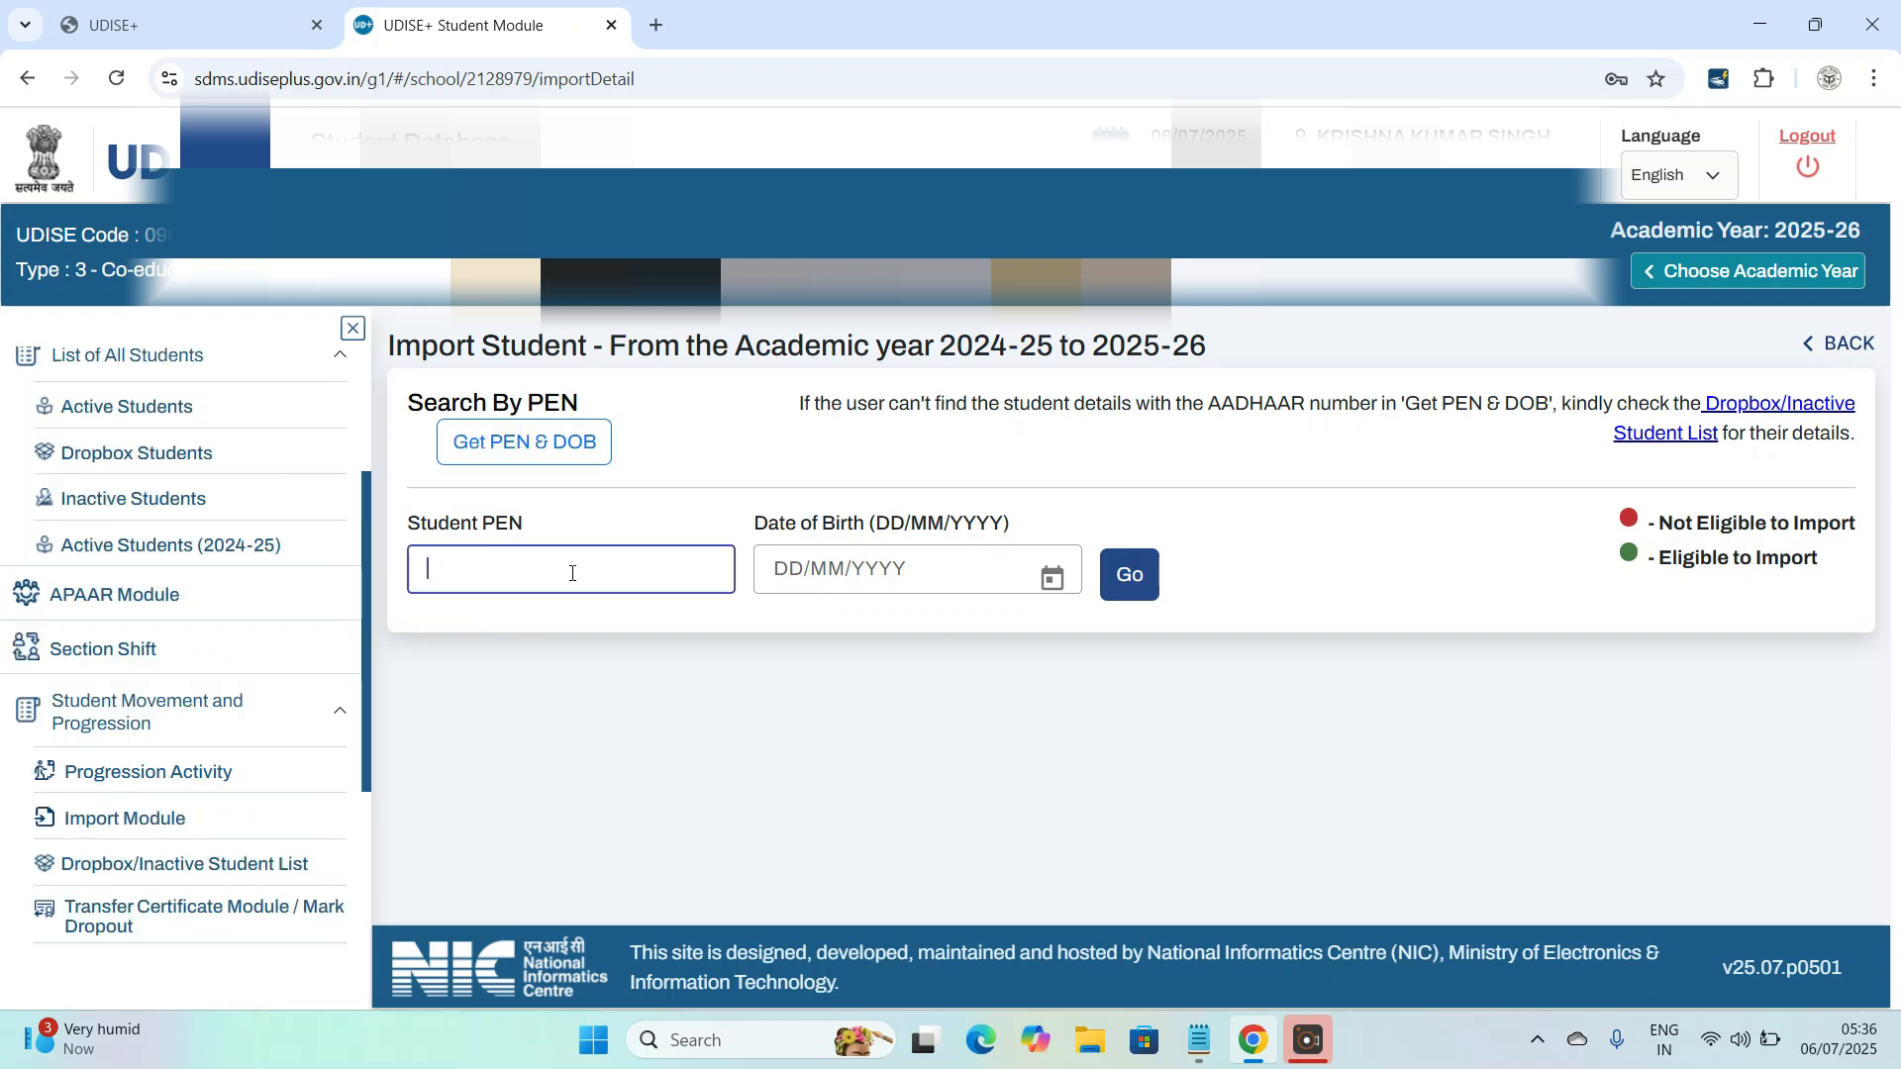
pyautogui.hotkey('ctrl', 'v')
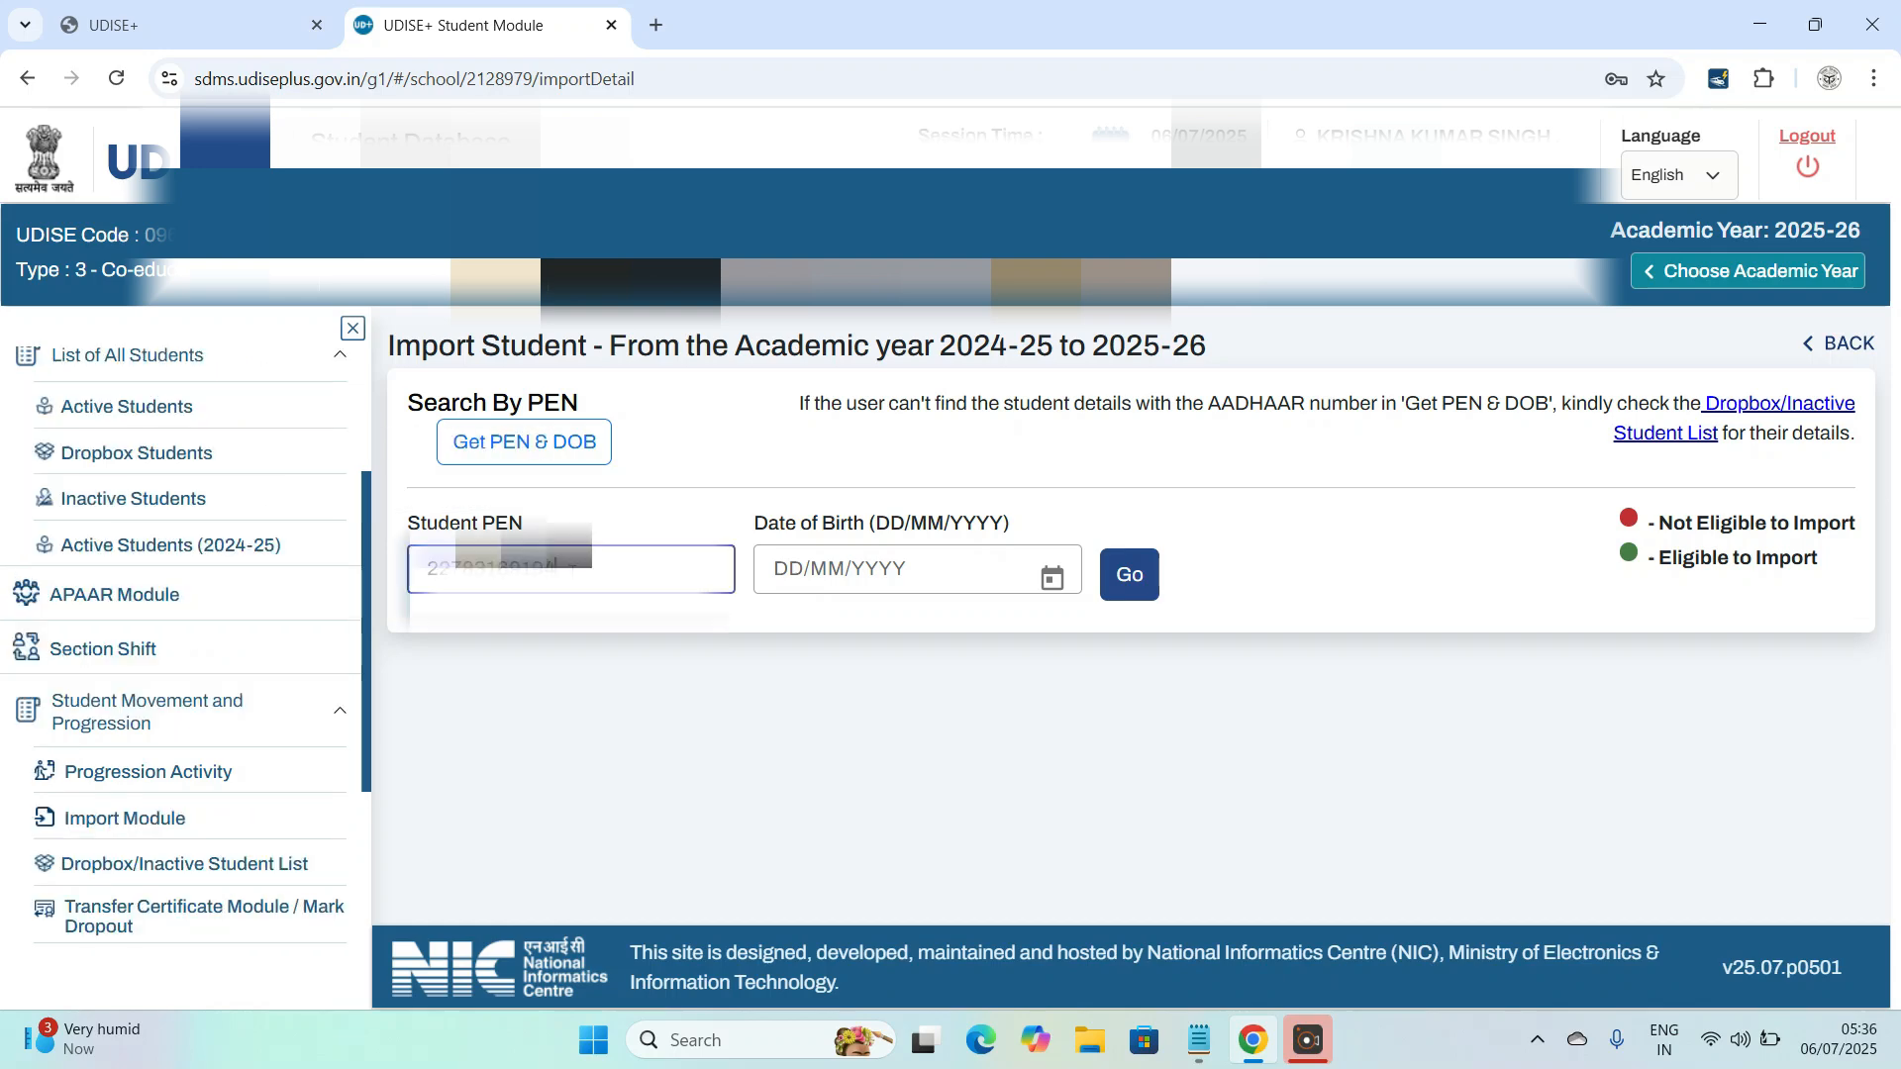
pyautogui.click(838, 560)
pyautogui.write('07/12/2016')
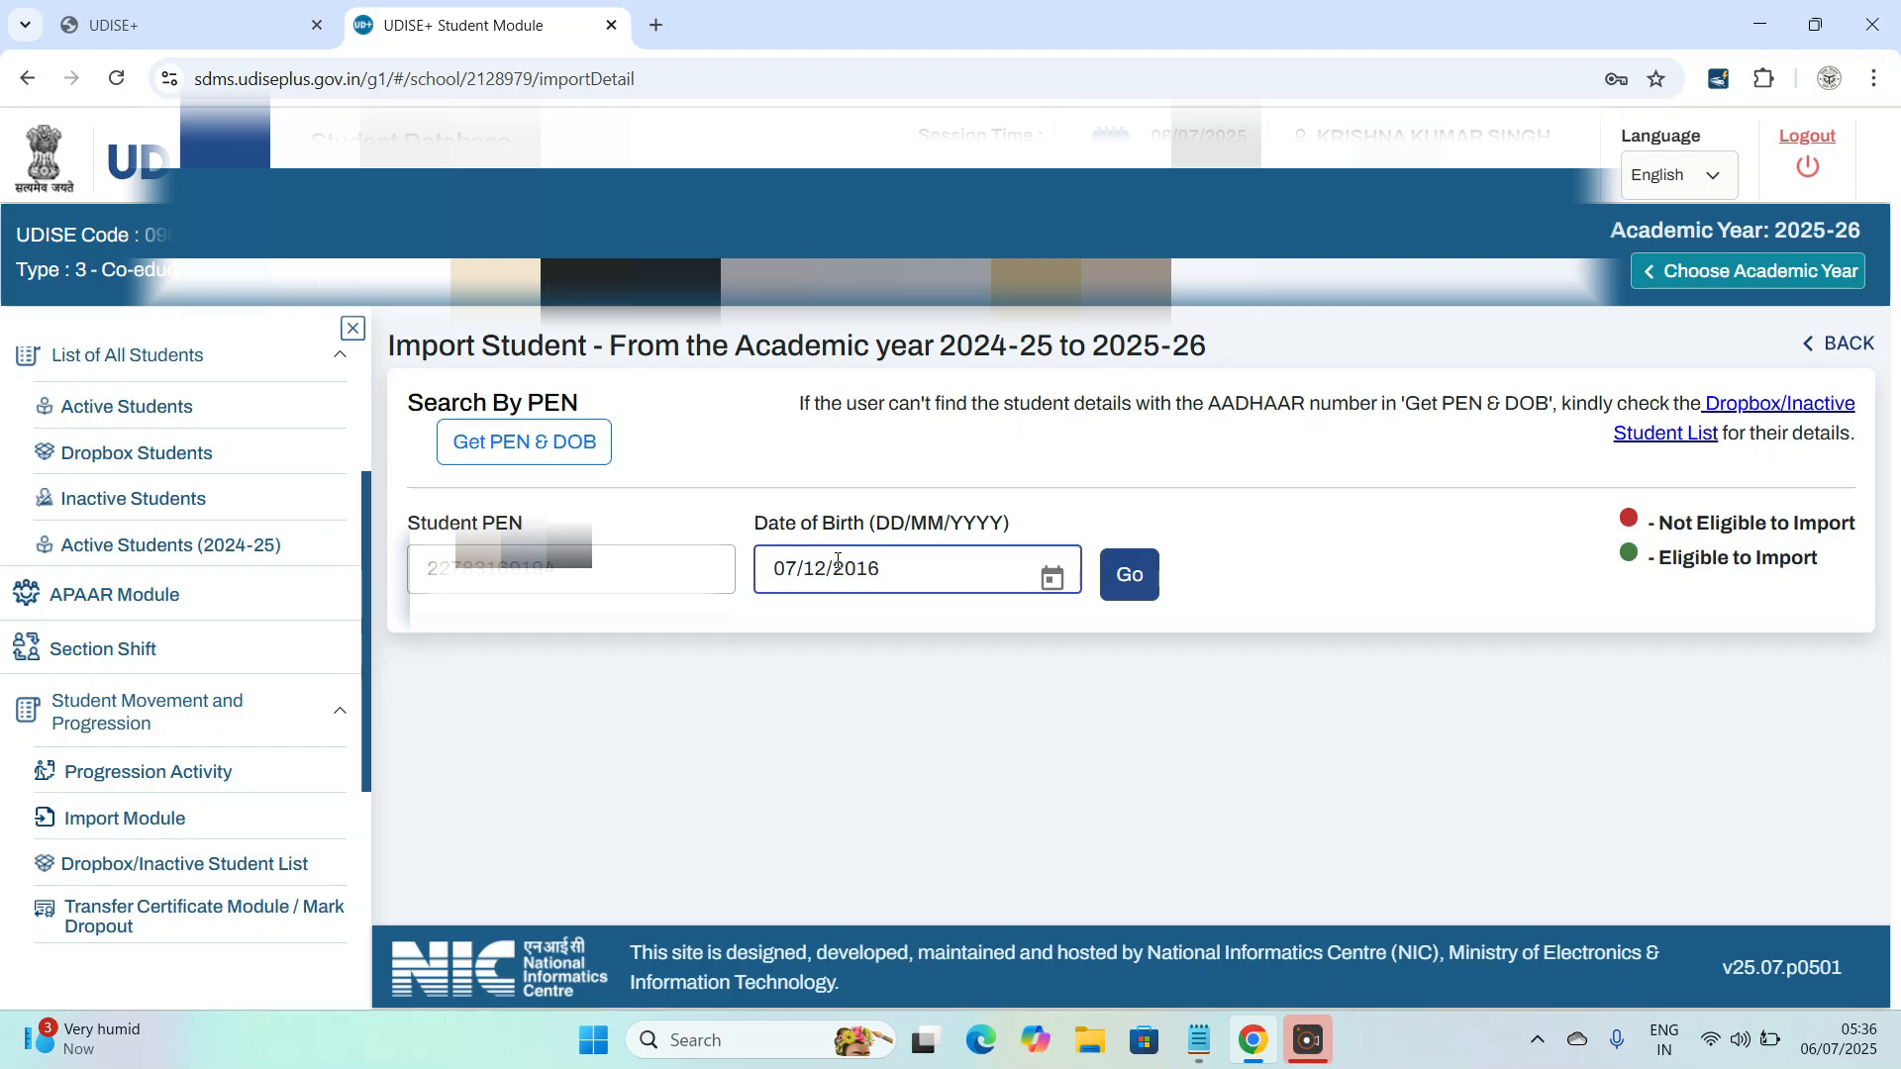
pyautogui.click(1127, 574)
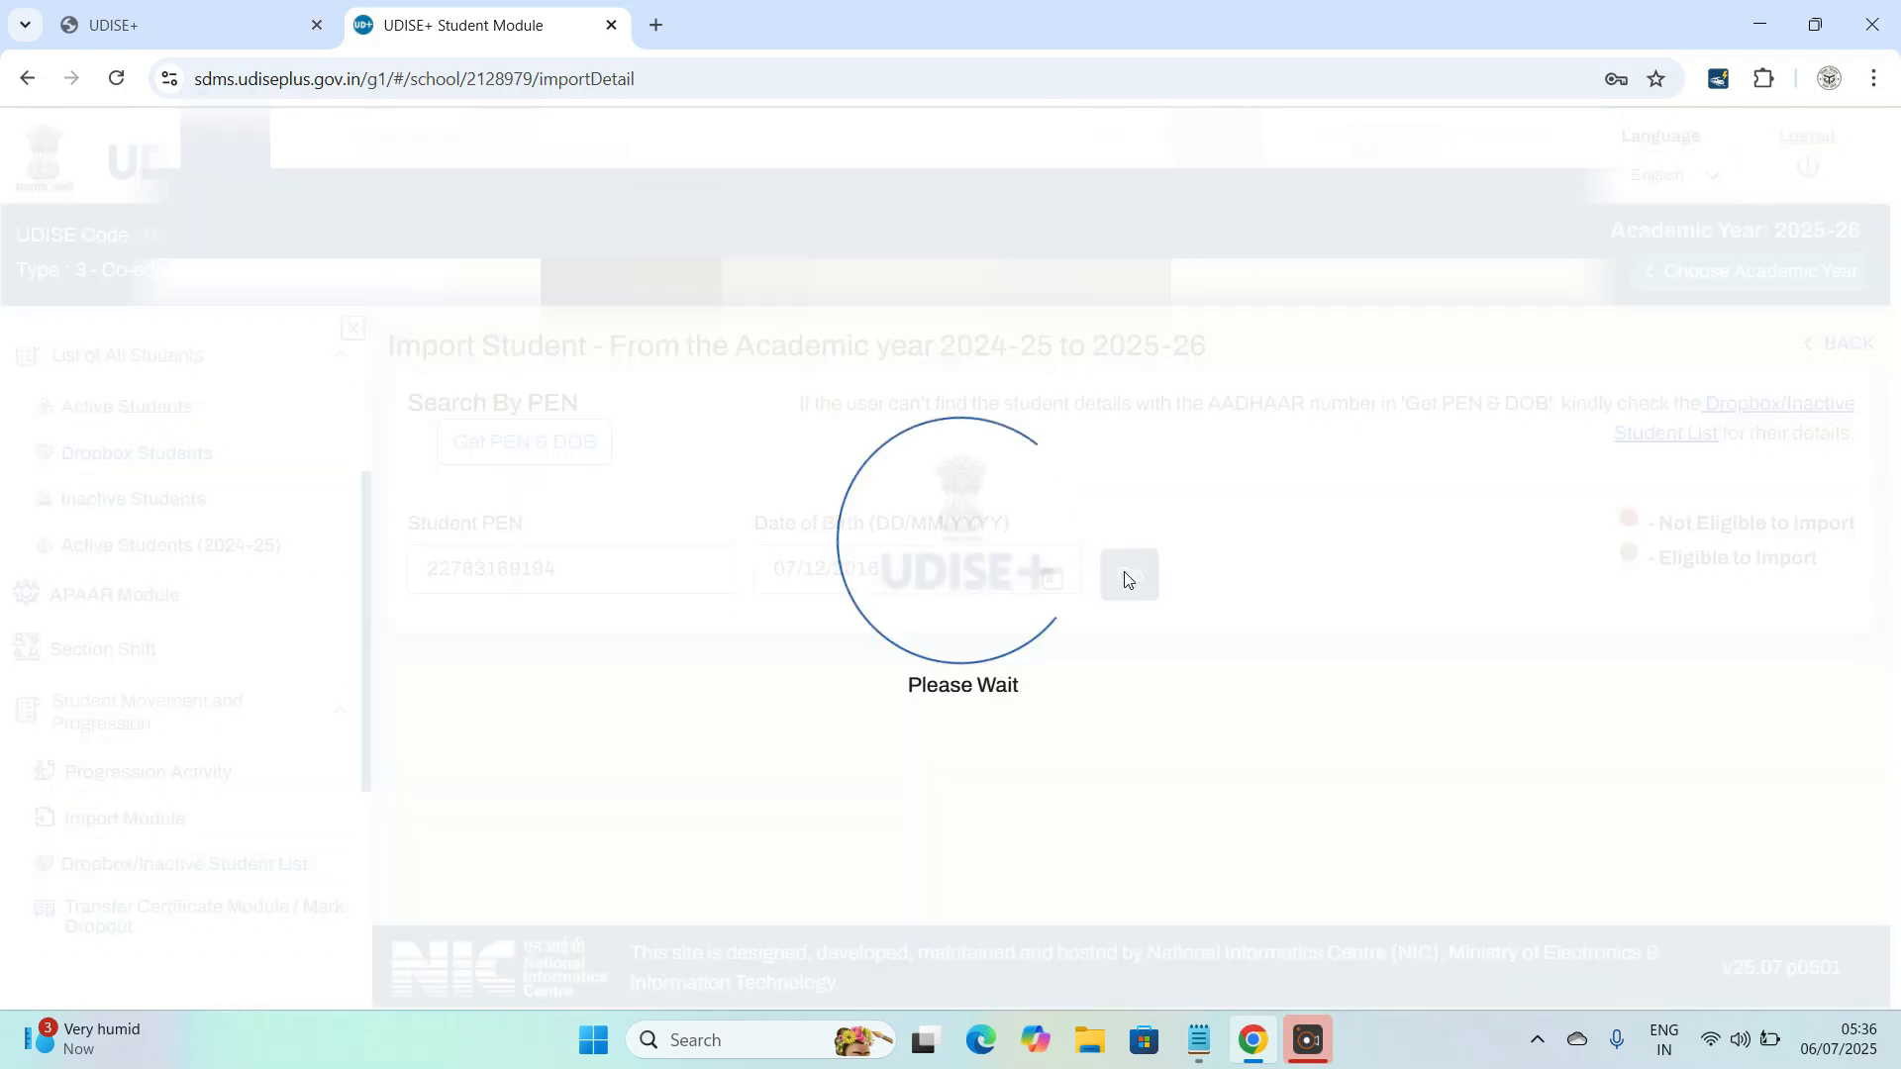
# Step: Set the Import To form to Import Class II and Import Section A
pyautogui.scroll(-3, 974, 460)
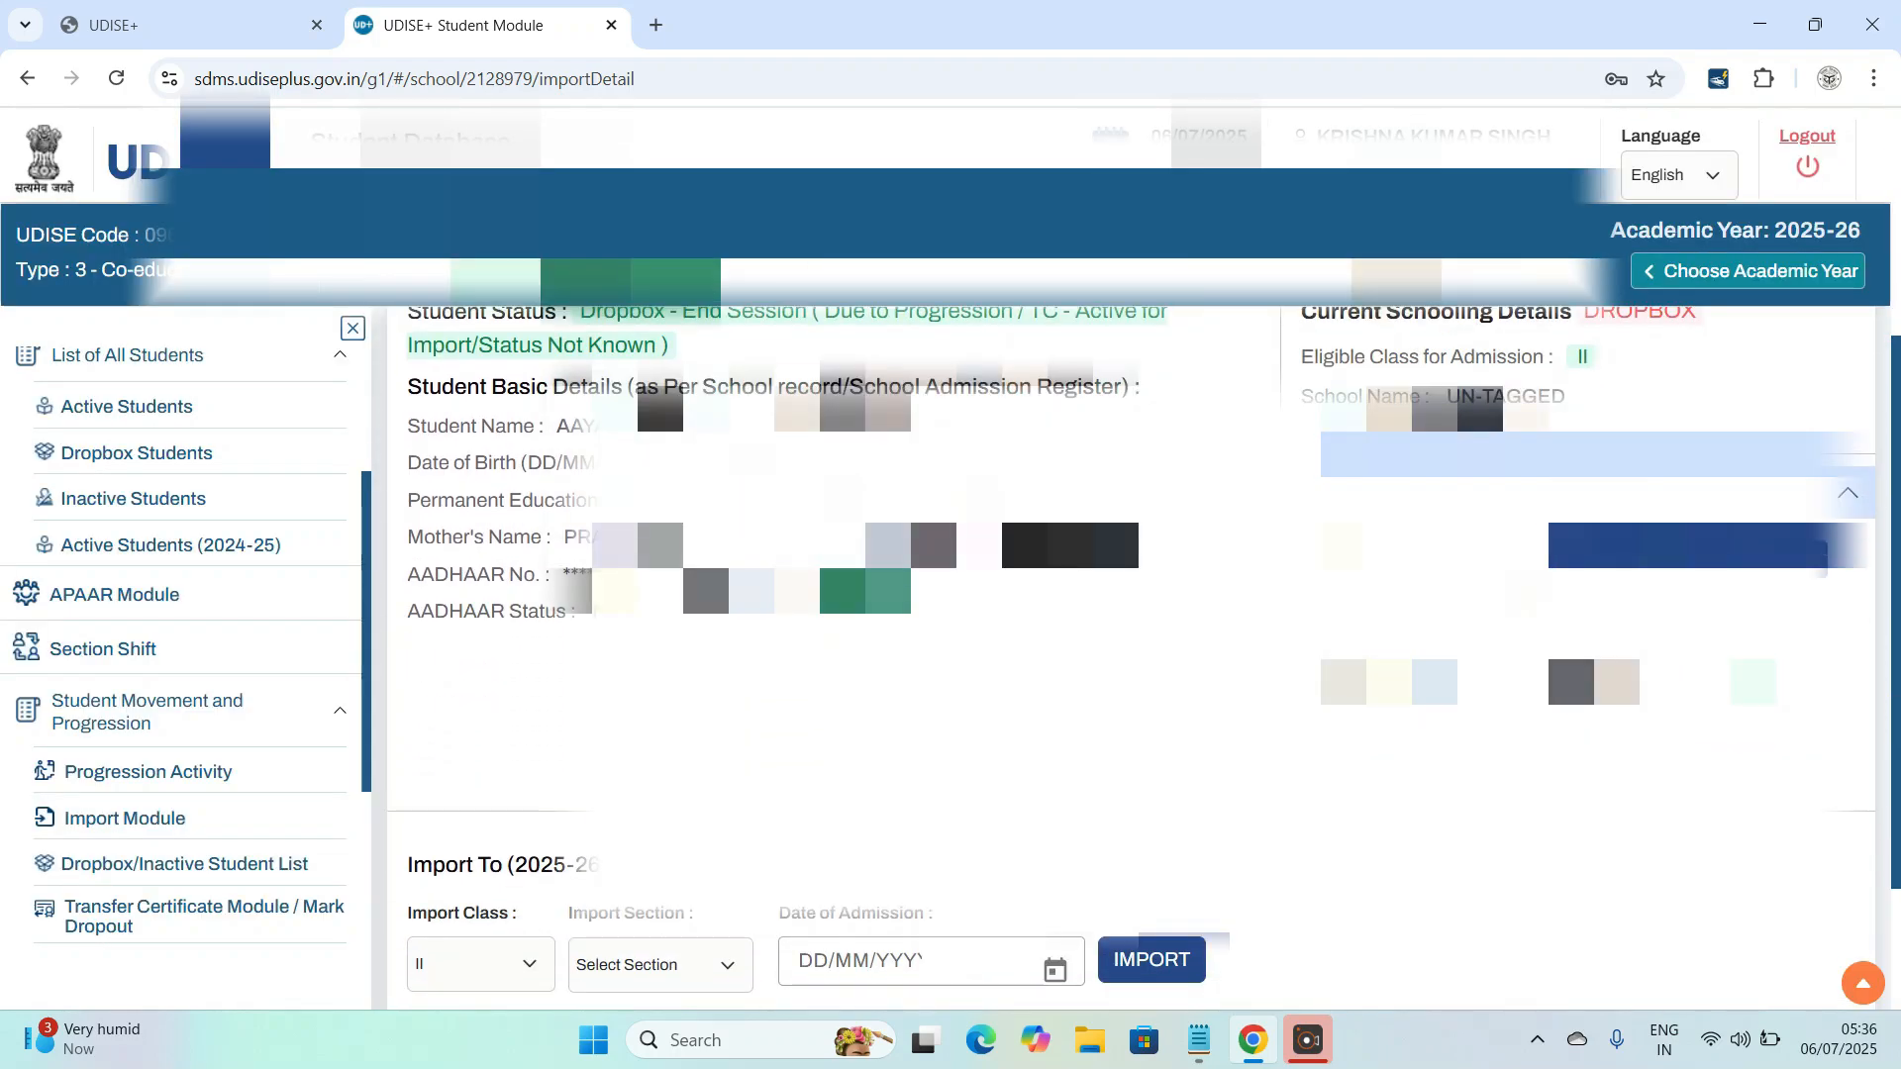
pyautogui.scroll(2, 701, 551)
pyautogui.scroll(-2, 701, 551)
pyautogui.scroll(1, 701, 550)
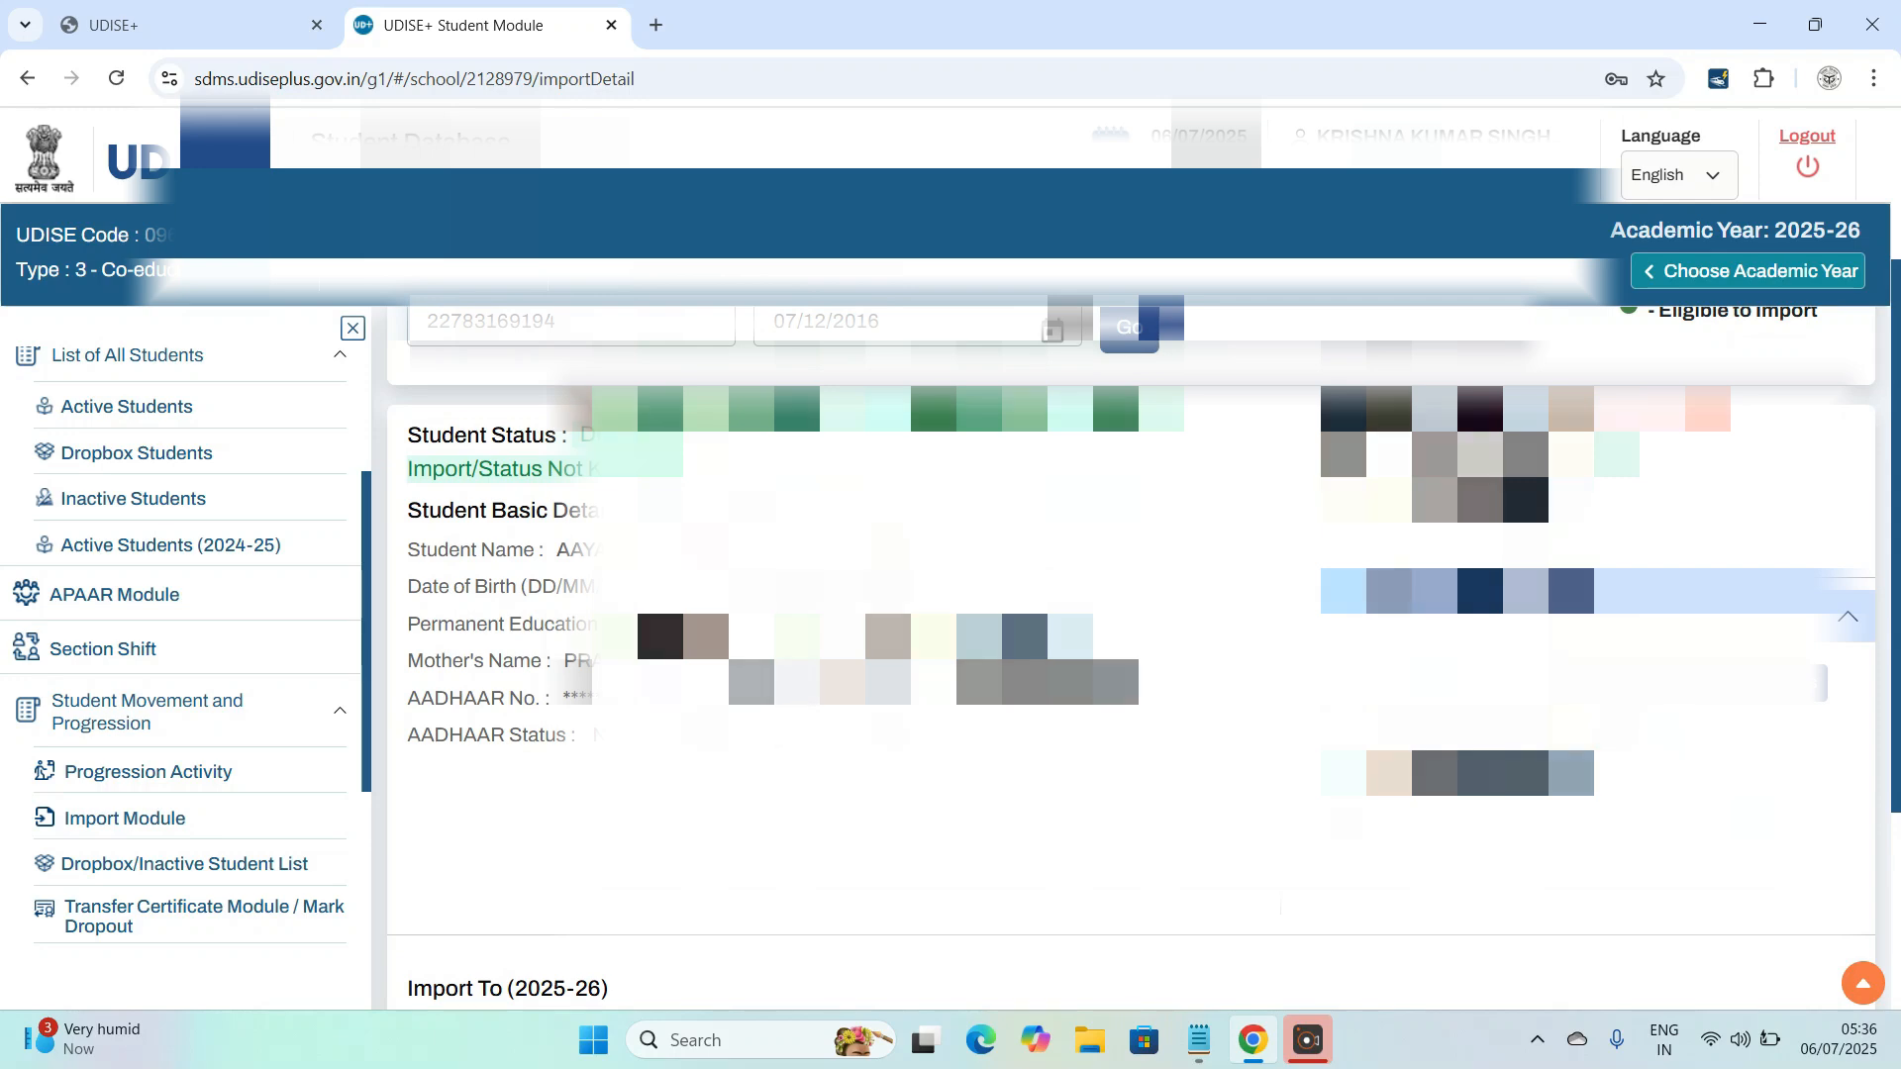
pyautogui.scroll(-3, 1129, 614)
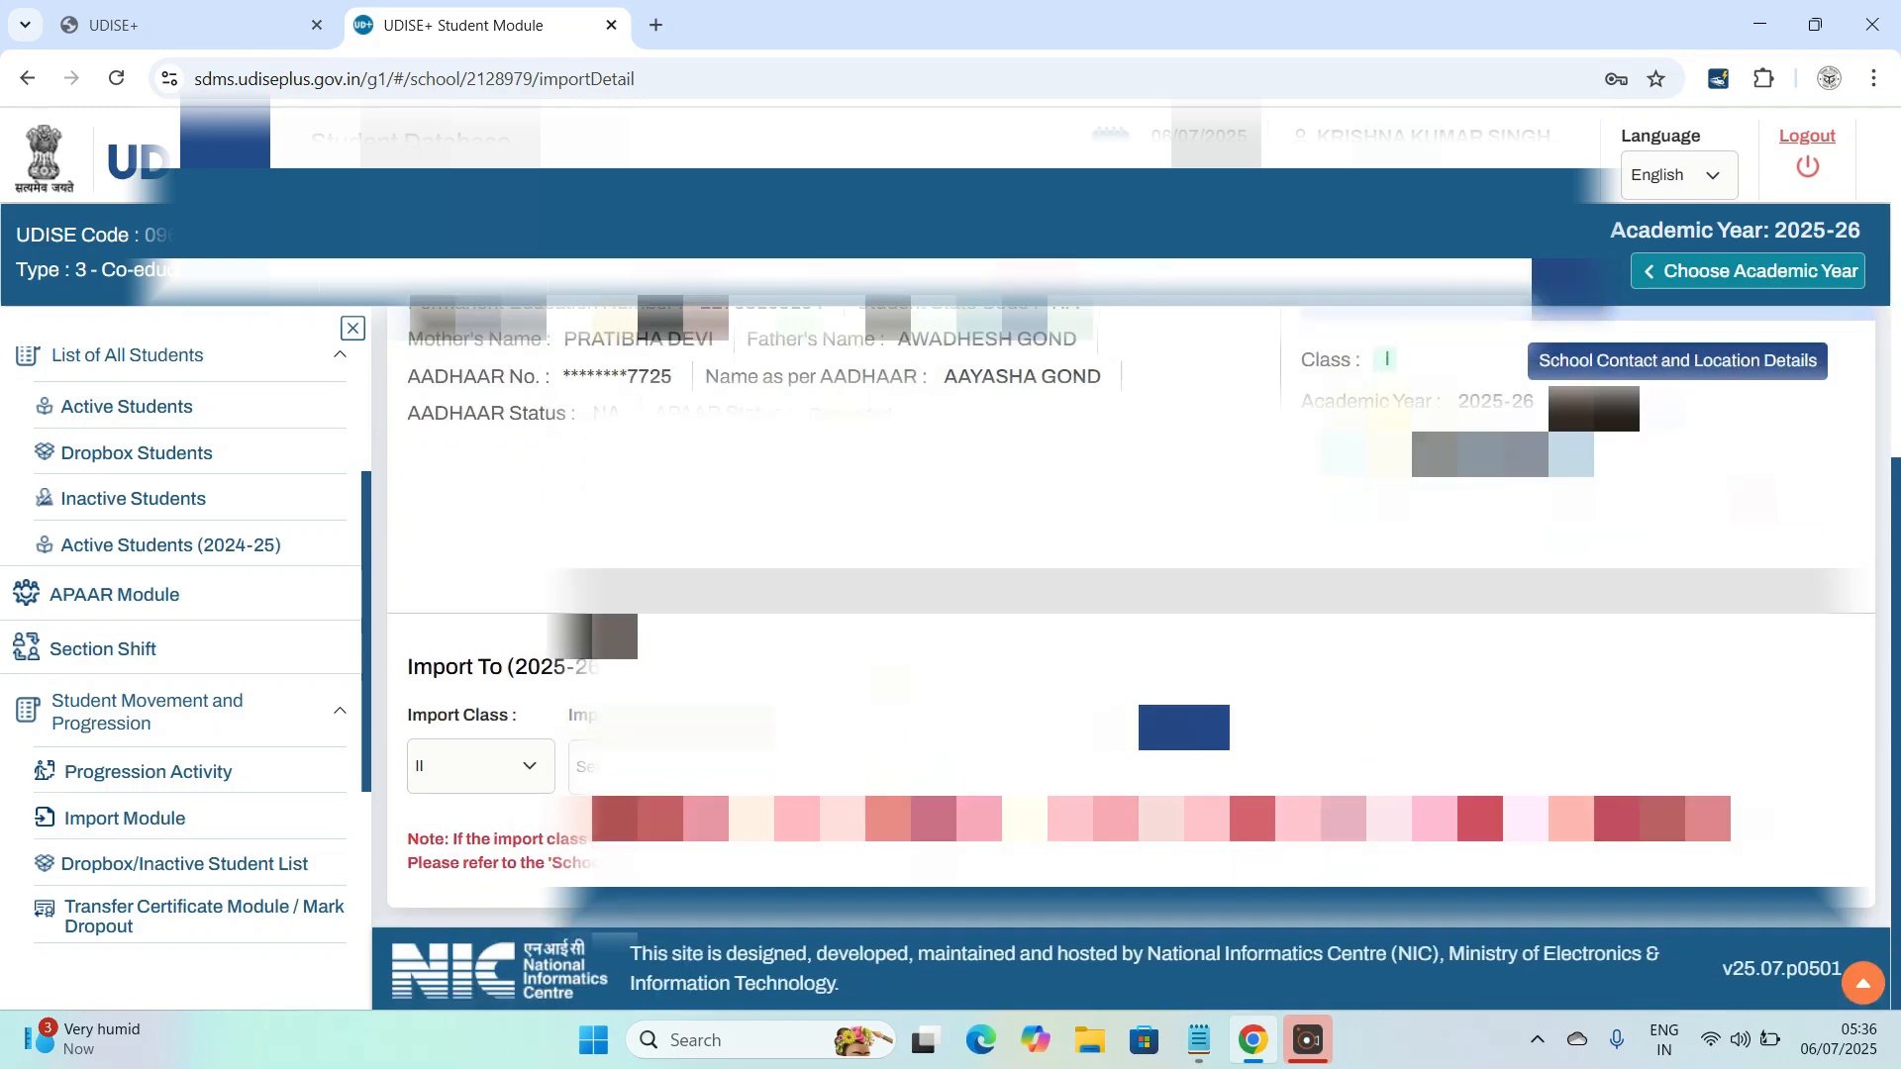
pyautogui.click(510, 770)
pyautogui.click(508, 773)
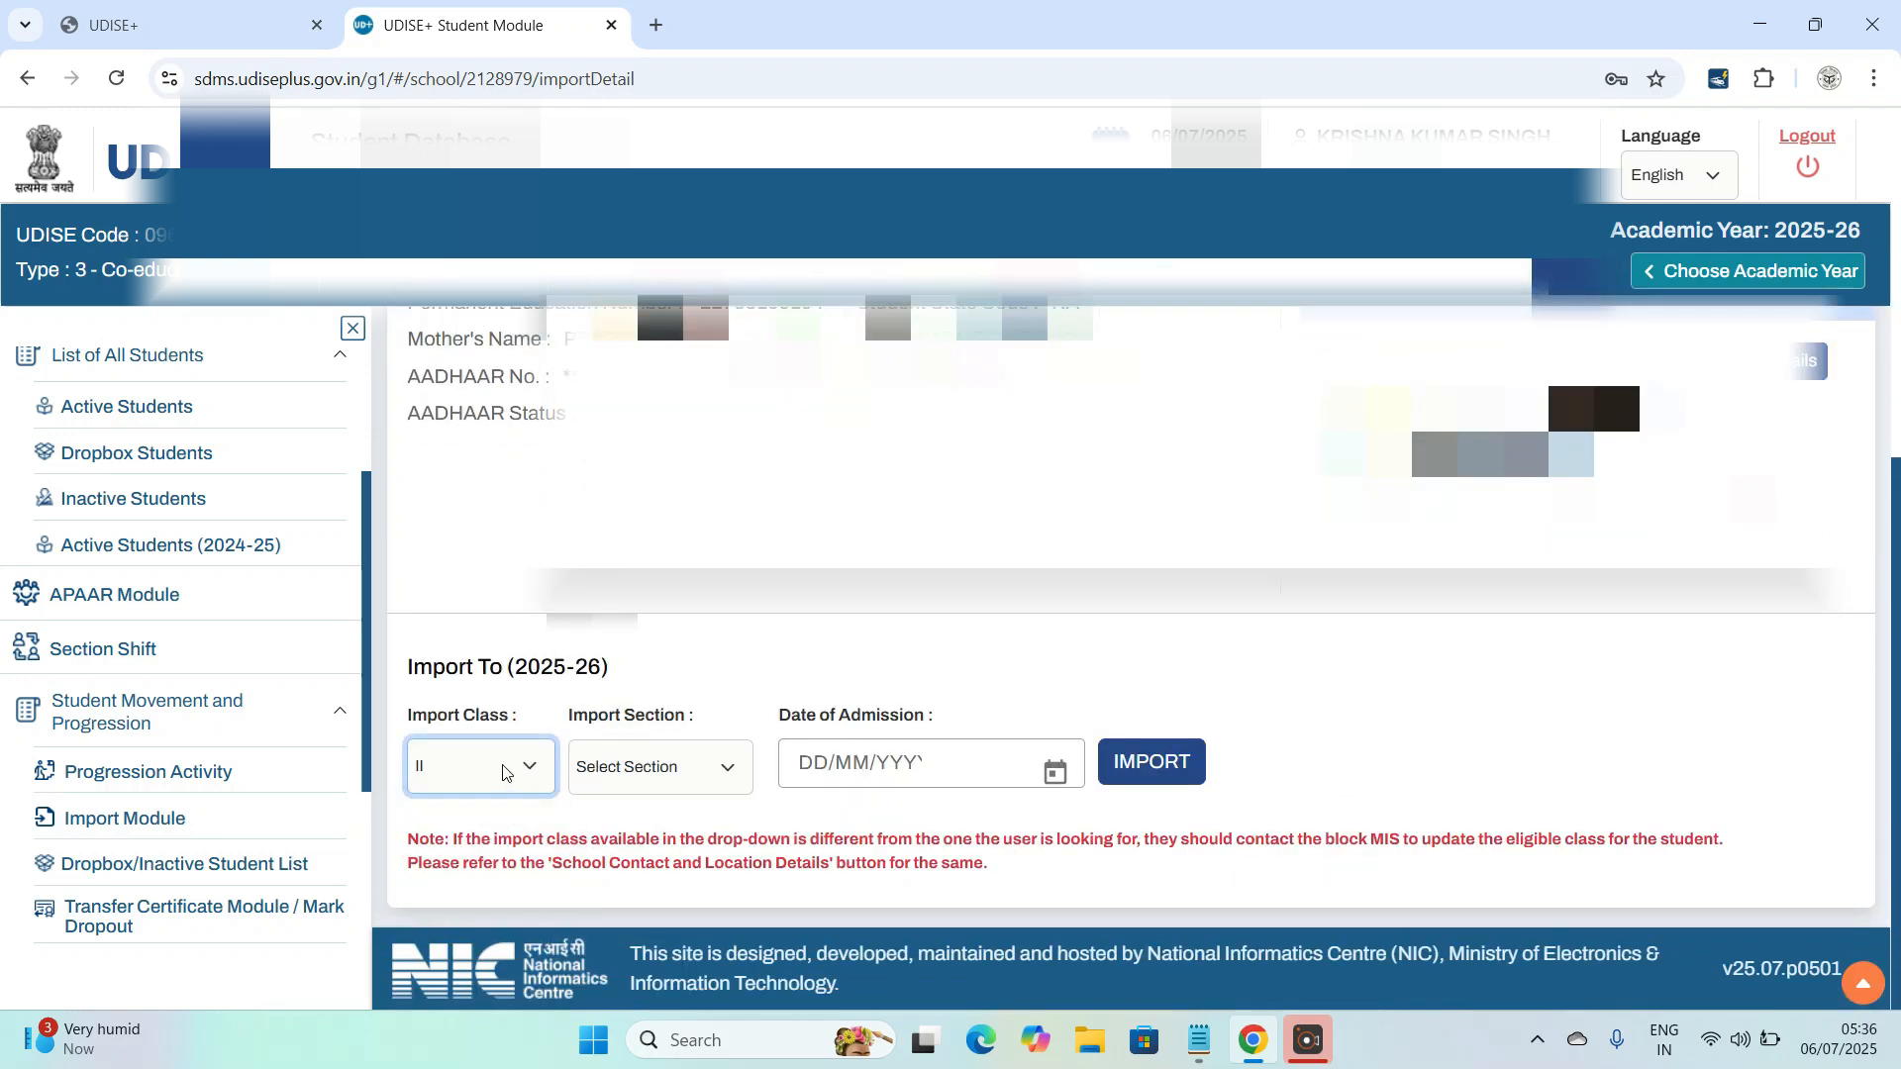
pyautogui.click(503, 775)
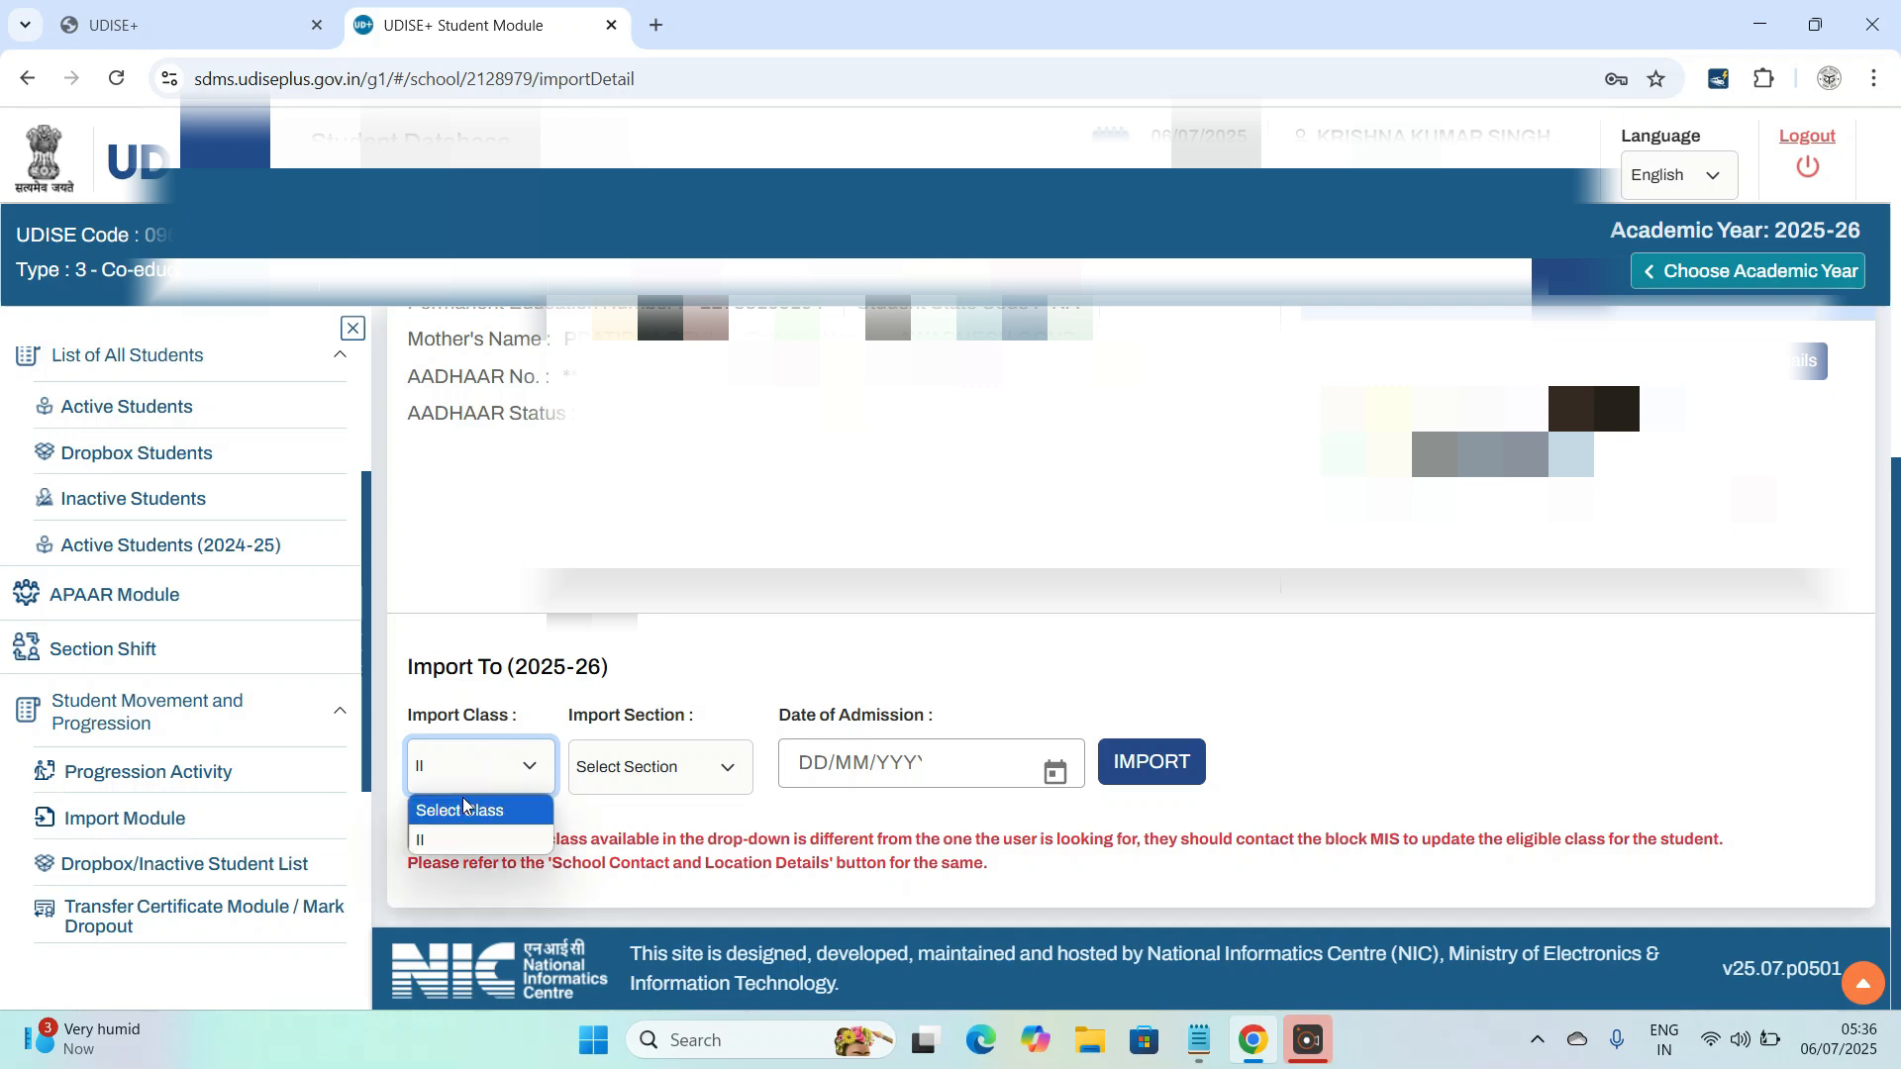
pyautogui.click(453, 839)
pyautogui.click(653, 780)
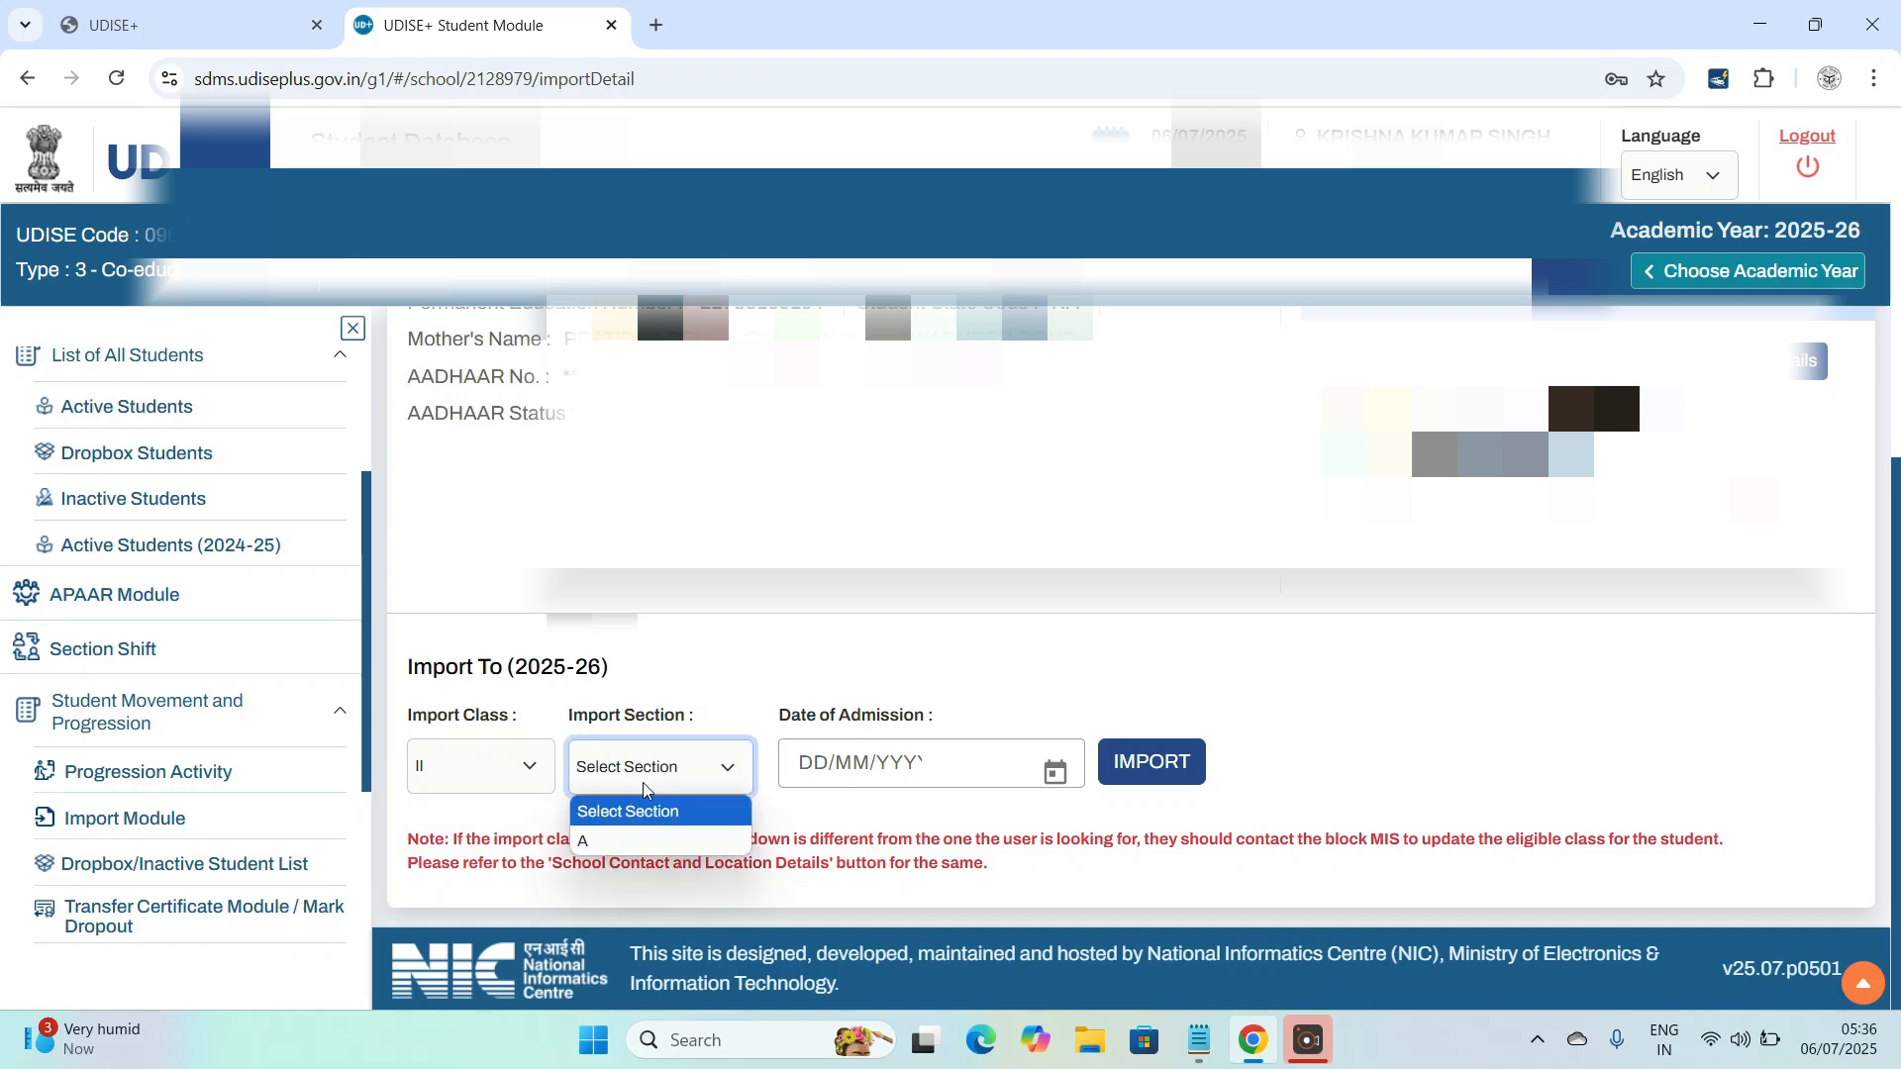
pyautogui.click(623, 841)
pyautogui.click(842, 784)
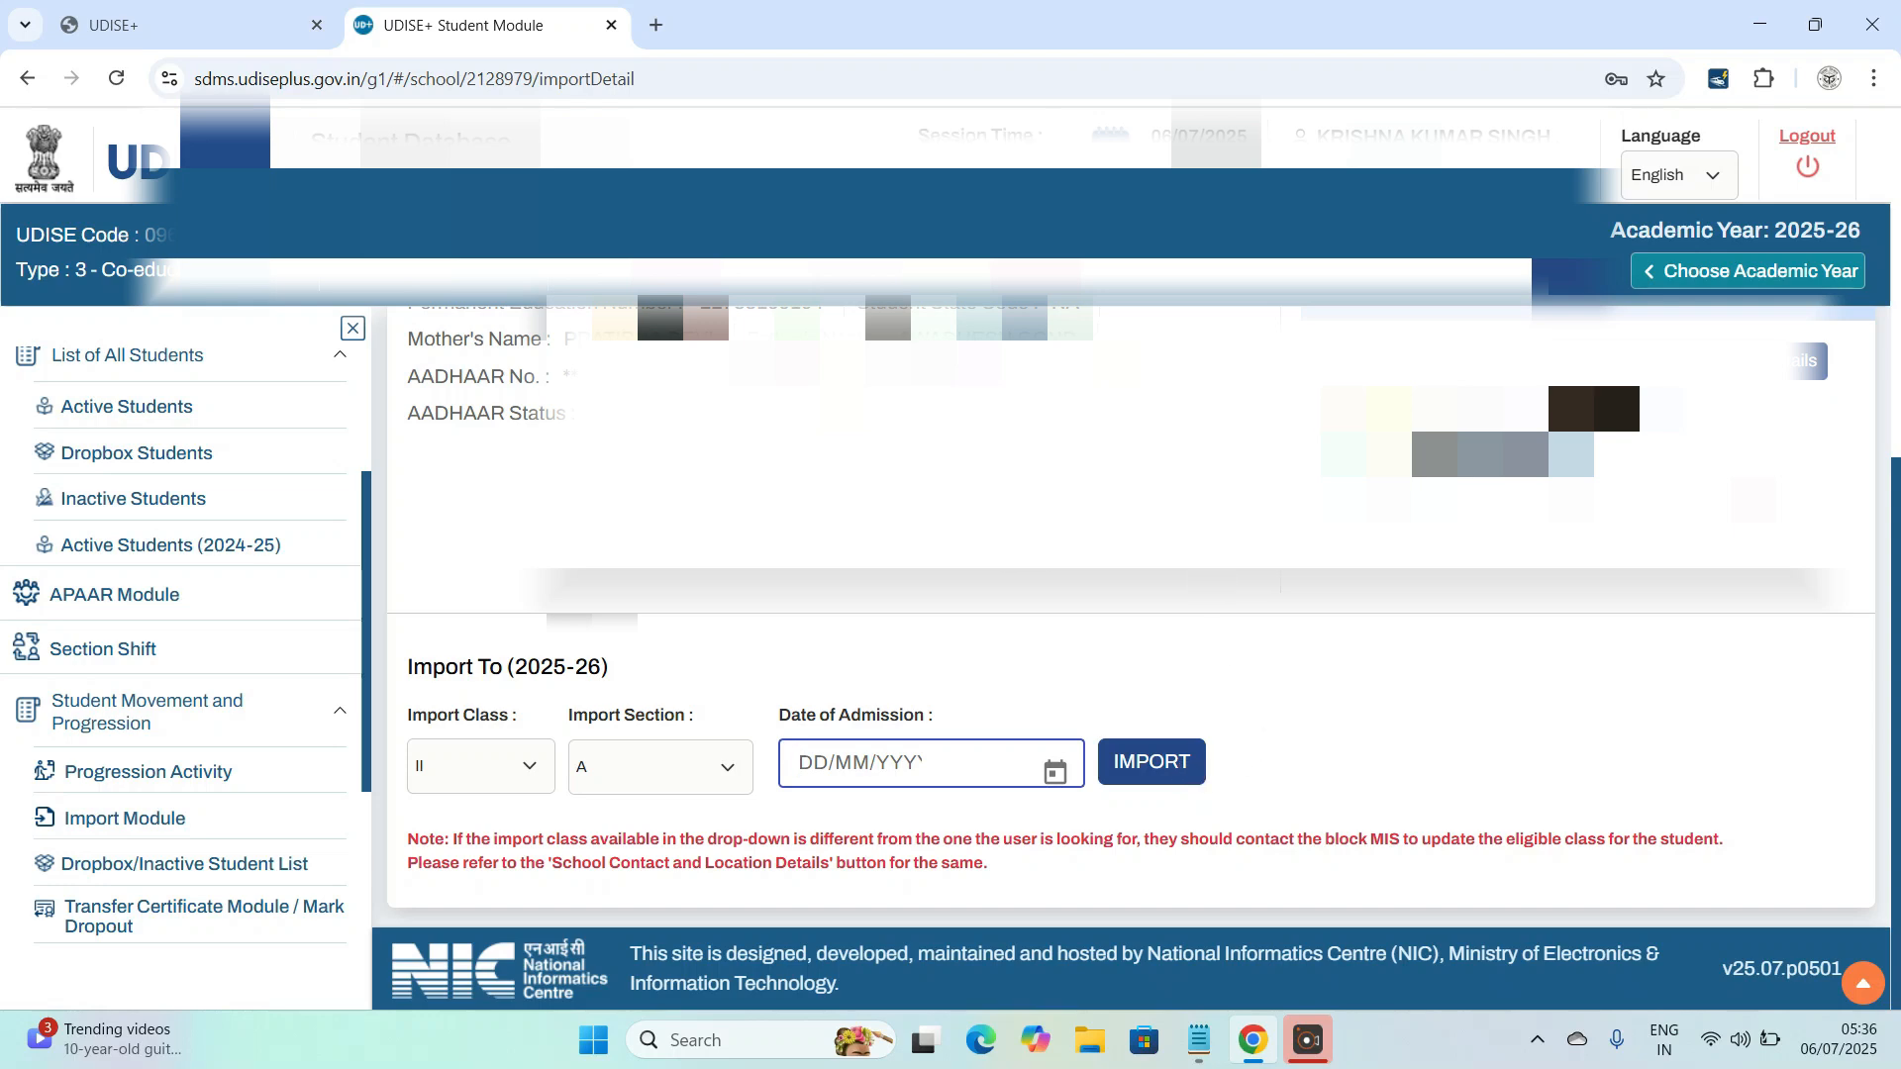
# Step: Recheck the Import Class list, leaving it at II
pyautogui.scroll(1, 1128, 654)
pyautogui.scroll(1, 1129, 654)
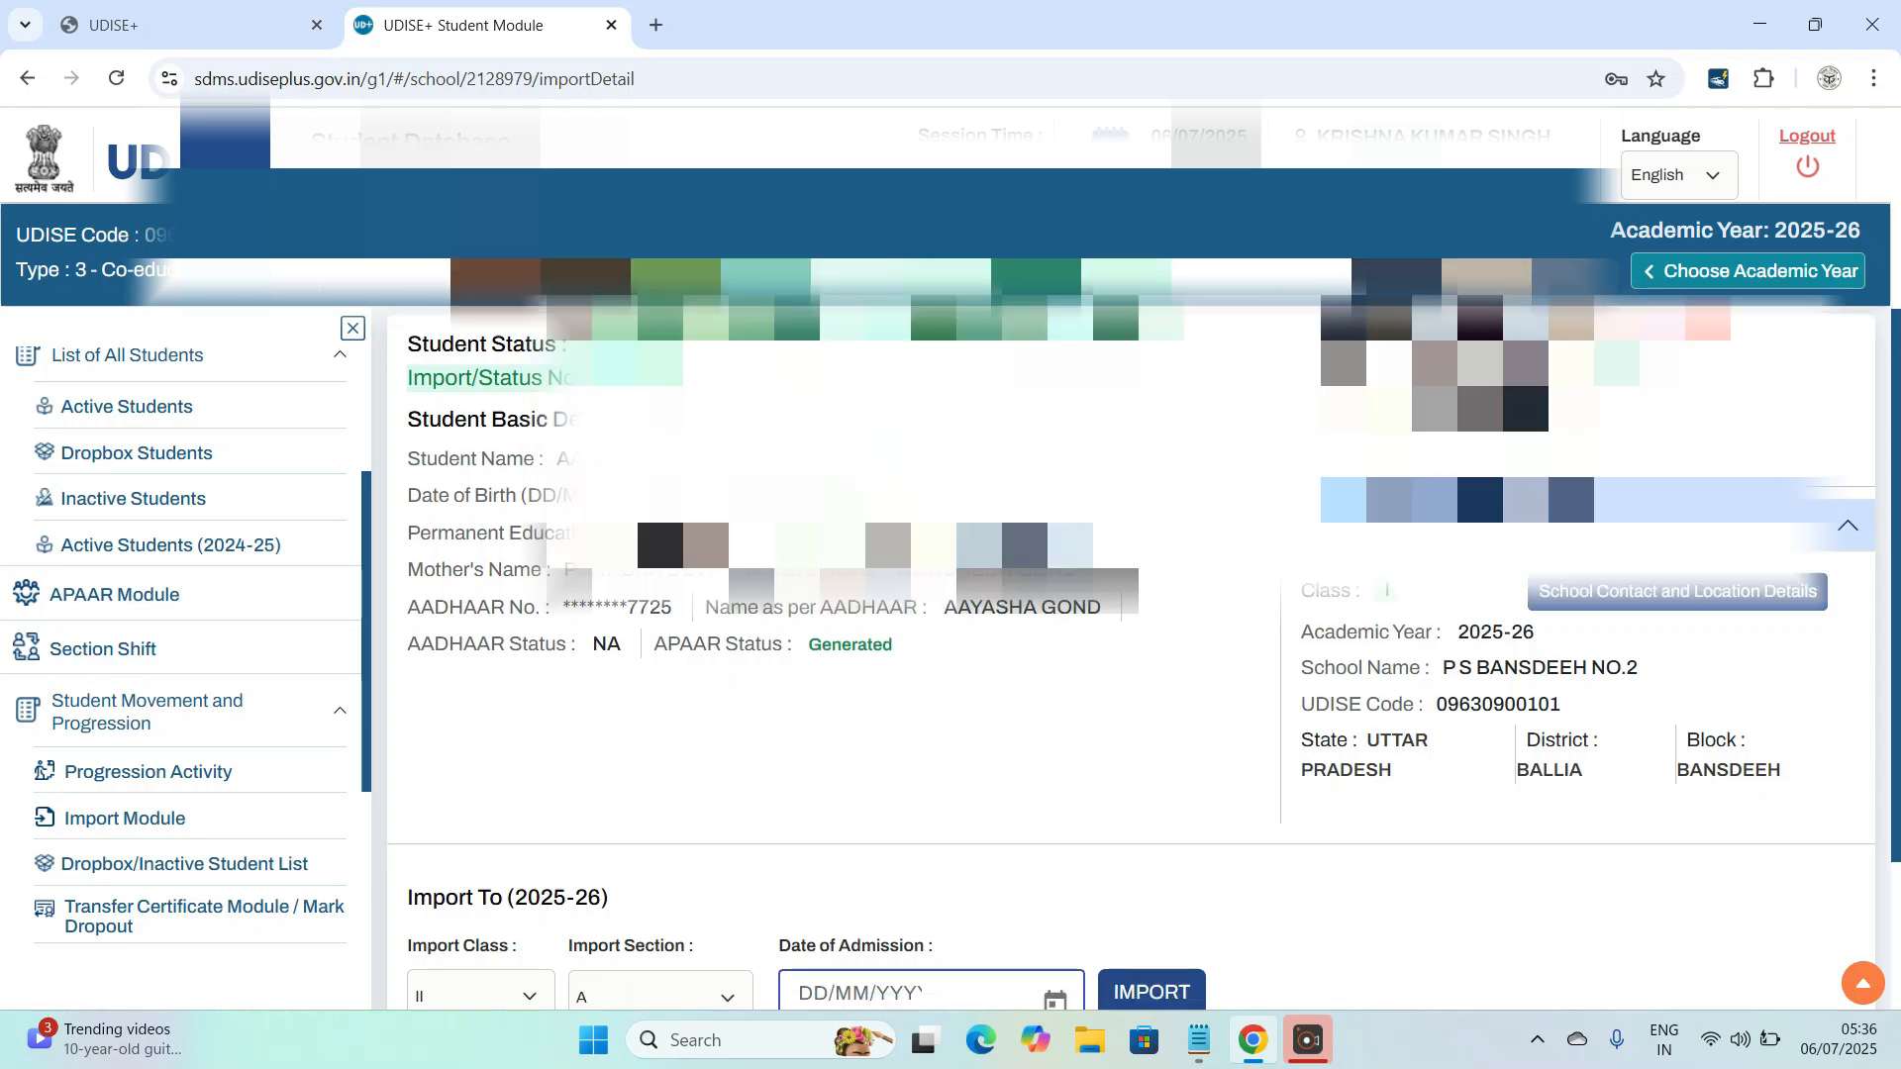
pyautogui.scroll(-3, 516, 787)
pyautogui.click(516, 787)
pyautogui.click(514, 779)
# Step: From the School Dashboard, expand class II and open Section A's View/Manage student list
pyautogui.scroll(2, 692, 671)
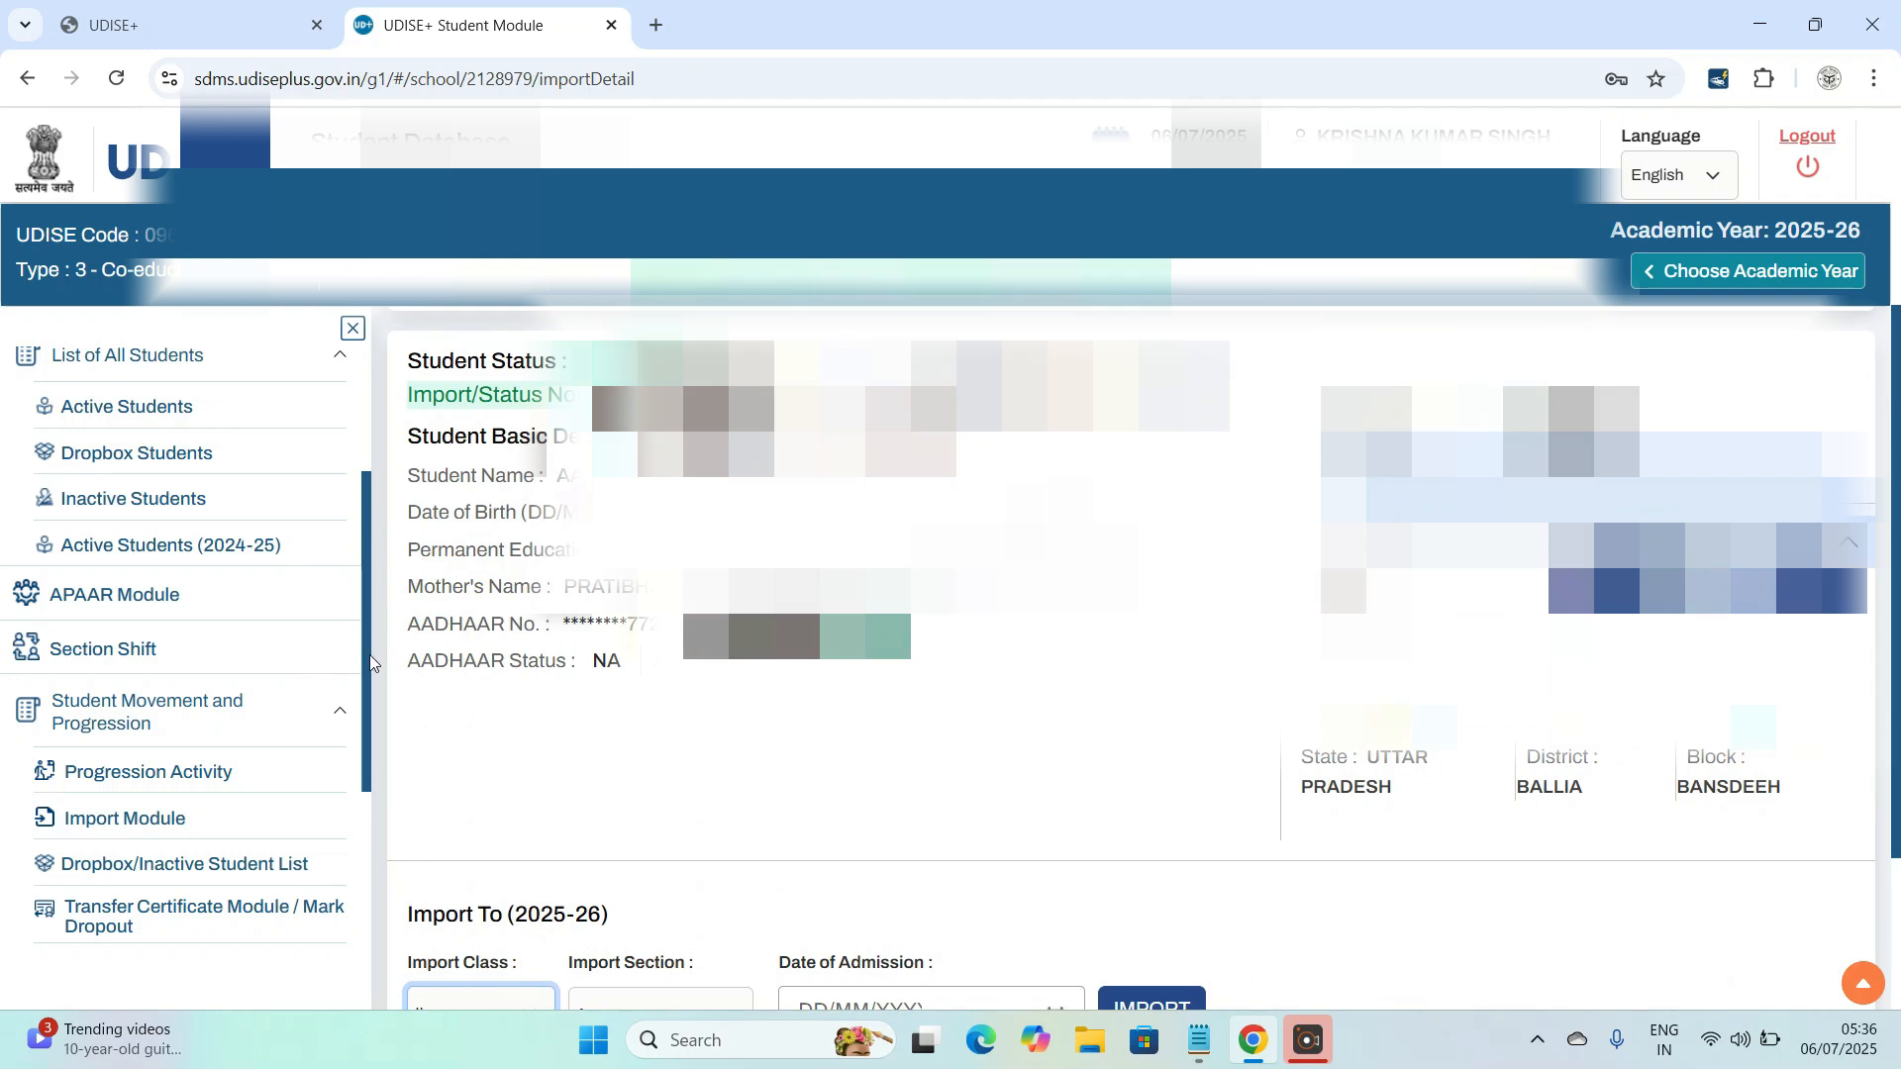
pyautogui.scroll(2, 370, 656)
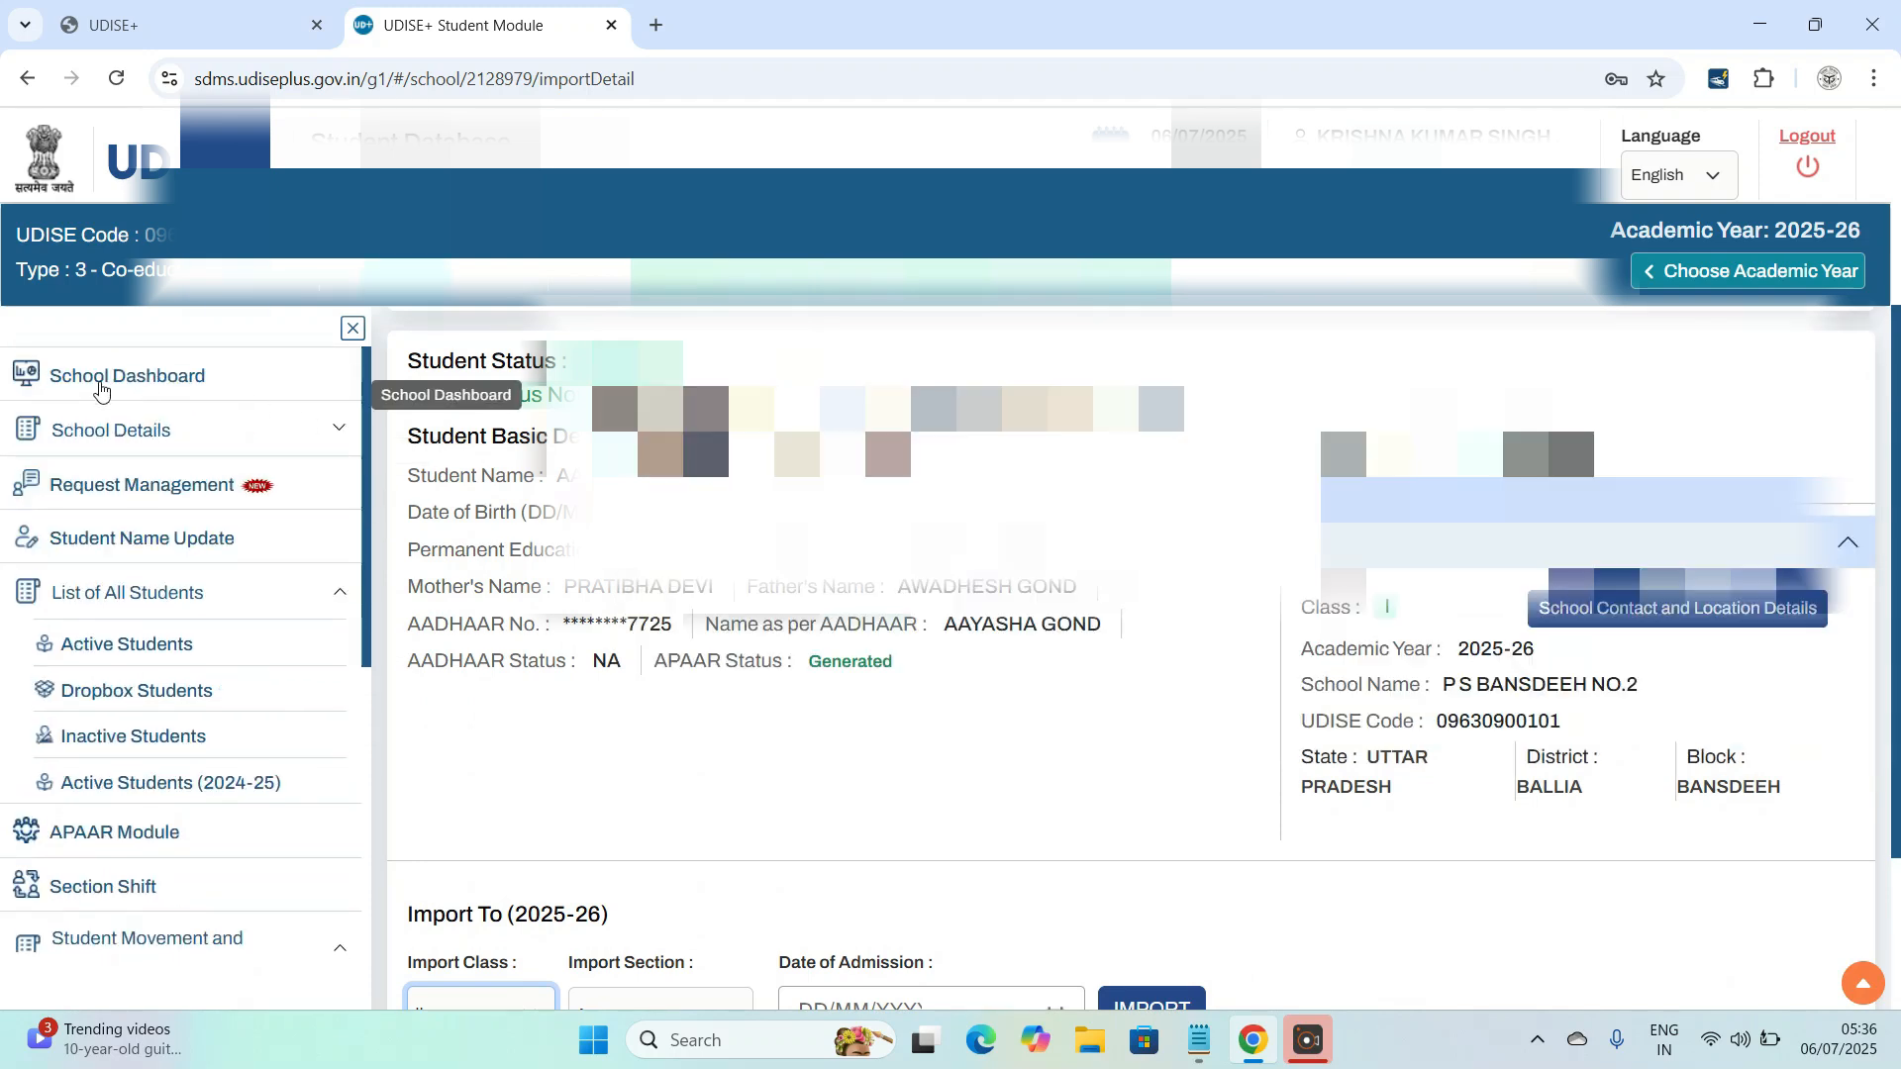
pyautogui.click(100, 390)
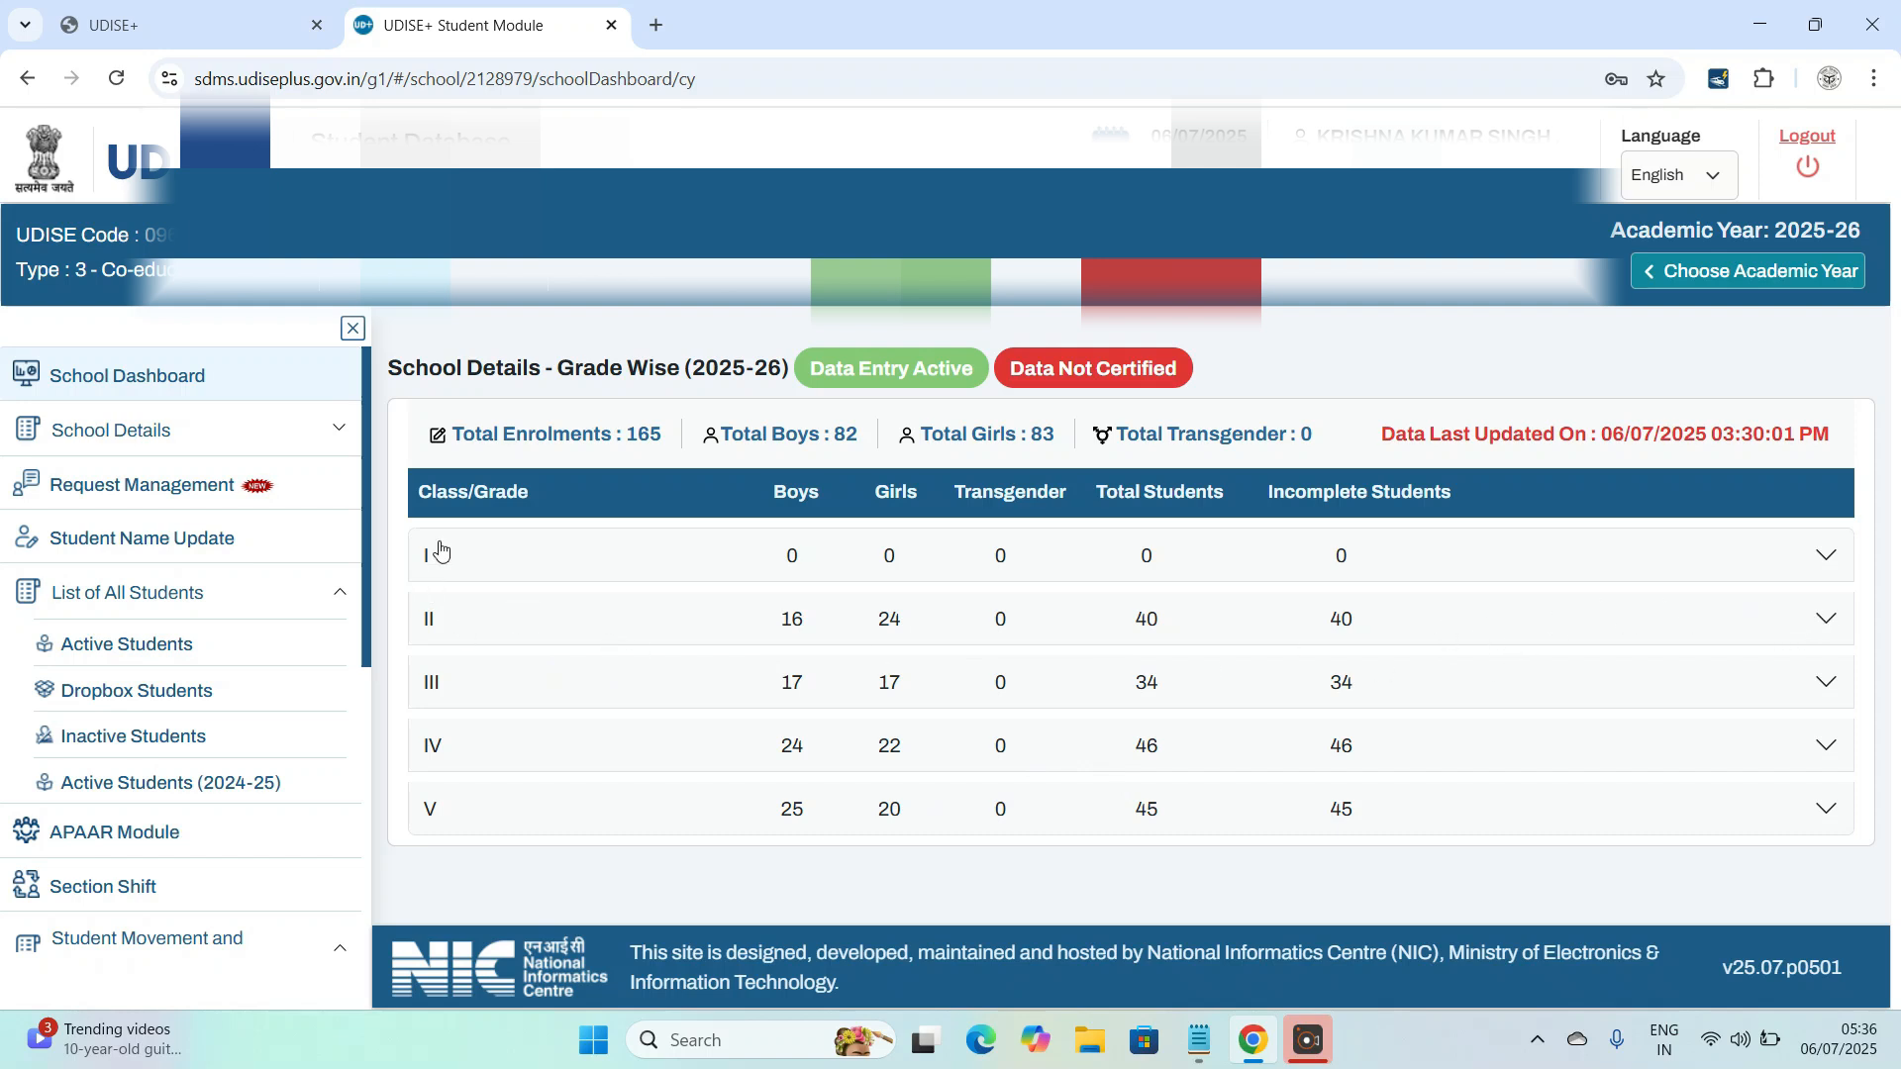
pyautogui.click(1822, 617)
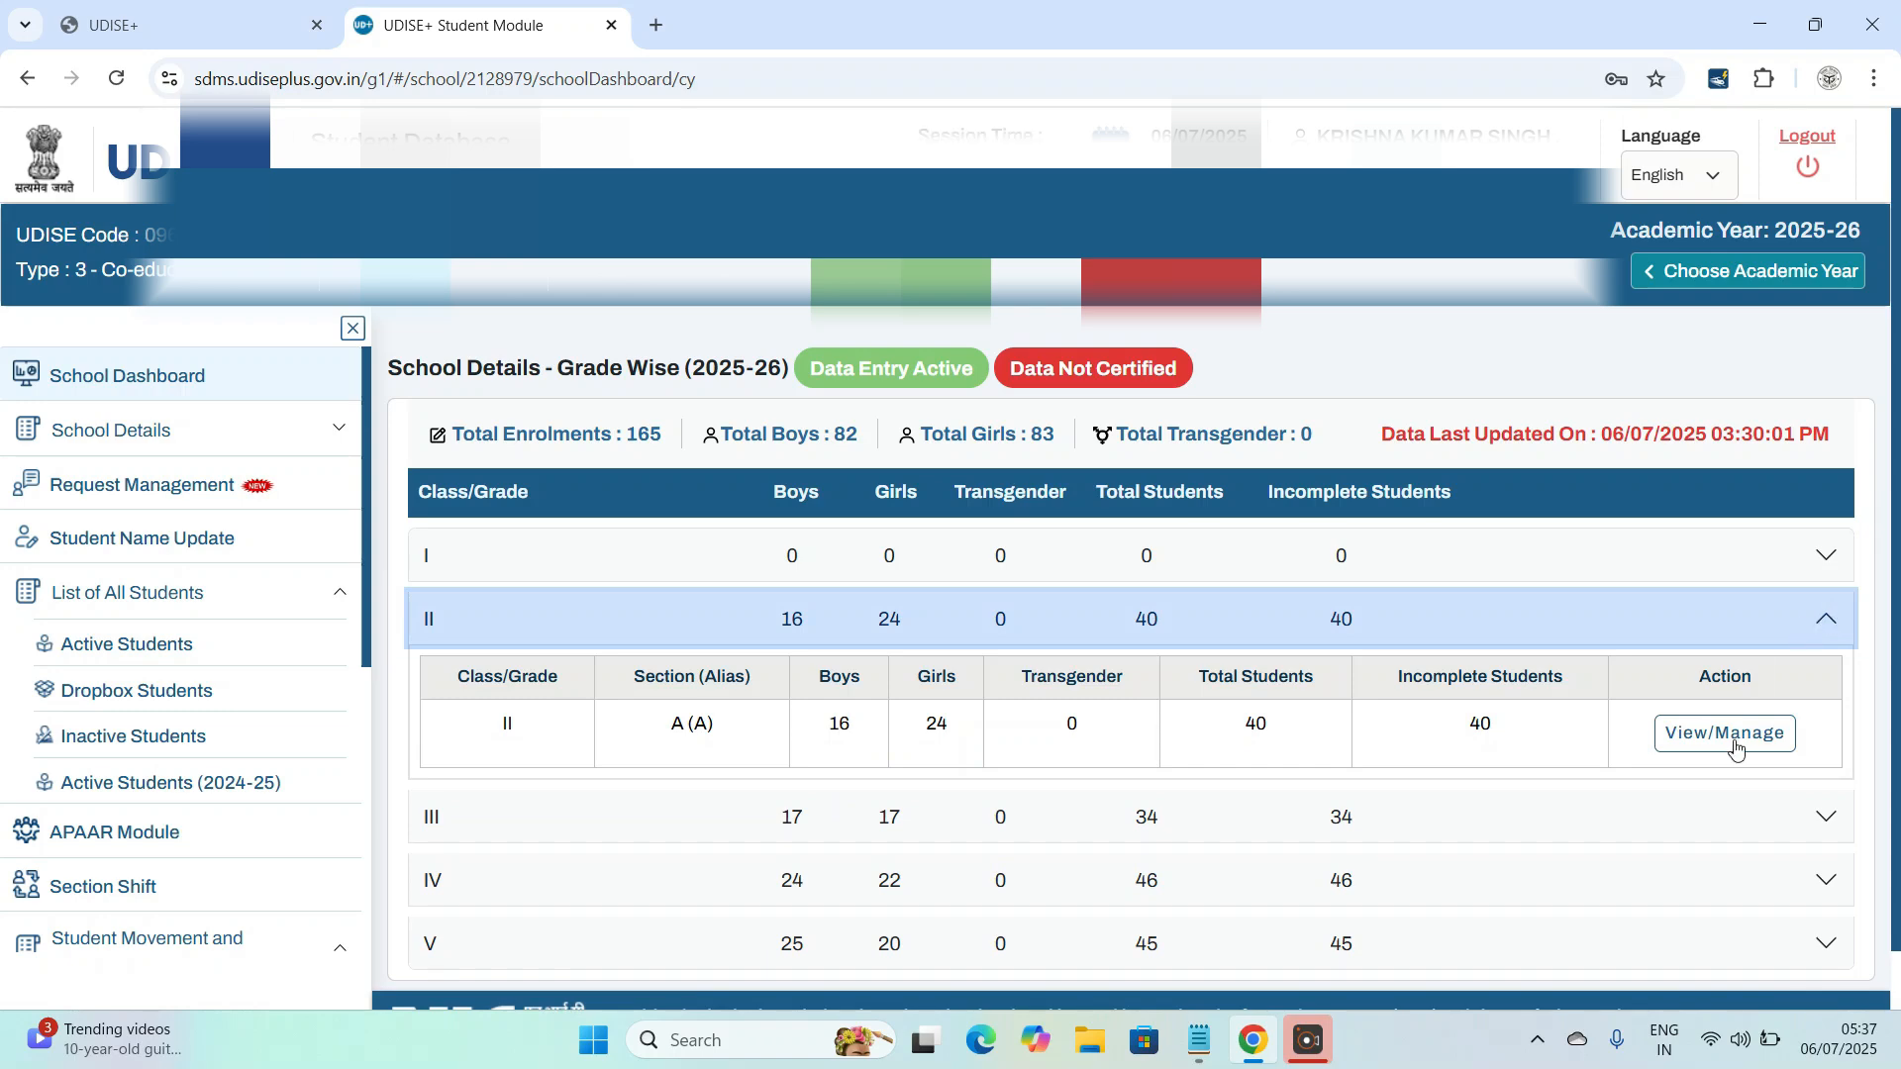
pyautogui.click(1683, 736)
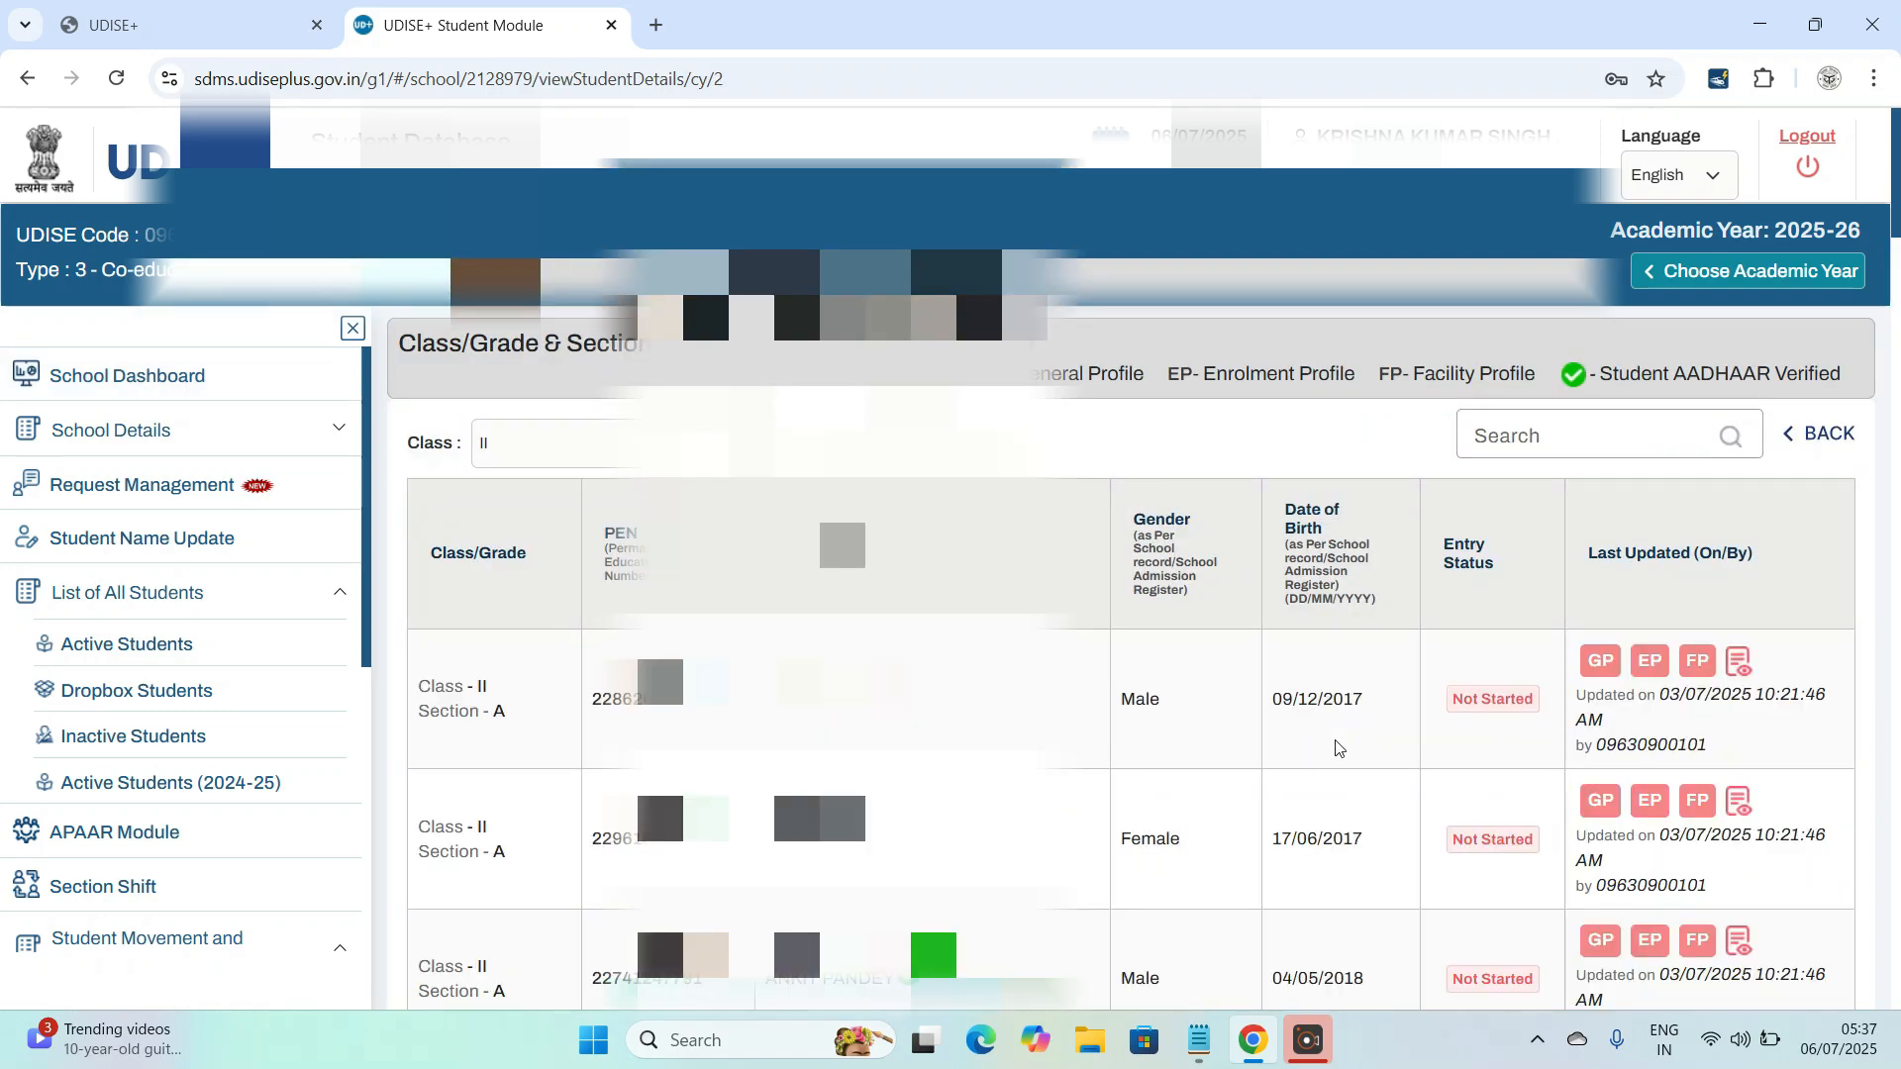
pyautogui.scroll(-15, 1337, 747)
pyautogui.scroll(-3, 1086, 668)
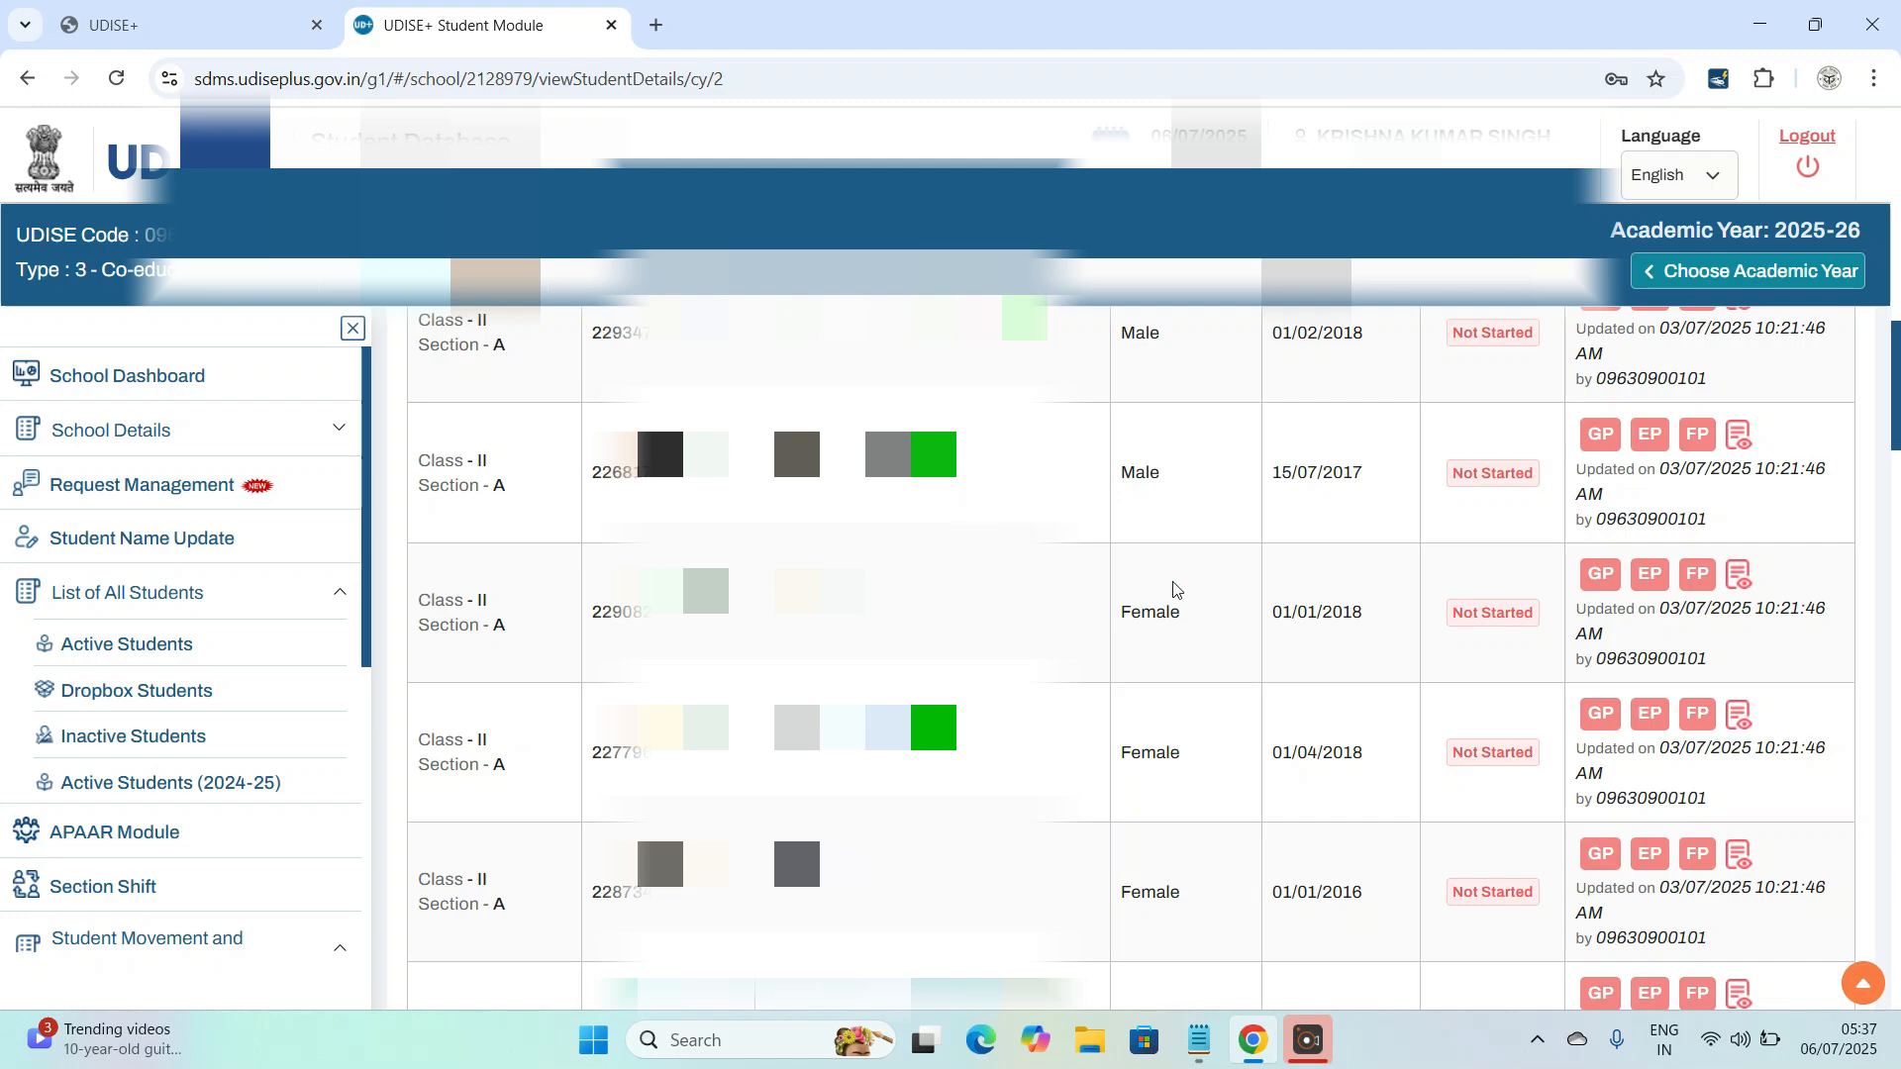
pyautogui.scroll(7, 1176, 590)
pyautogui.scroll(4, 1175, 590)
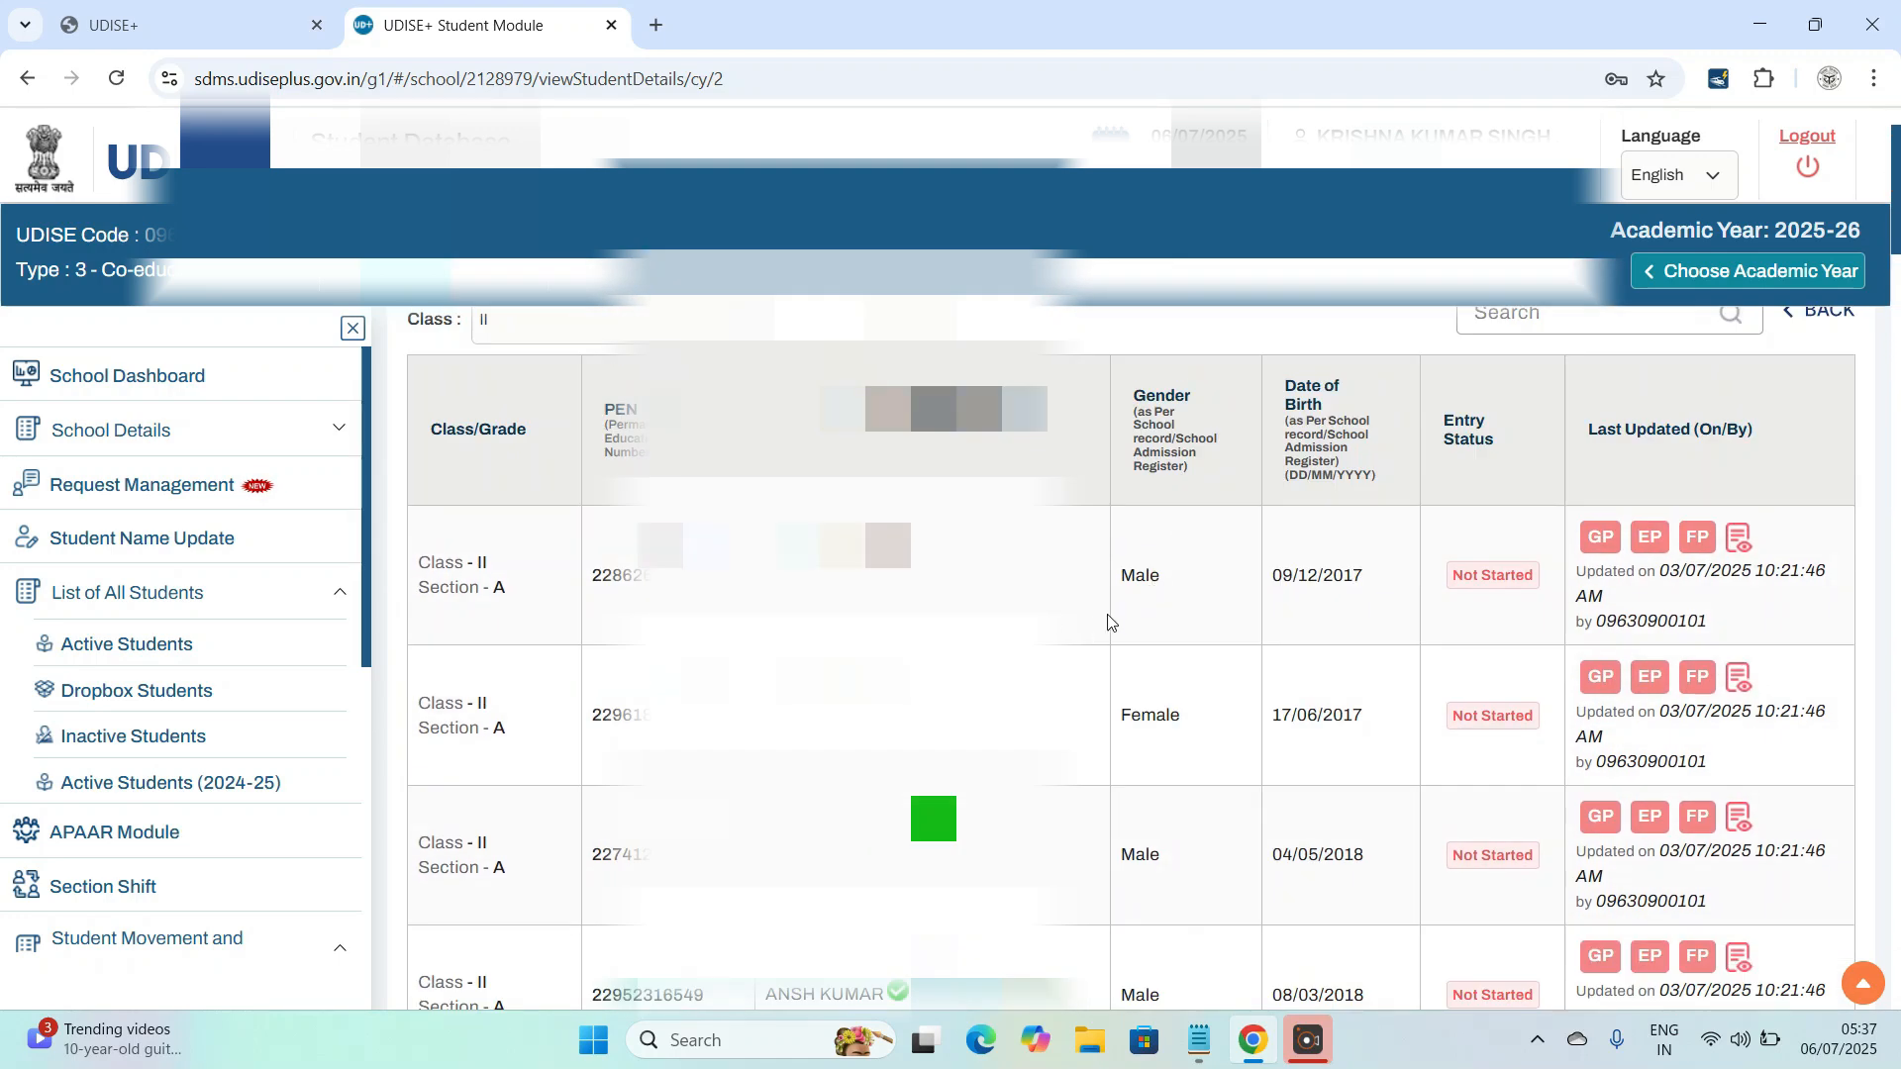
pyautogui.scroll(1, 1109, 633)
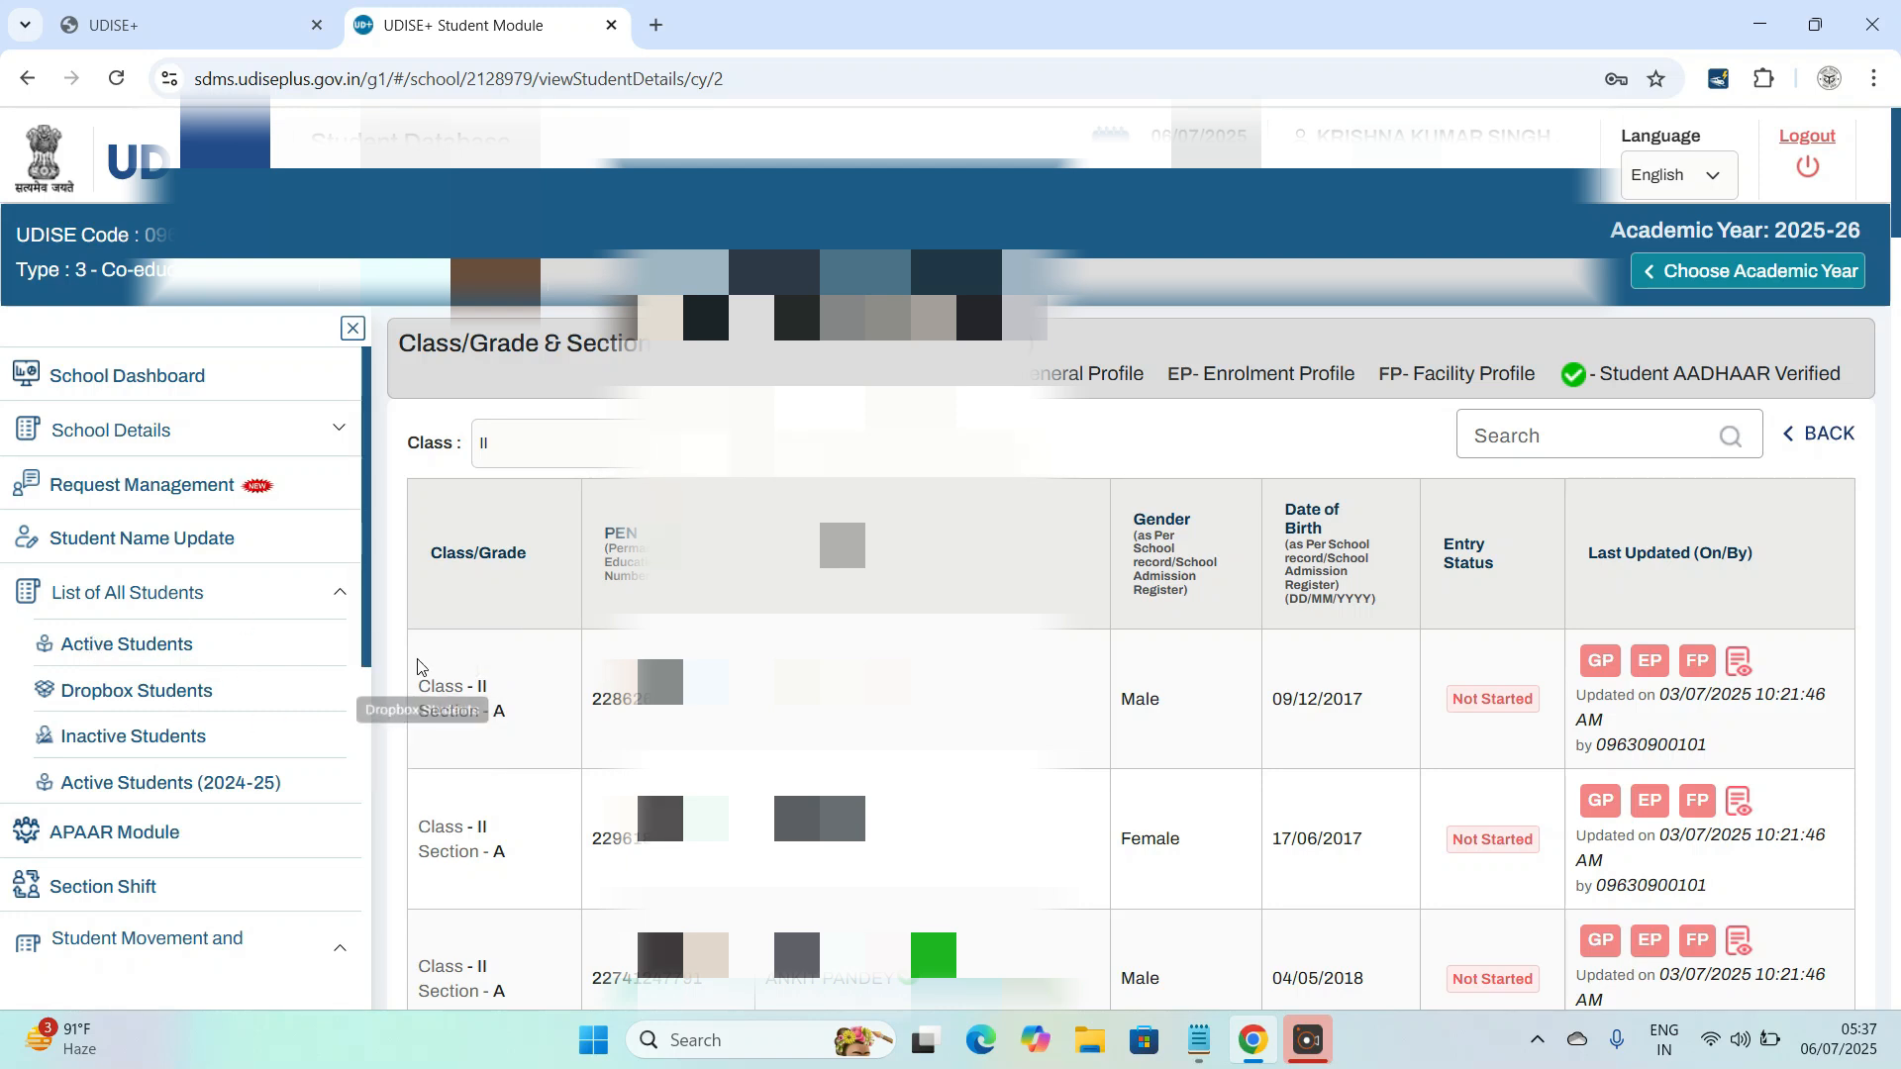
pyautogui.scroll(-1, 395, 614)
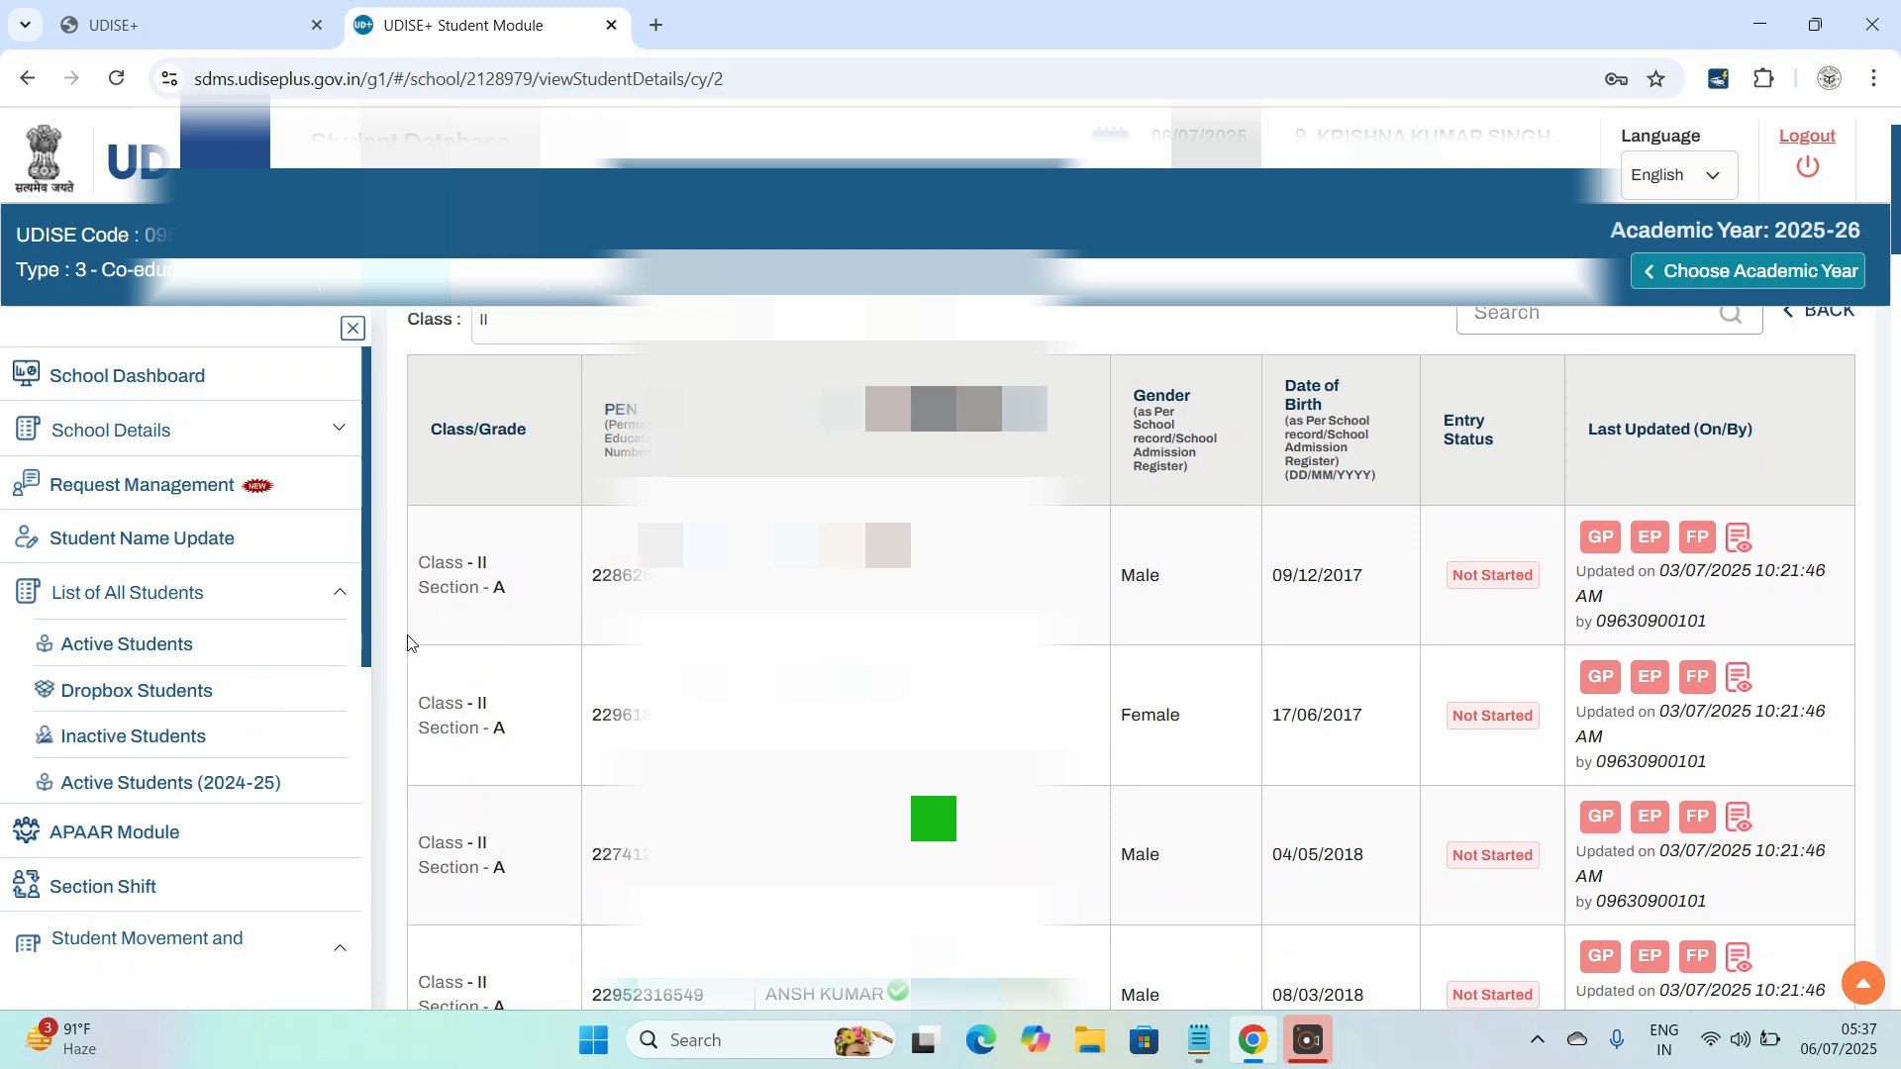
pyautogui.scroll(-1, 198, 693)
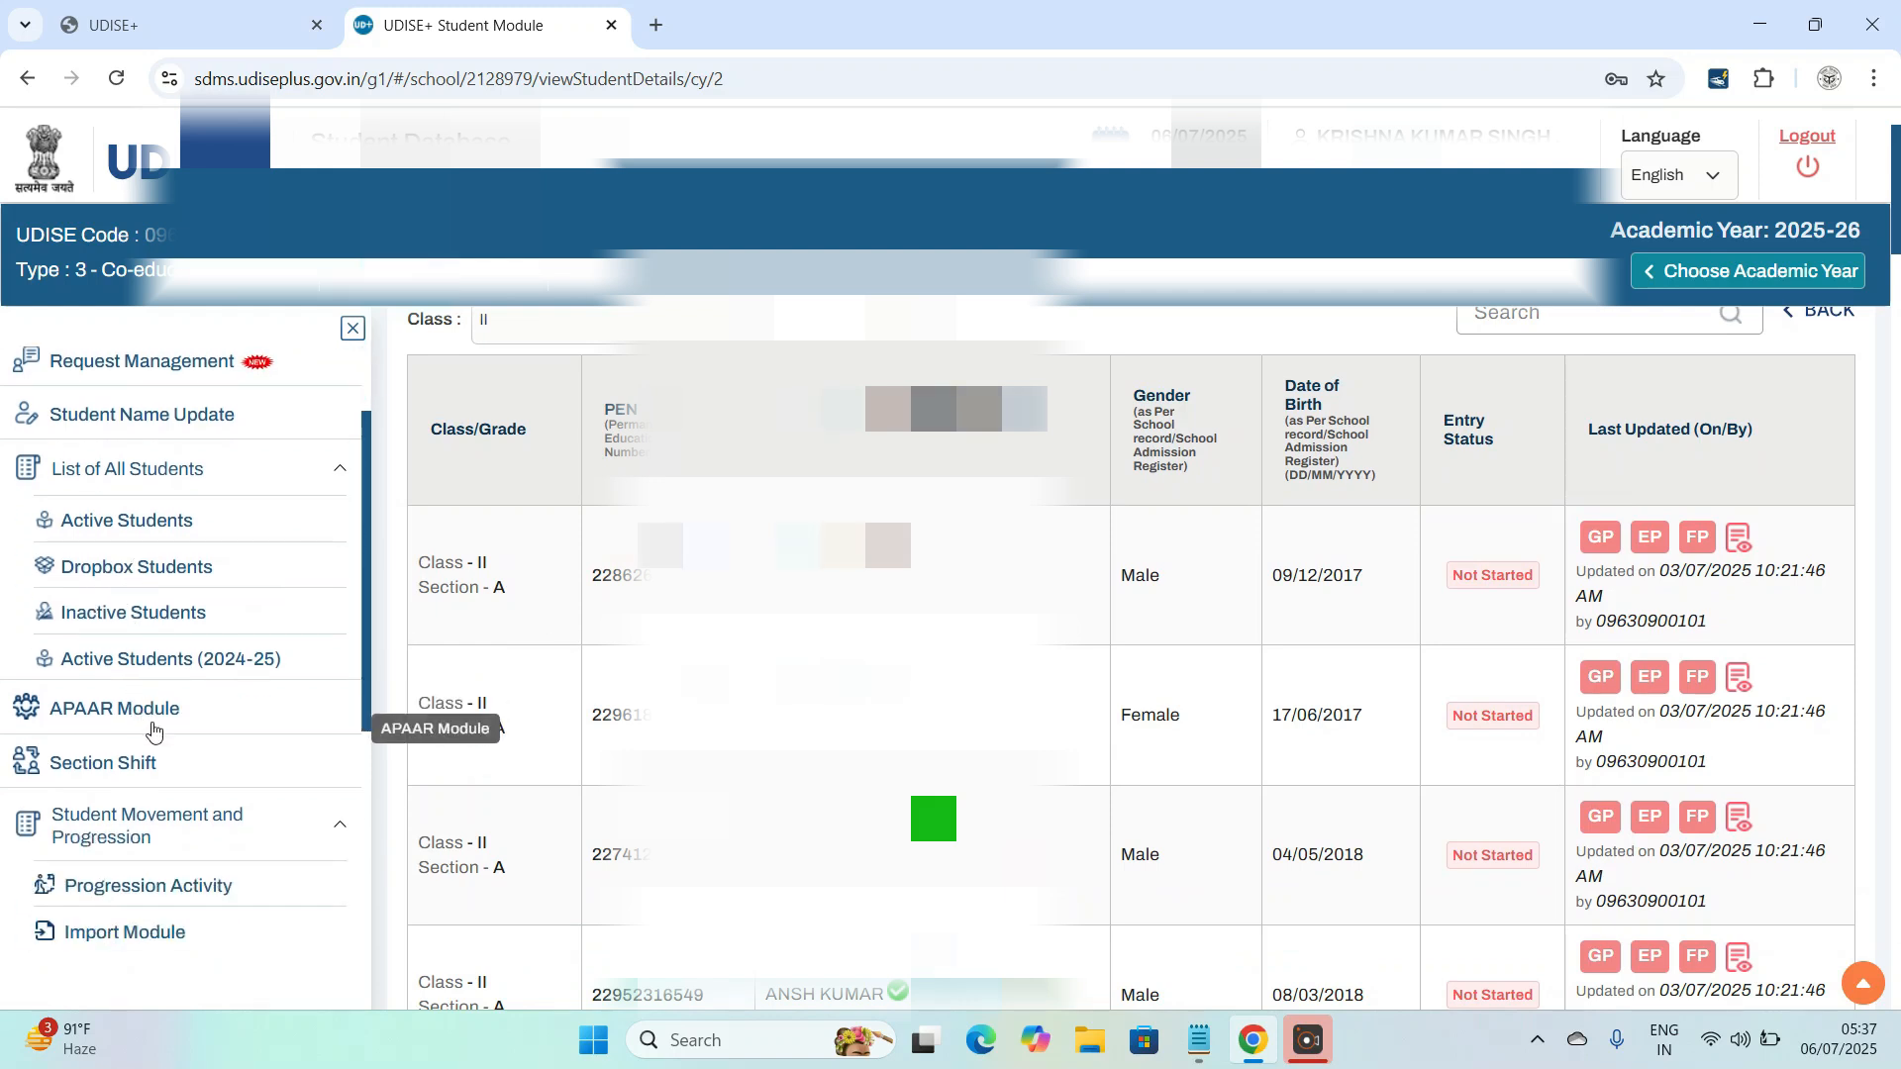
pyautogui.scroll(-1, 156, 661)
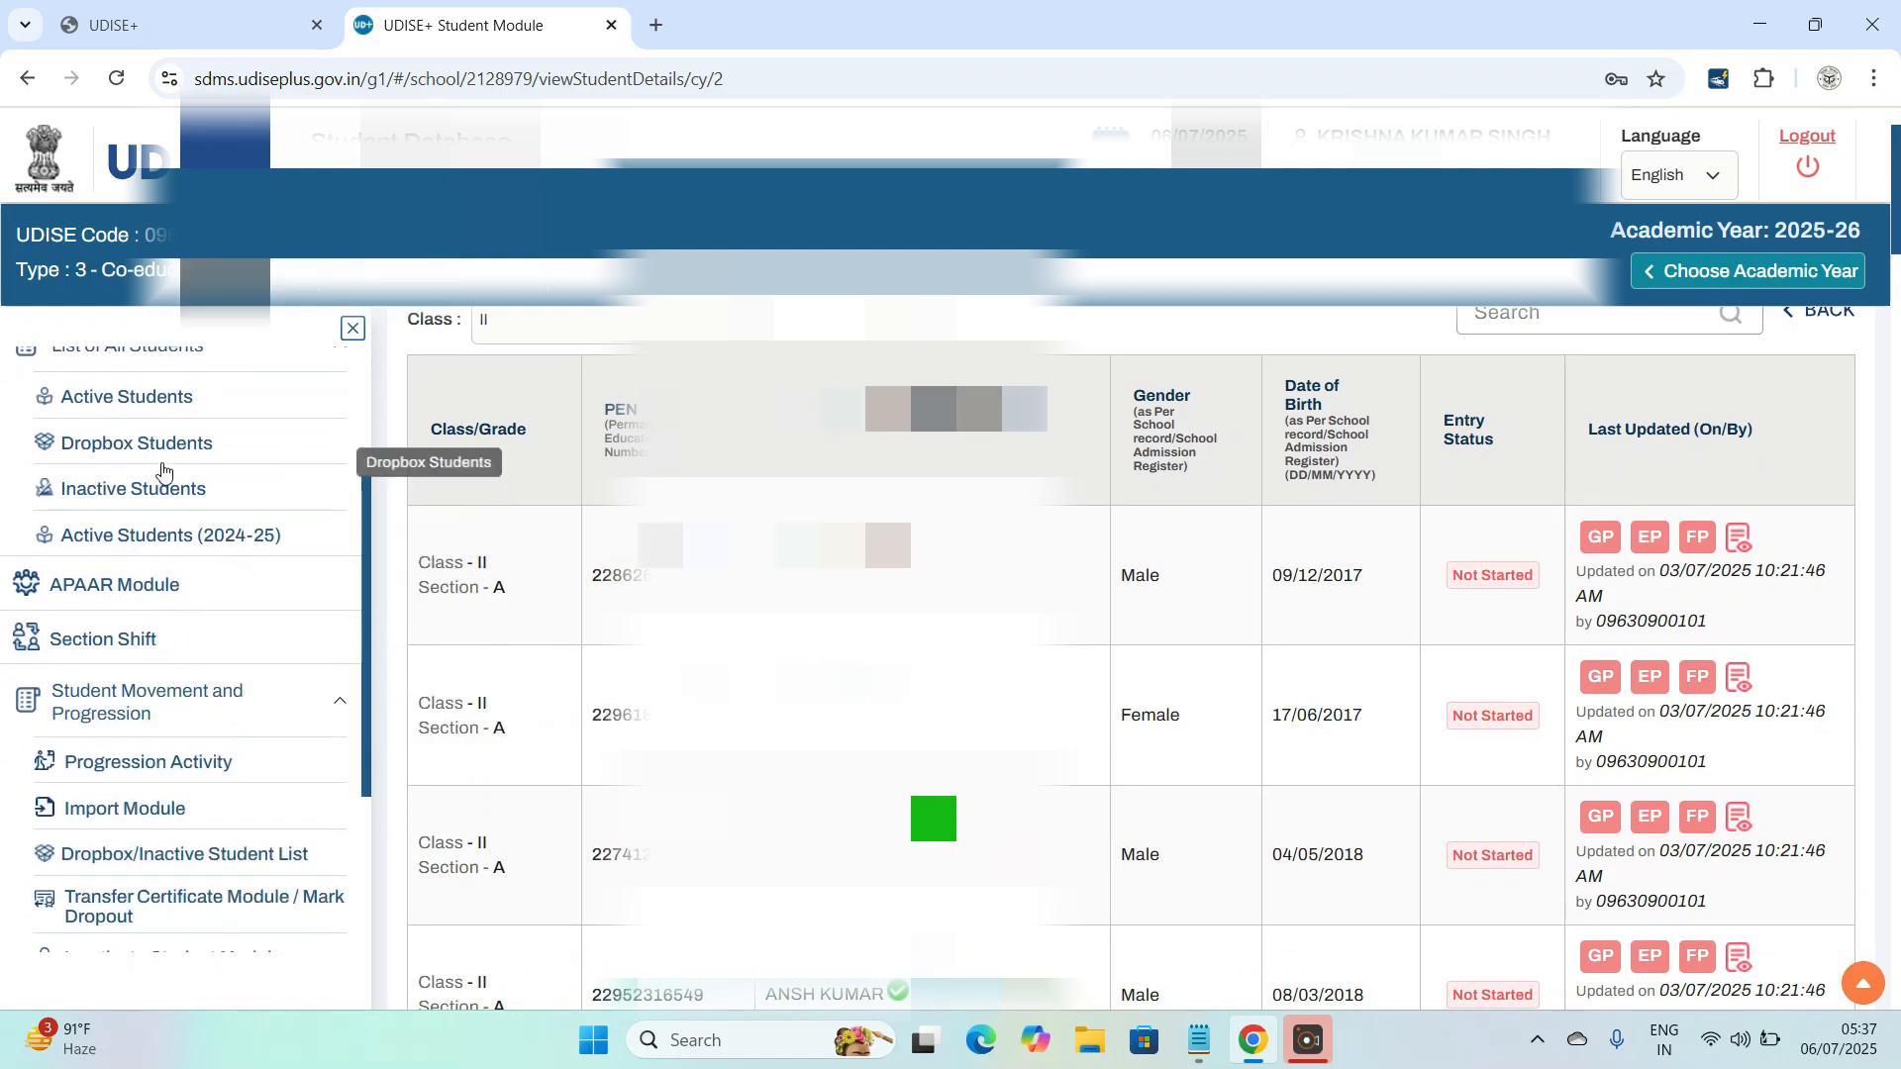
pyautogui.scroll(1, 148, 485)
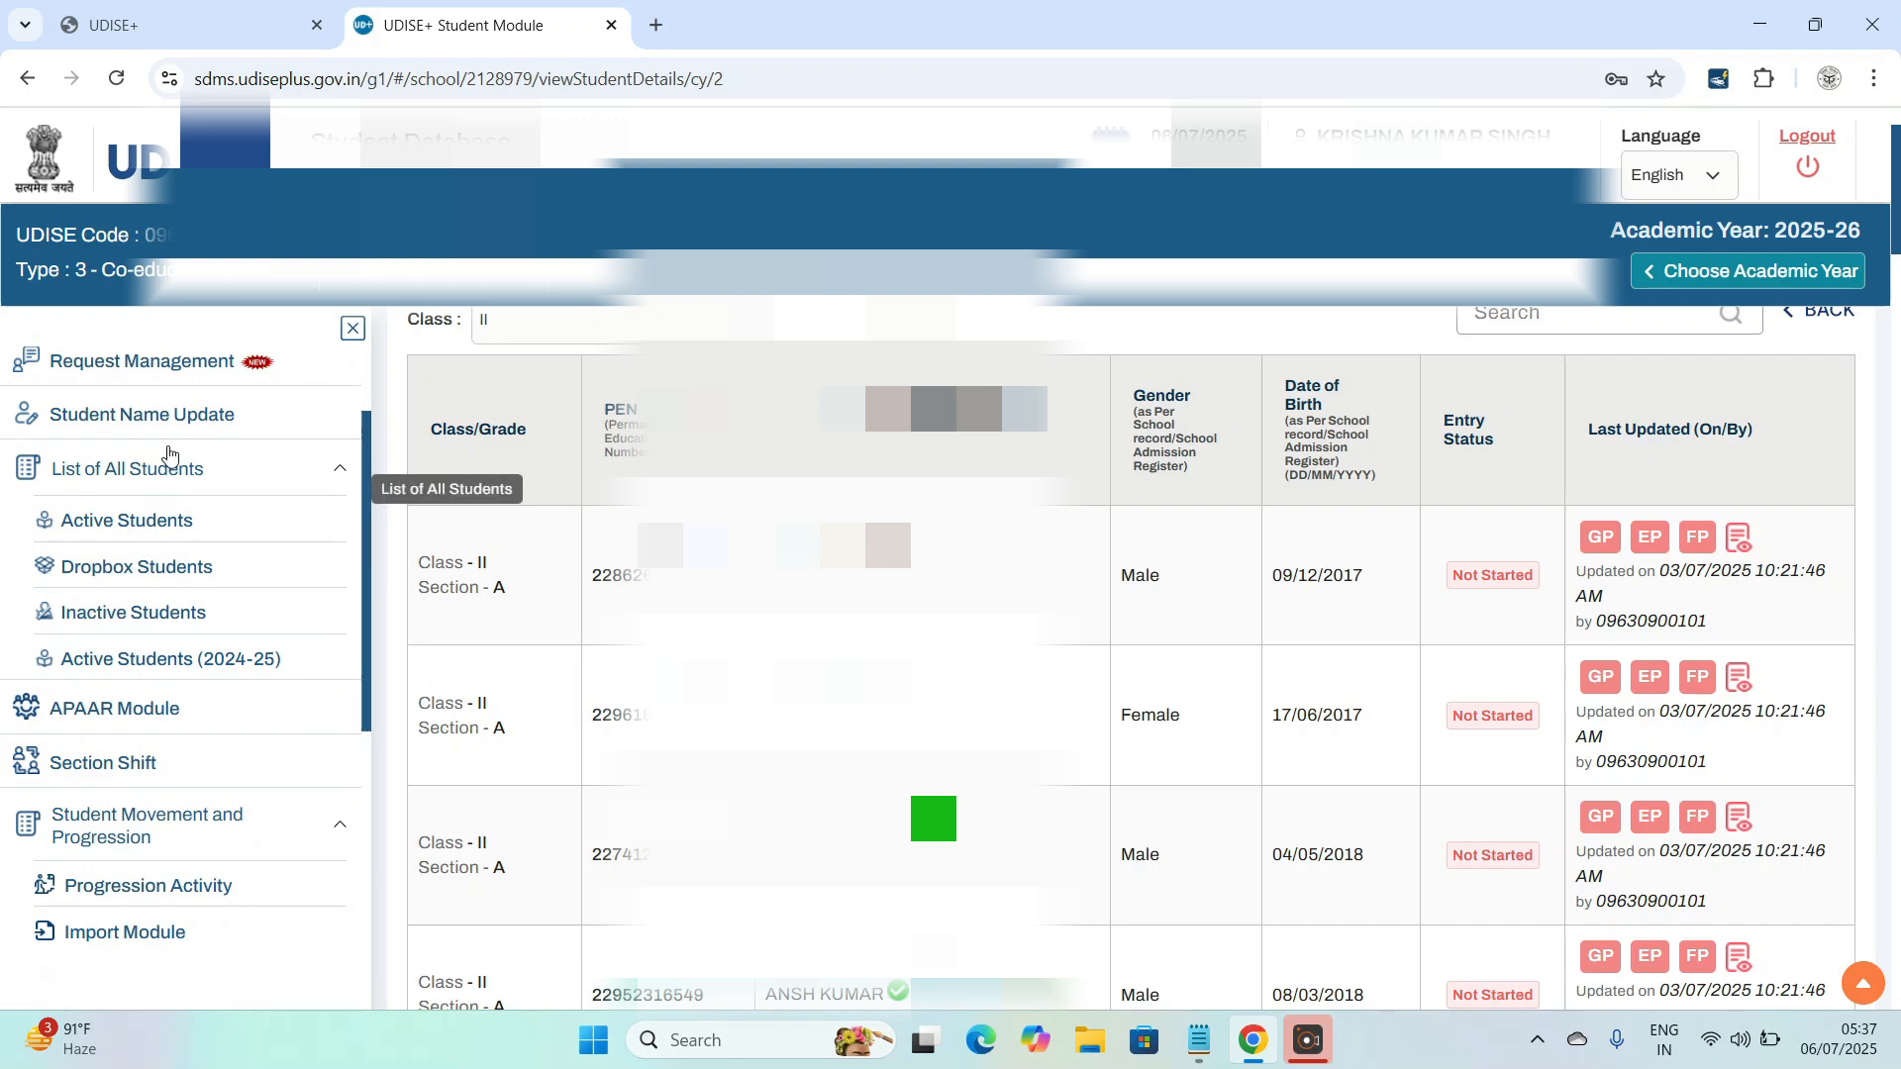
pyautogui.scroll(-2, 166, 594)
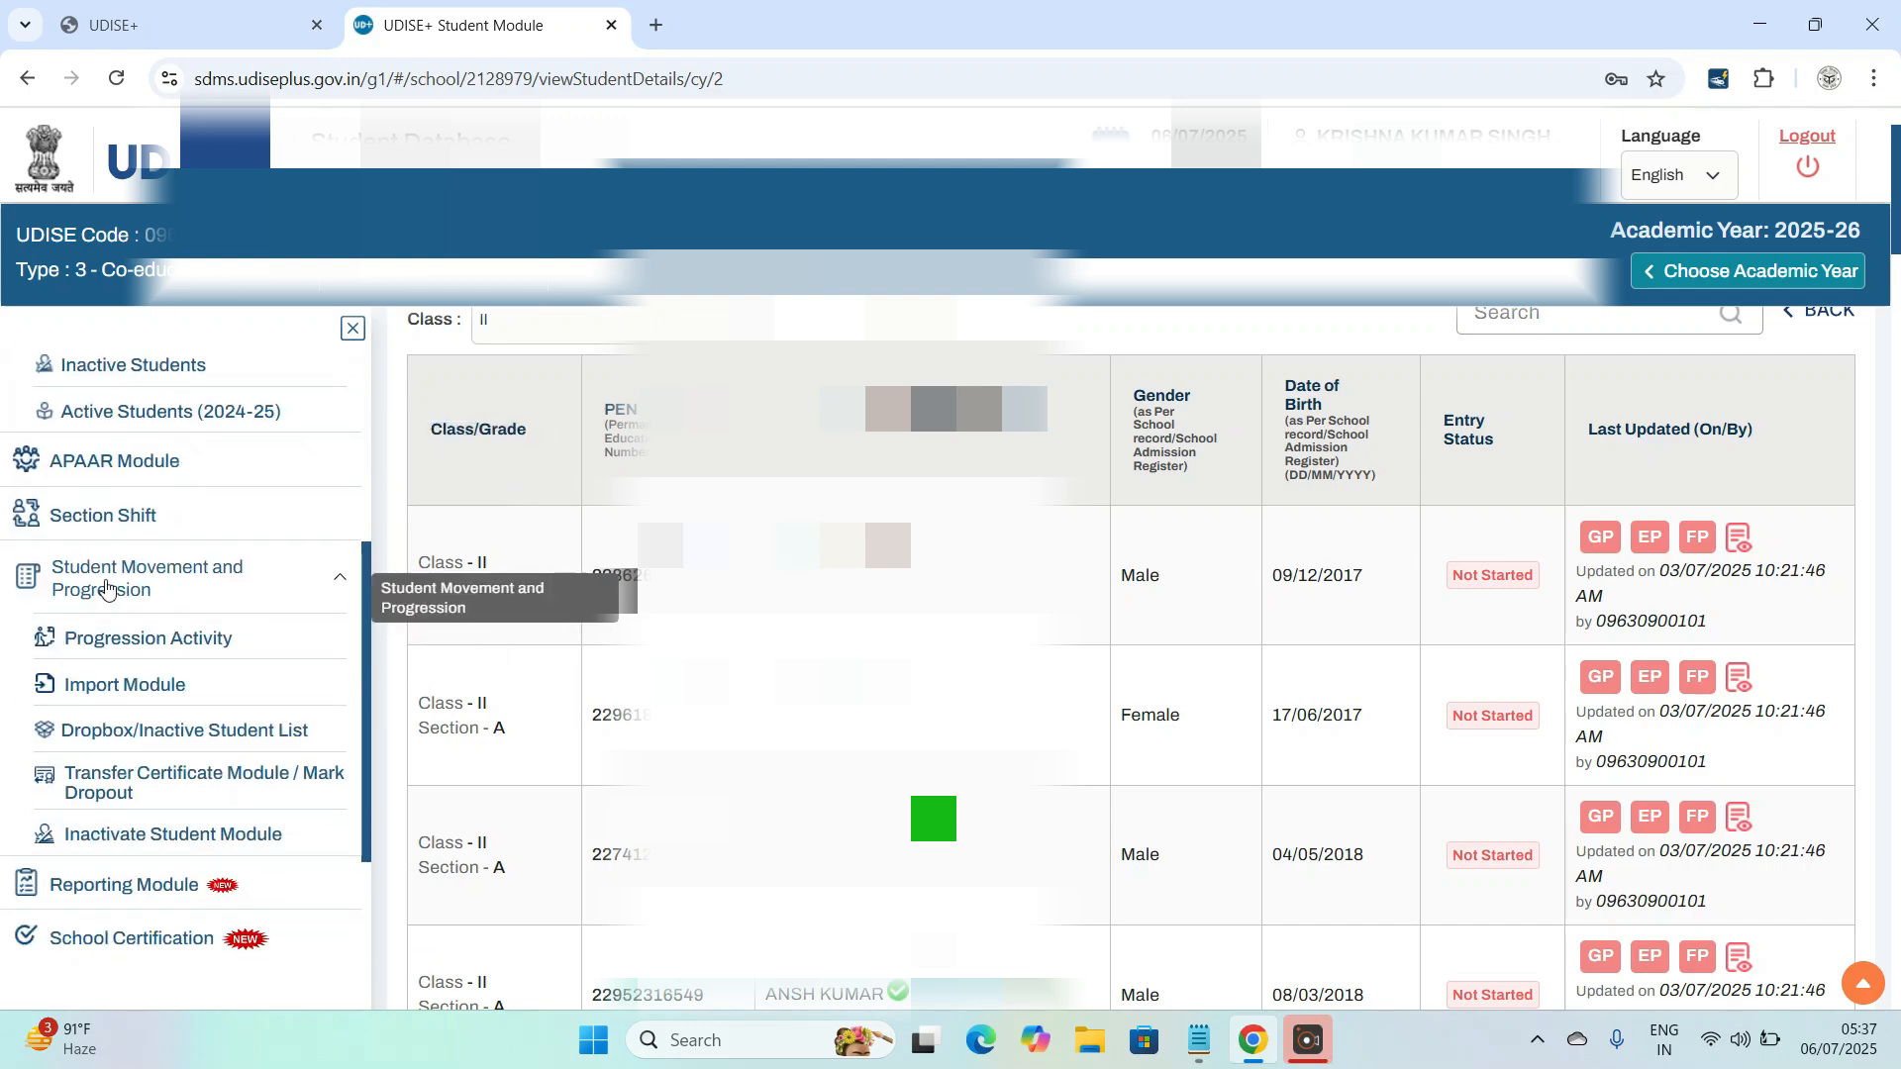
# Step: Start an Import Outside State from the Import Module and open the Get PEN & DOB lookup
pyautogui.click(128, 691)
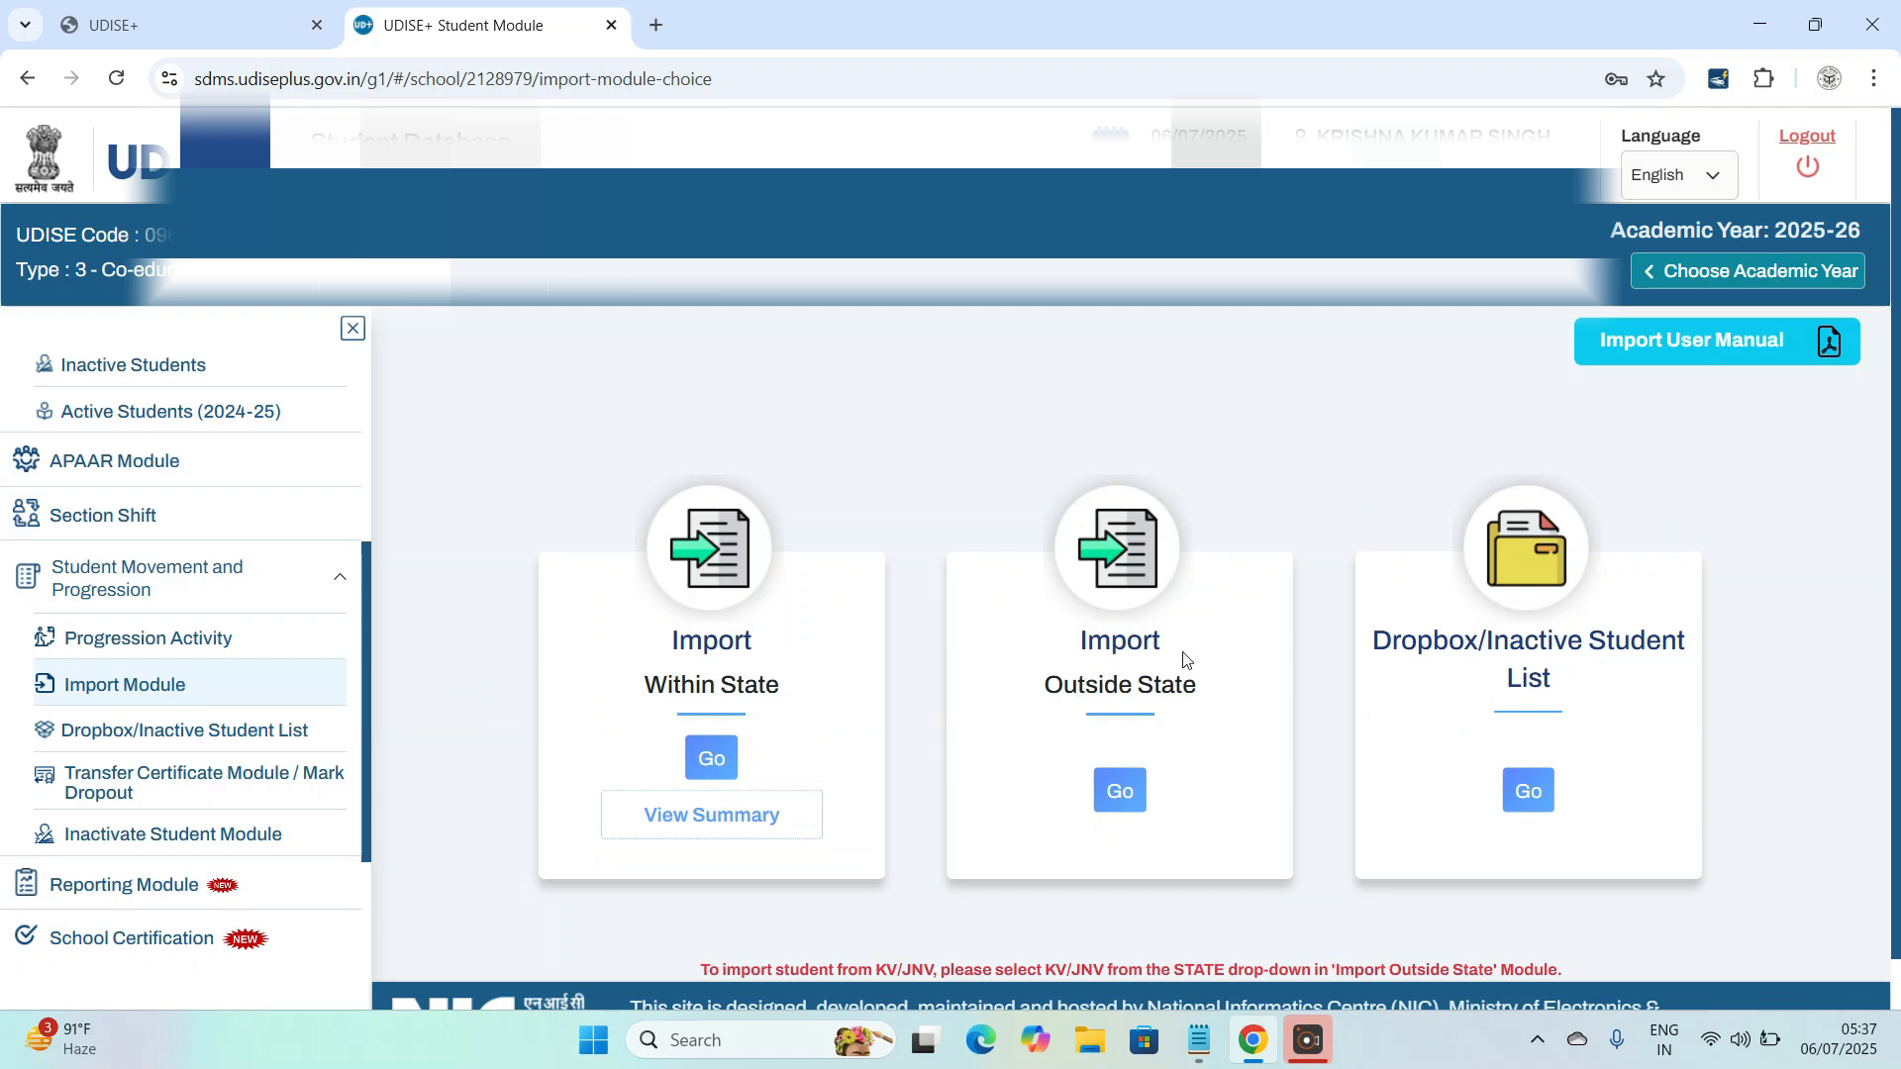
pyautogui.click(1120, 791)
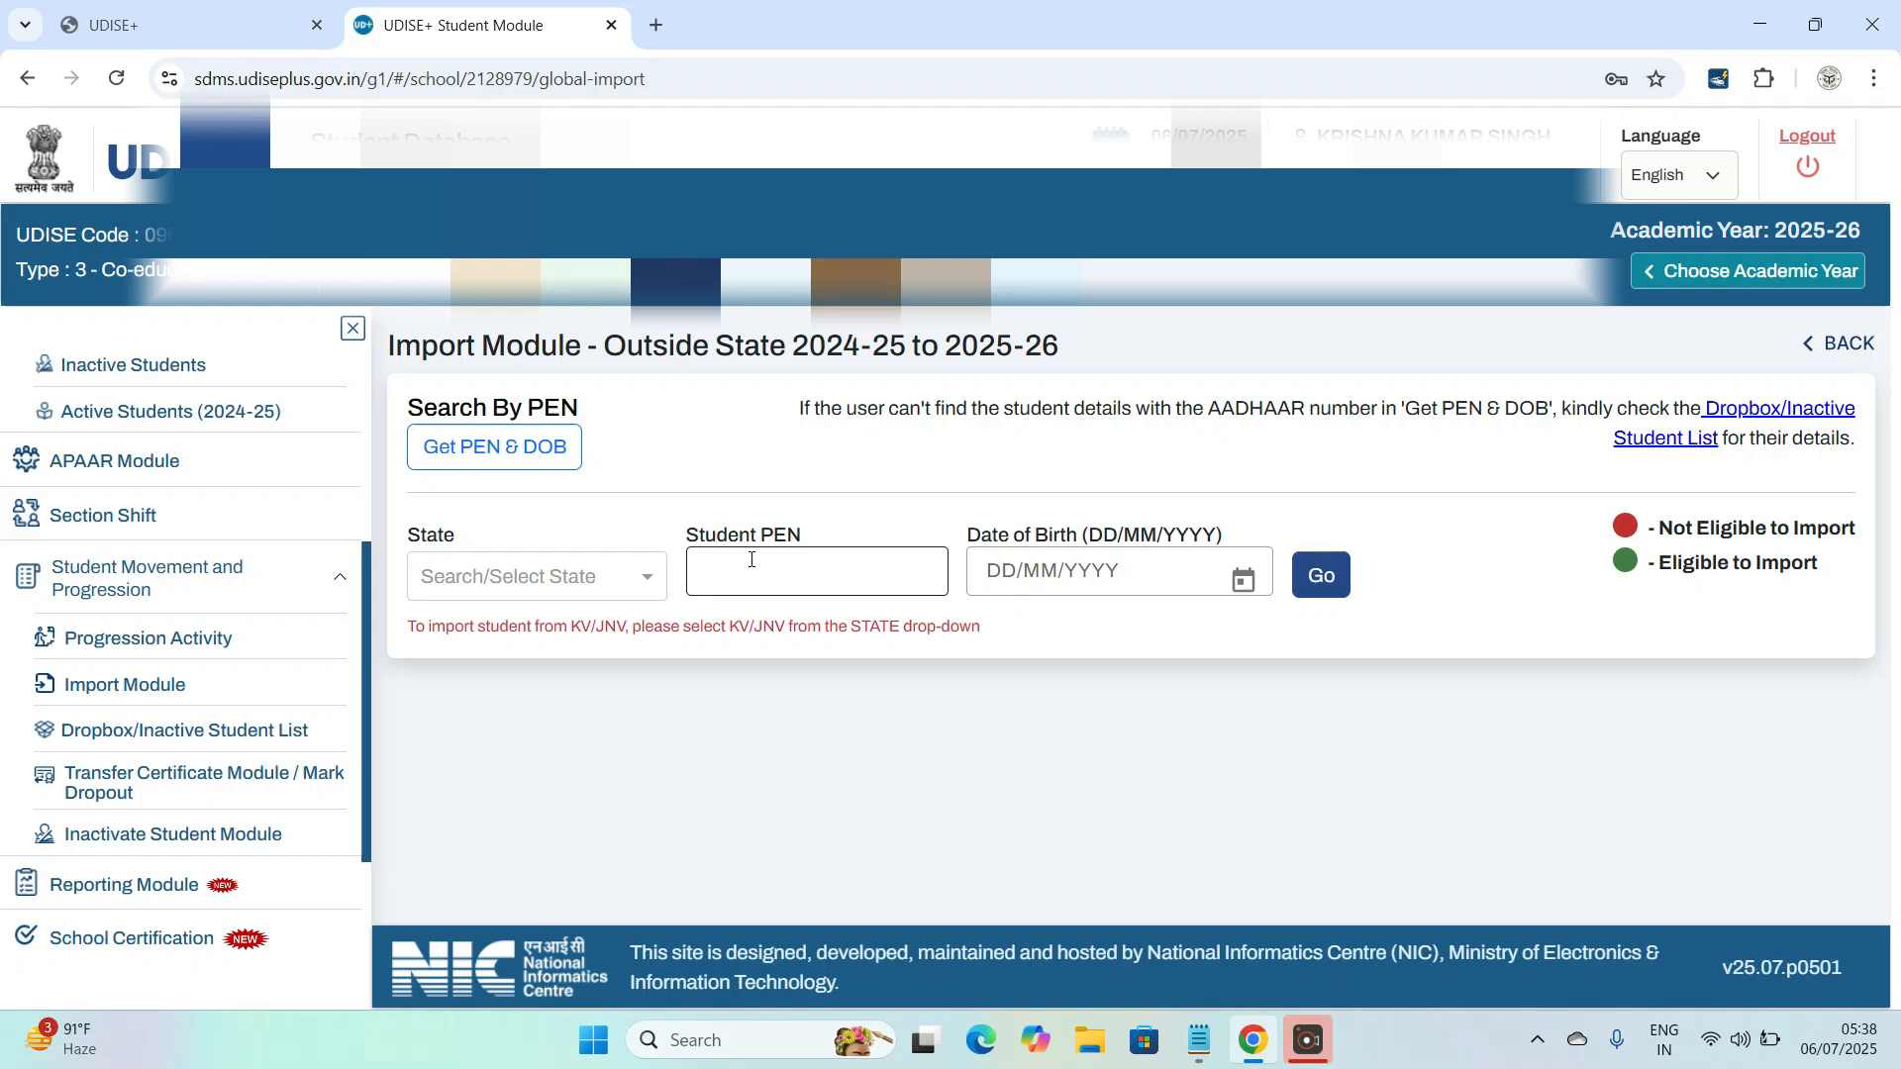
pyautogui.click(494, 457)
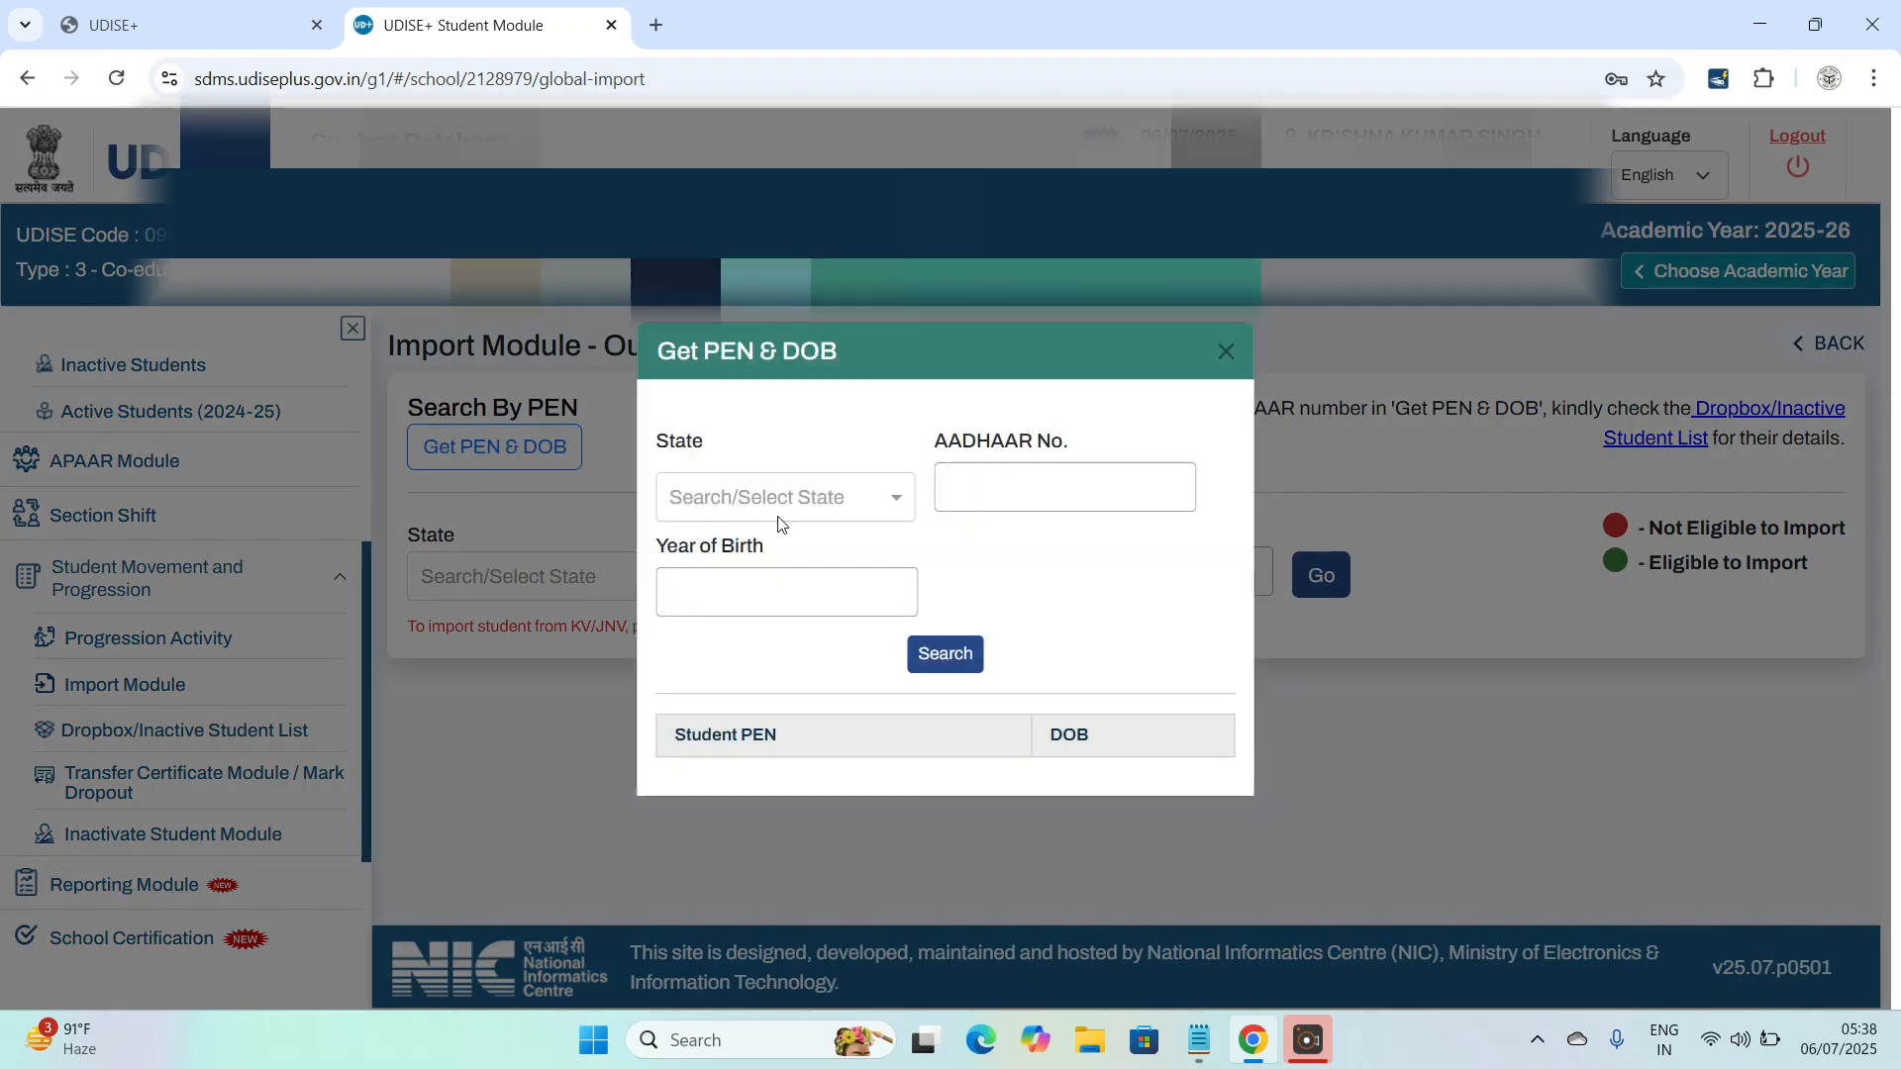
# Step: Try the lookup's State list, AADHAAR and Year of Birth fields, then close it
pyautogui.click(837, 506)
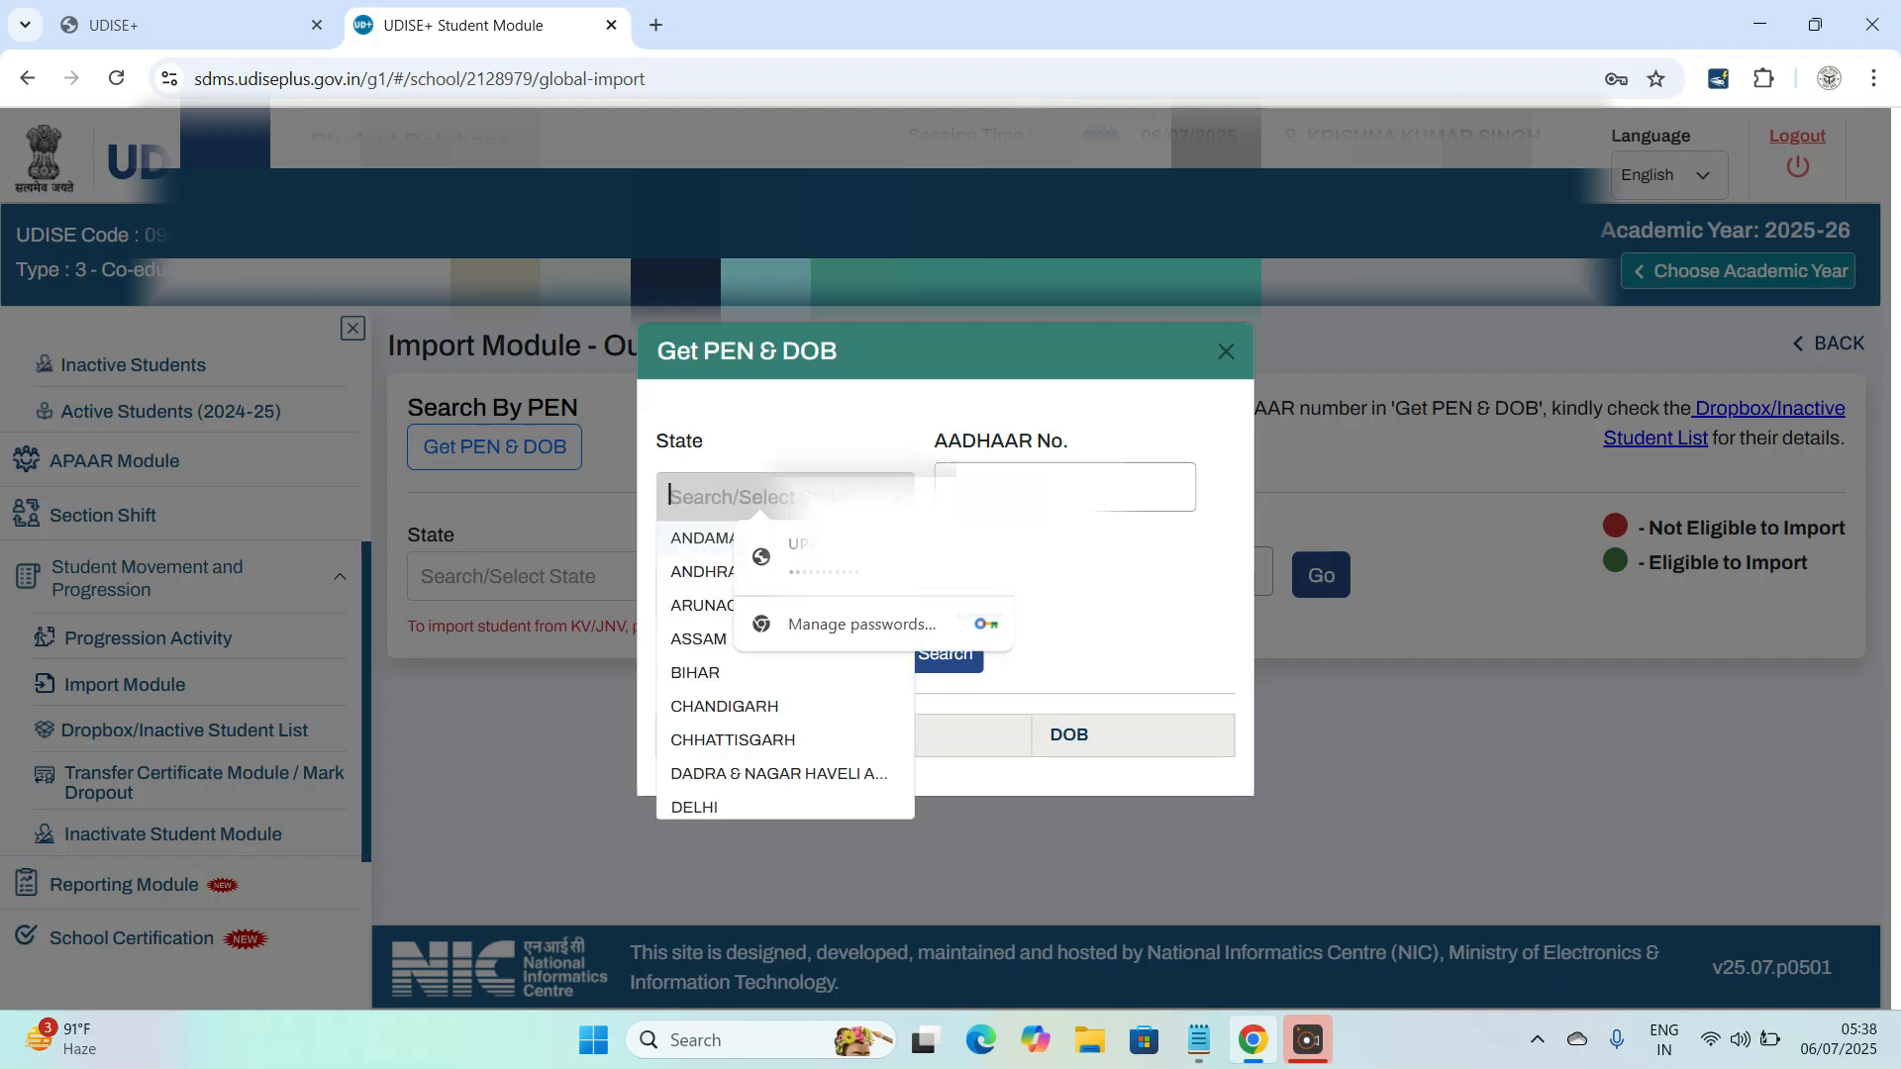
pyautogui.click(1178, 556)
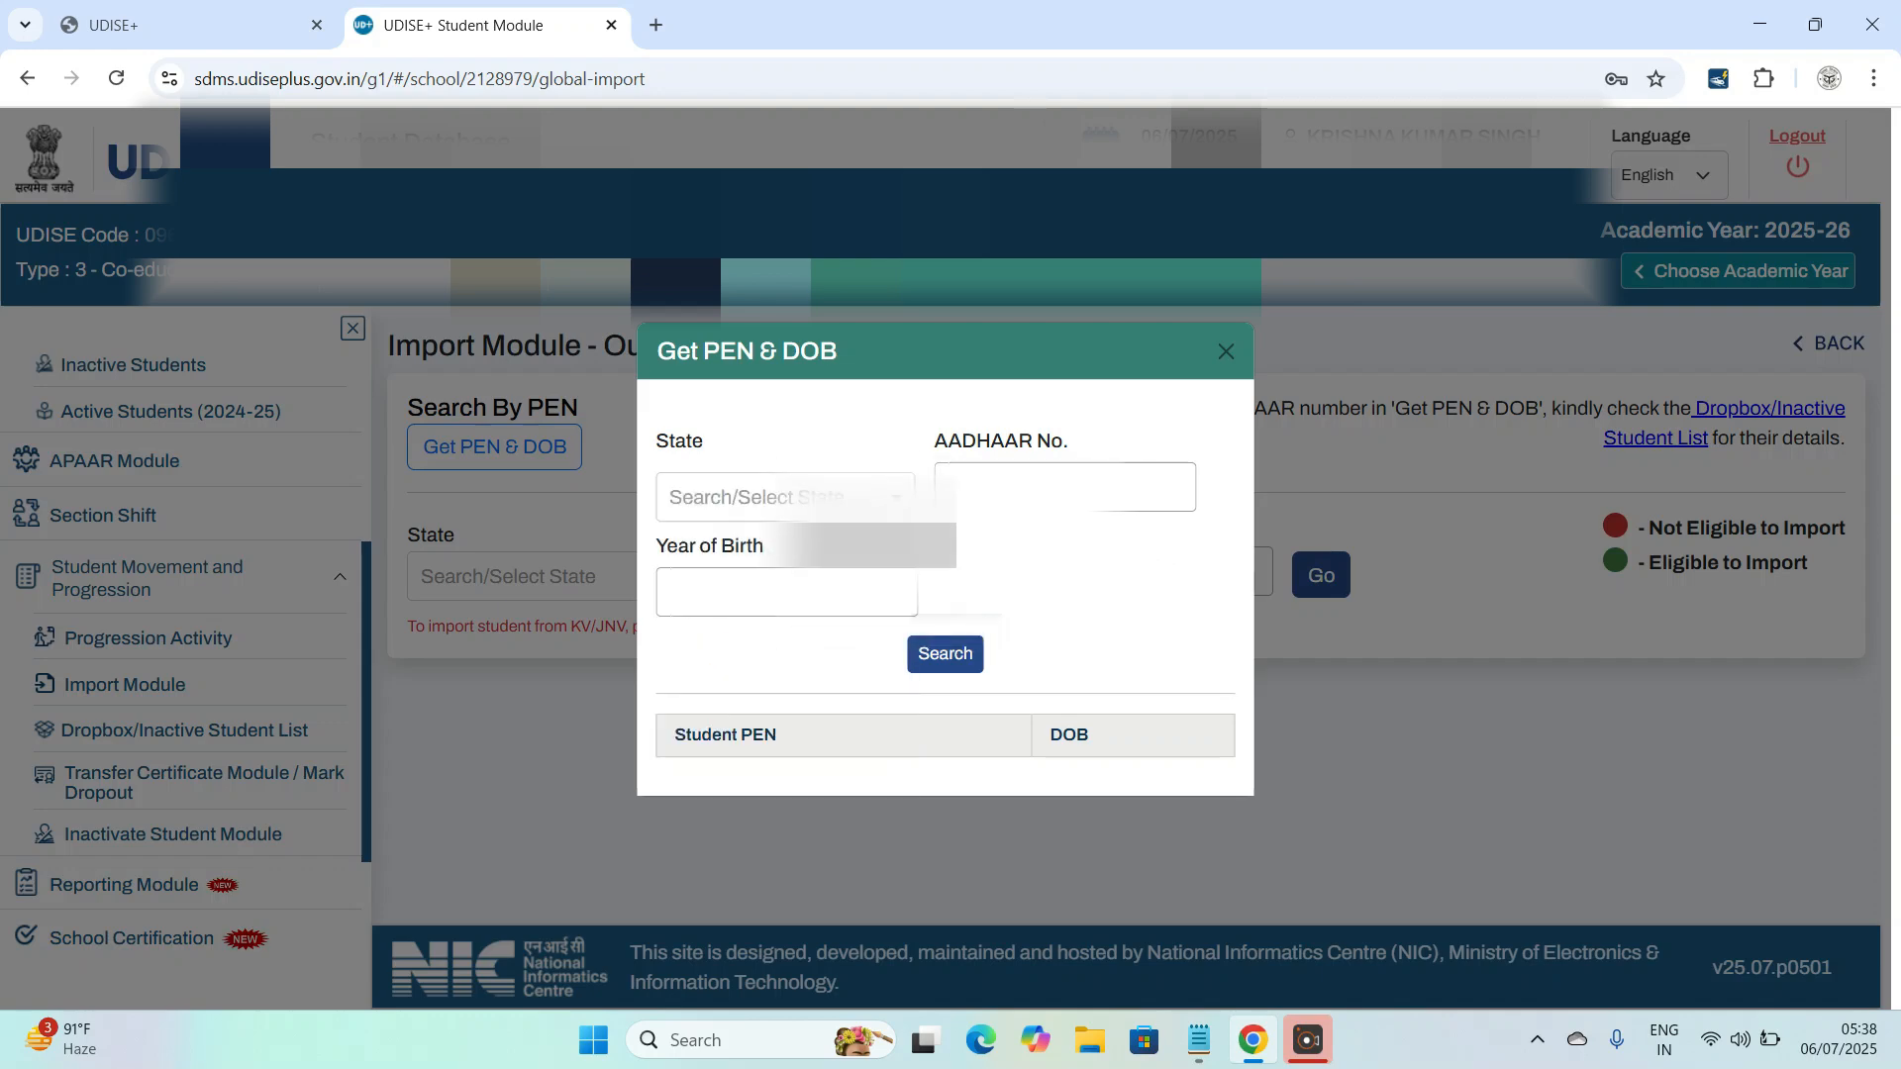
pyautogui.click(1006, 487)
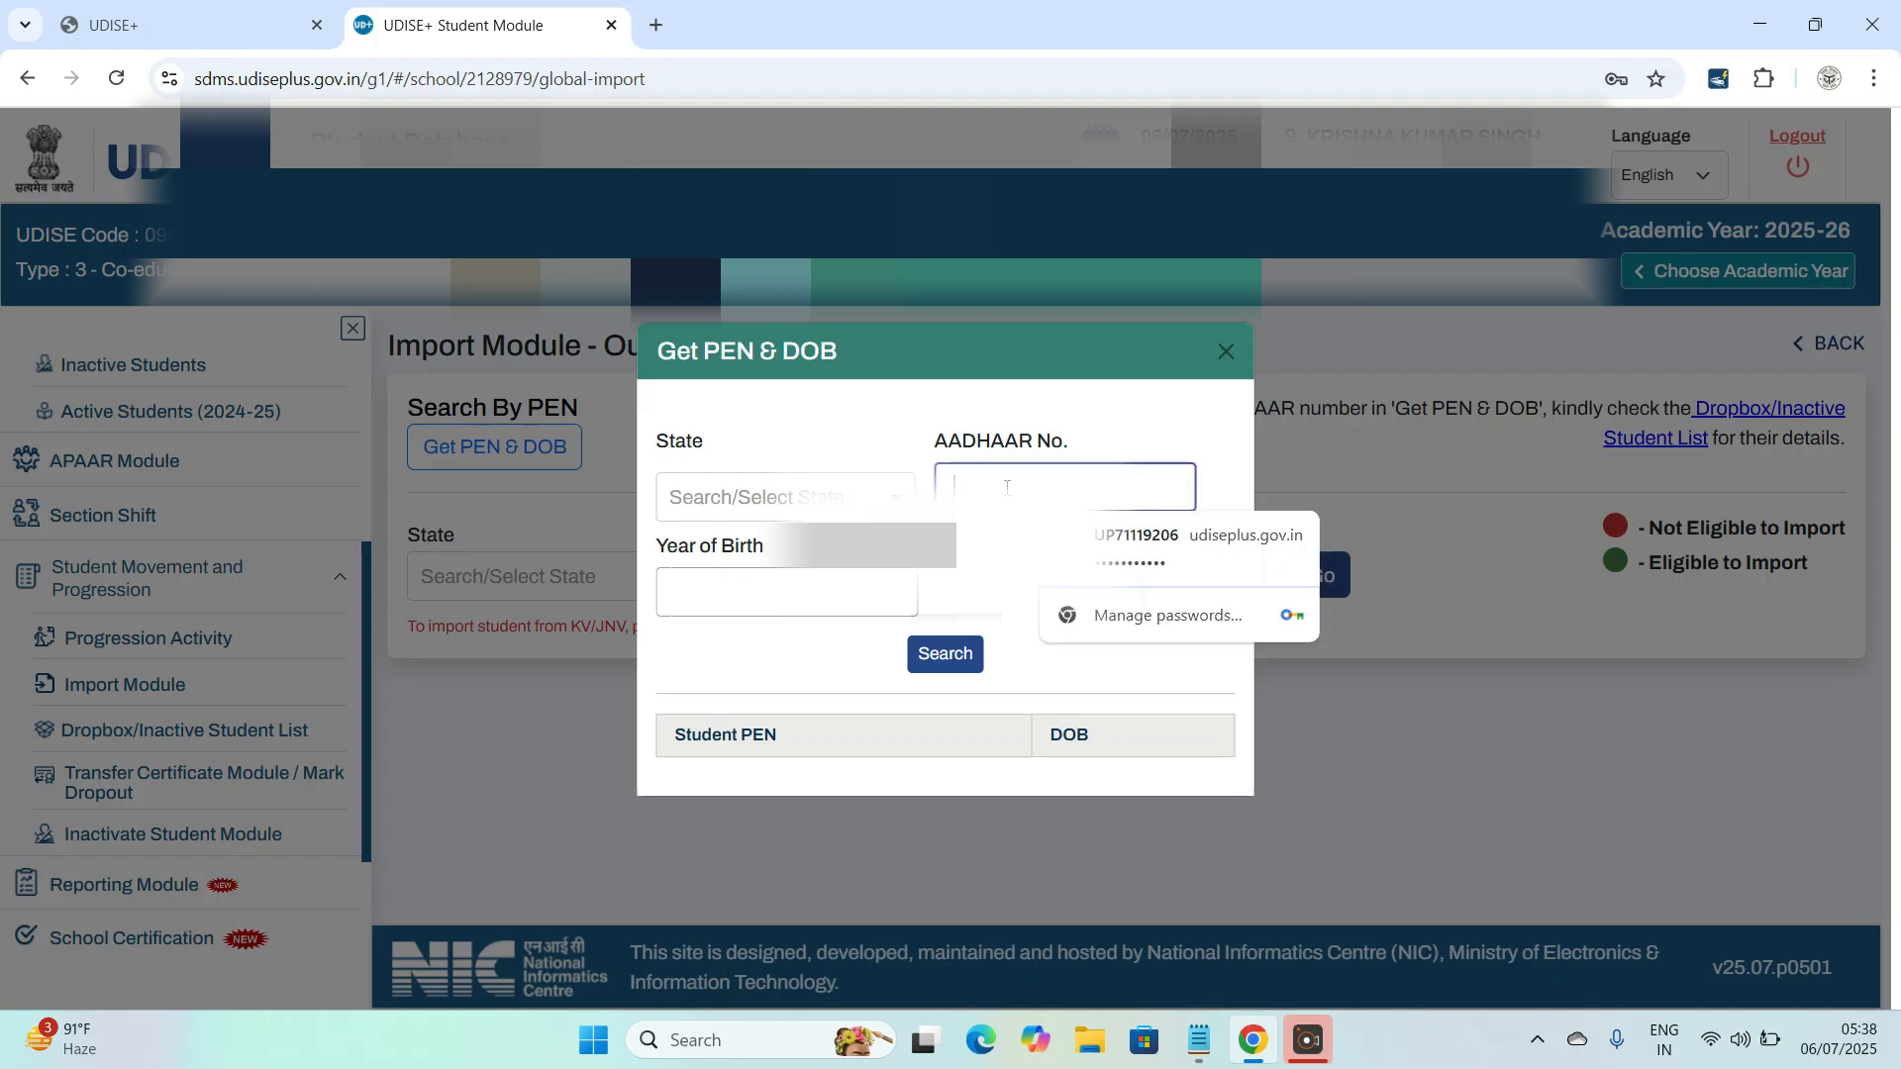
pyautogui.click(751, 612)
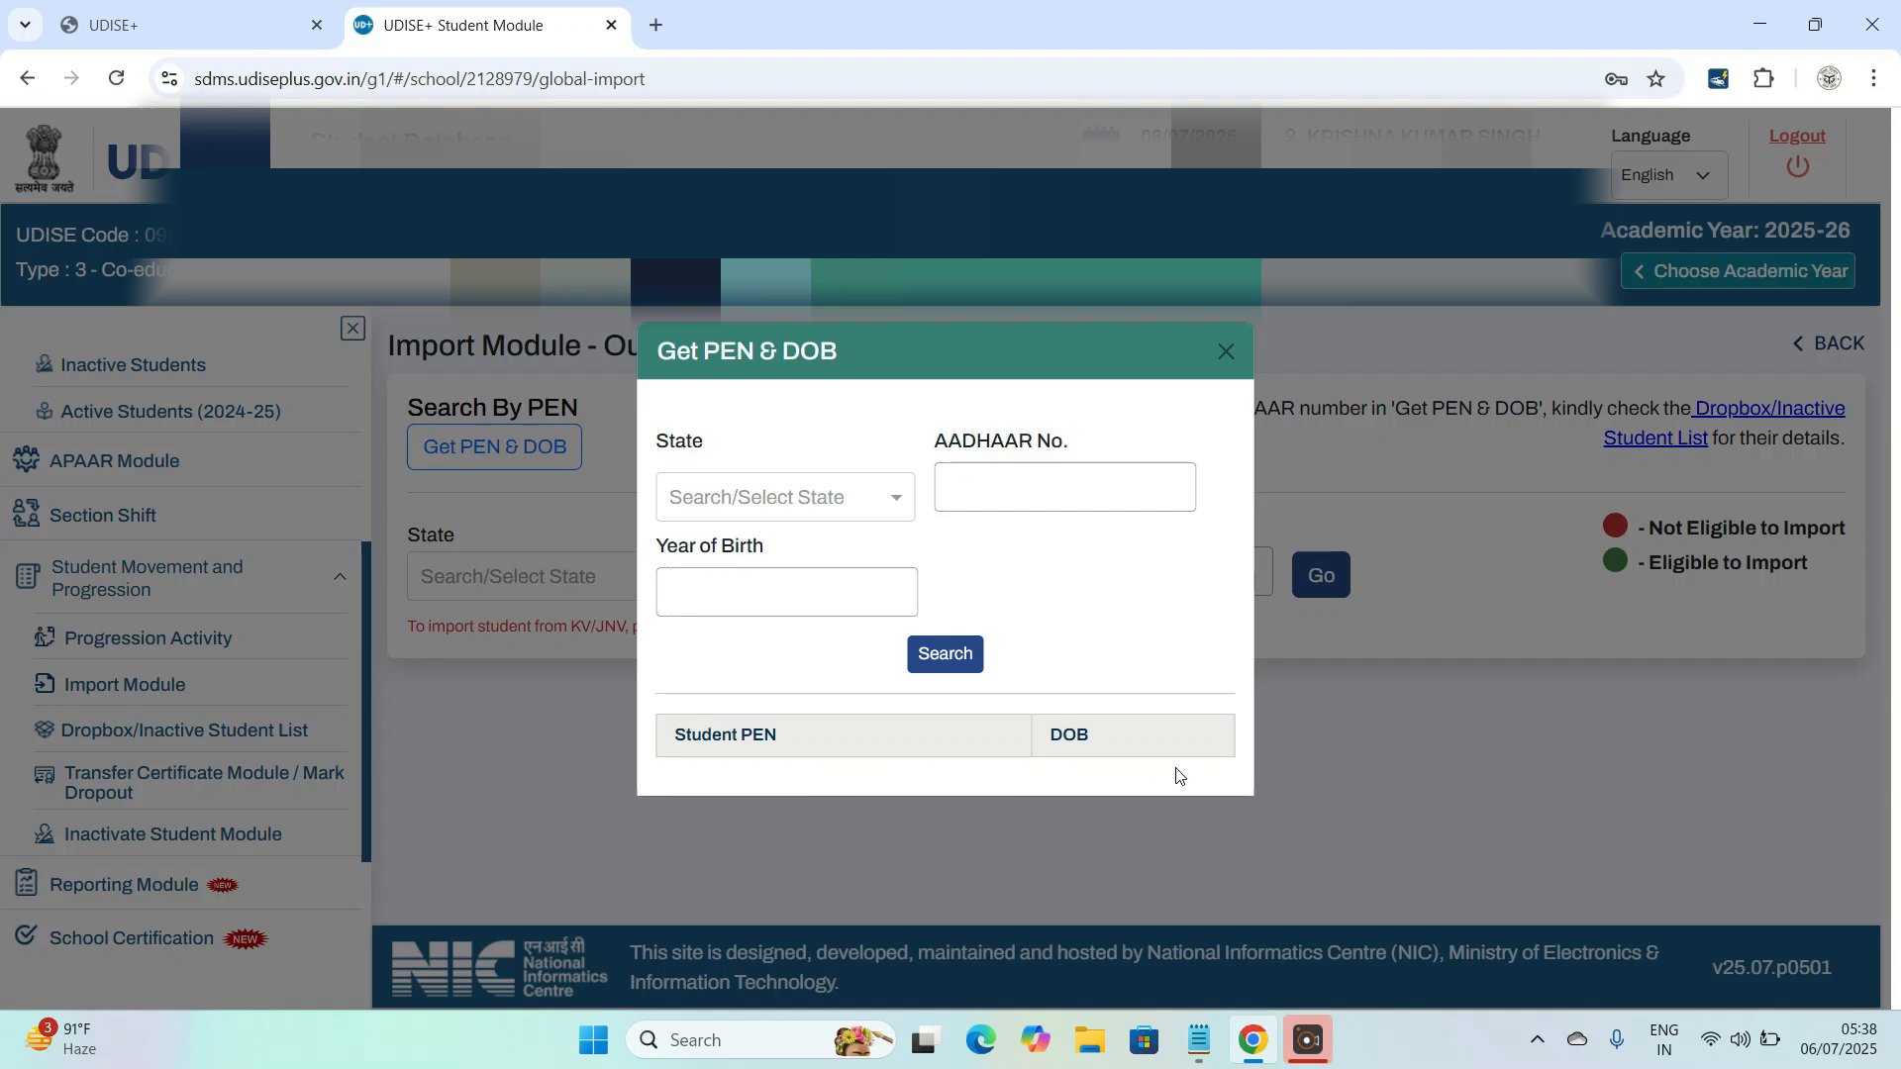
pyautogui.click(1225, 351)
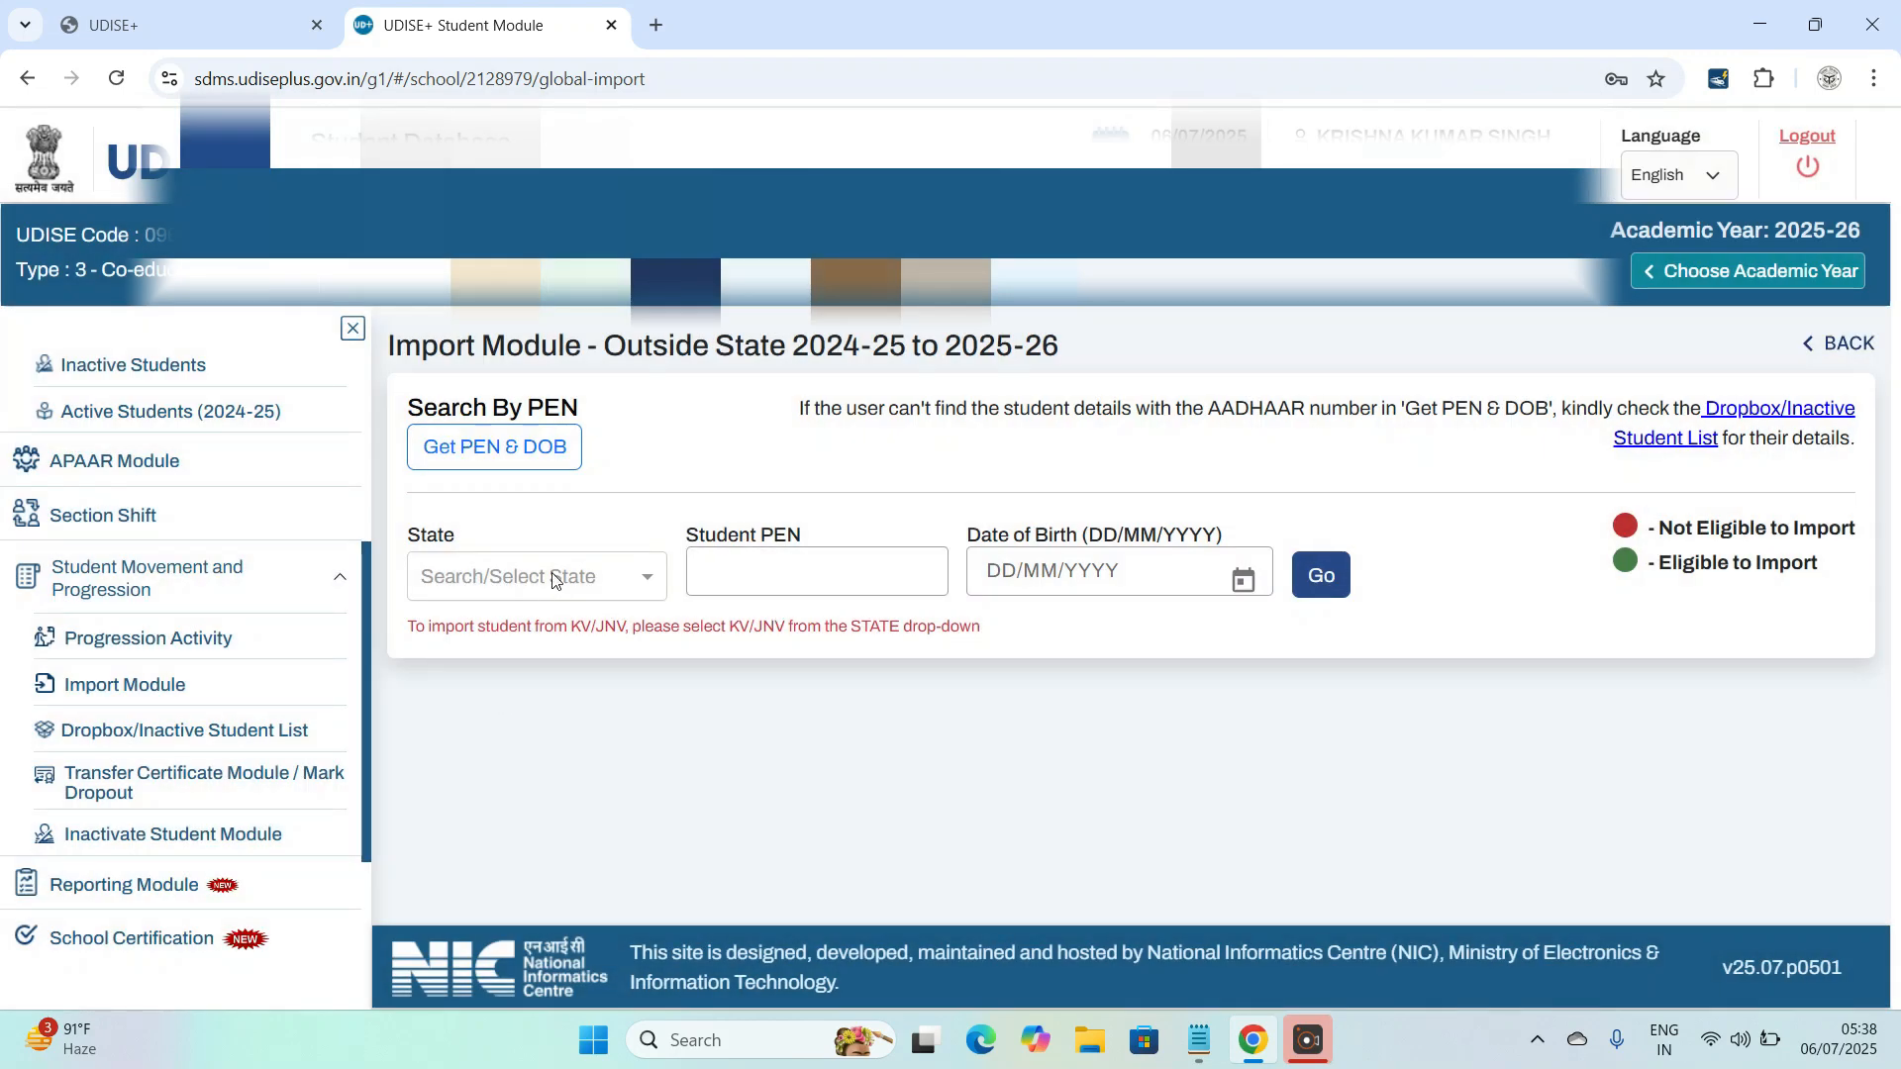
pyautogui.click(763, 571)
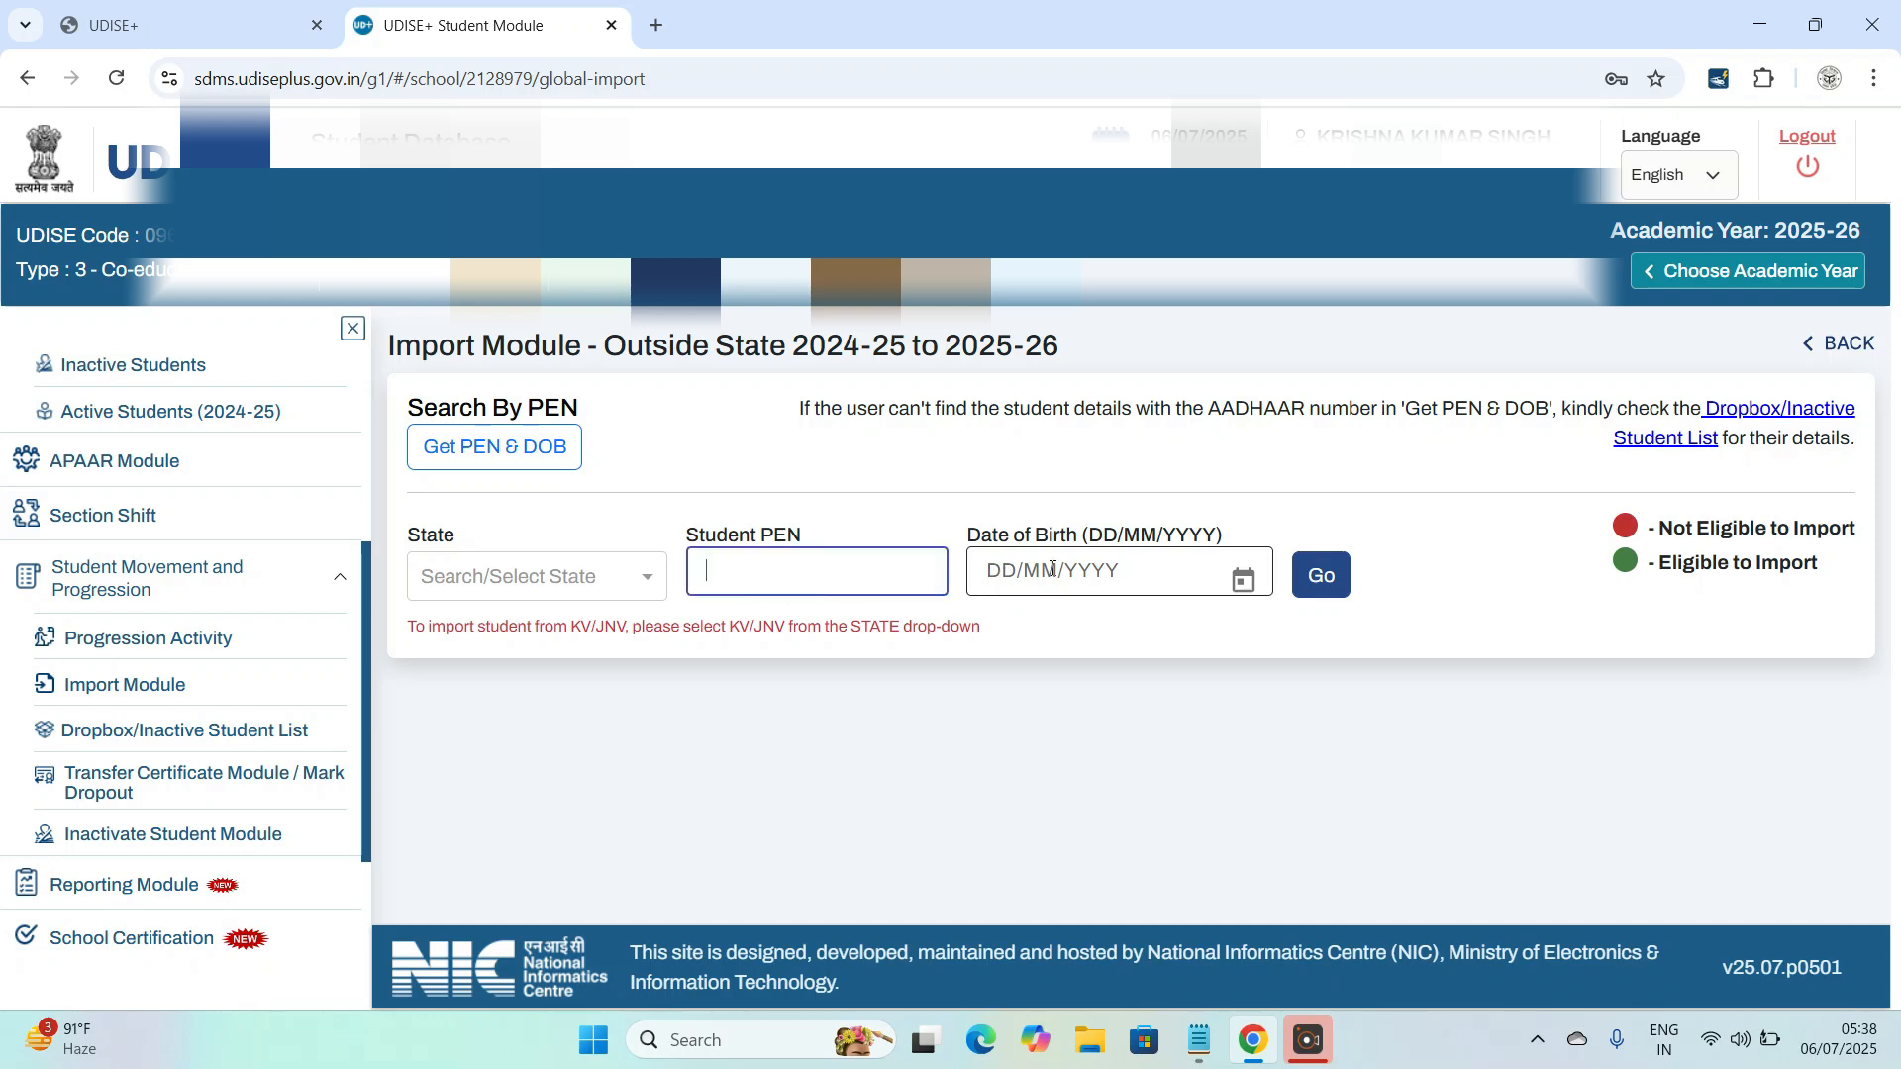
pyautogui.click(1117, 572)
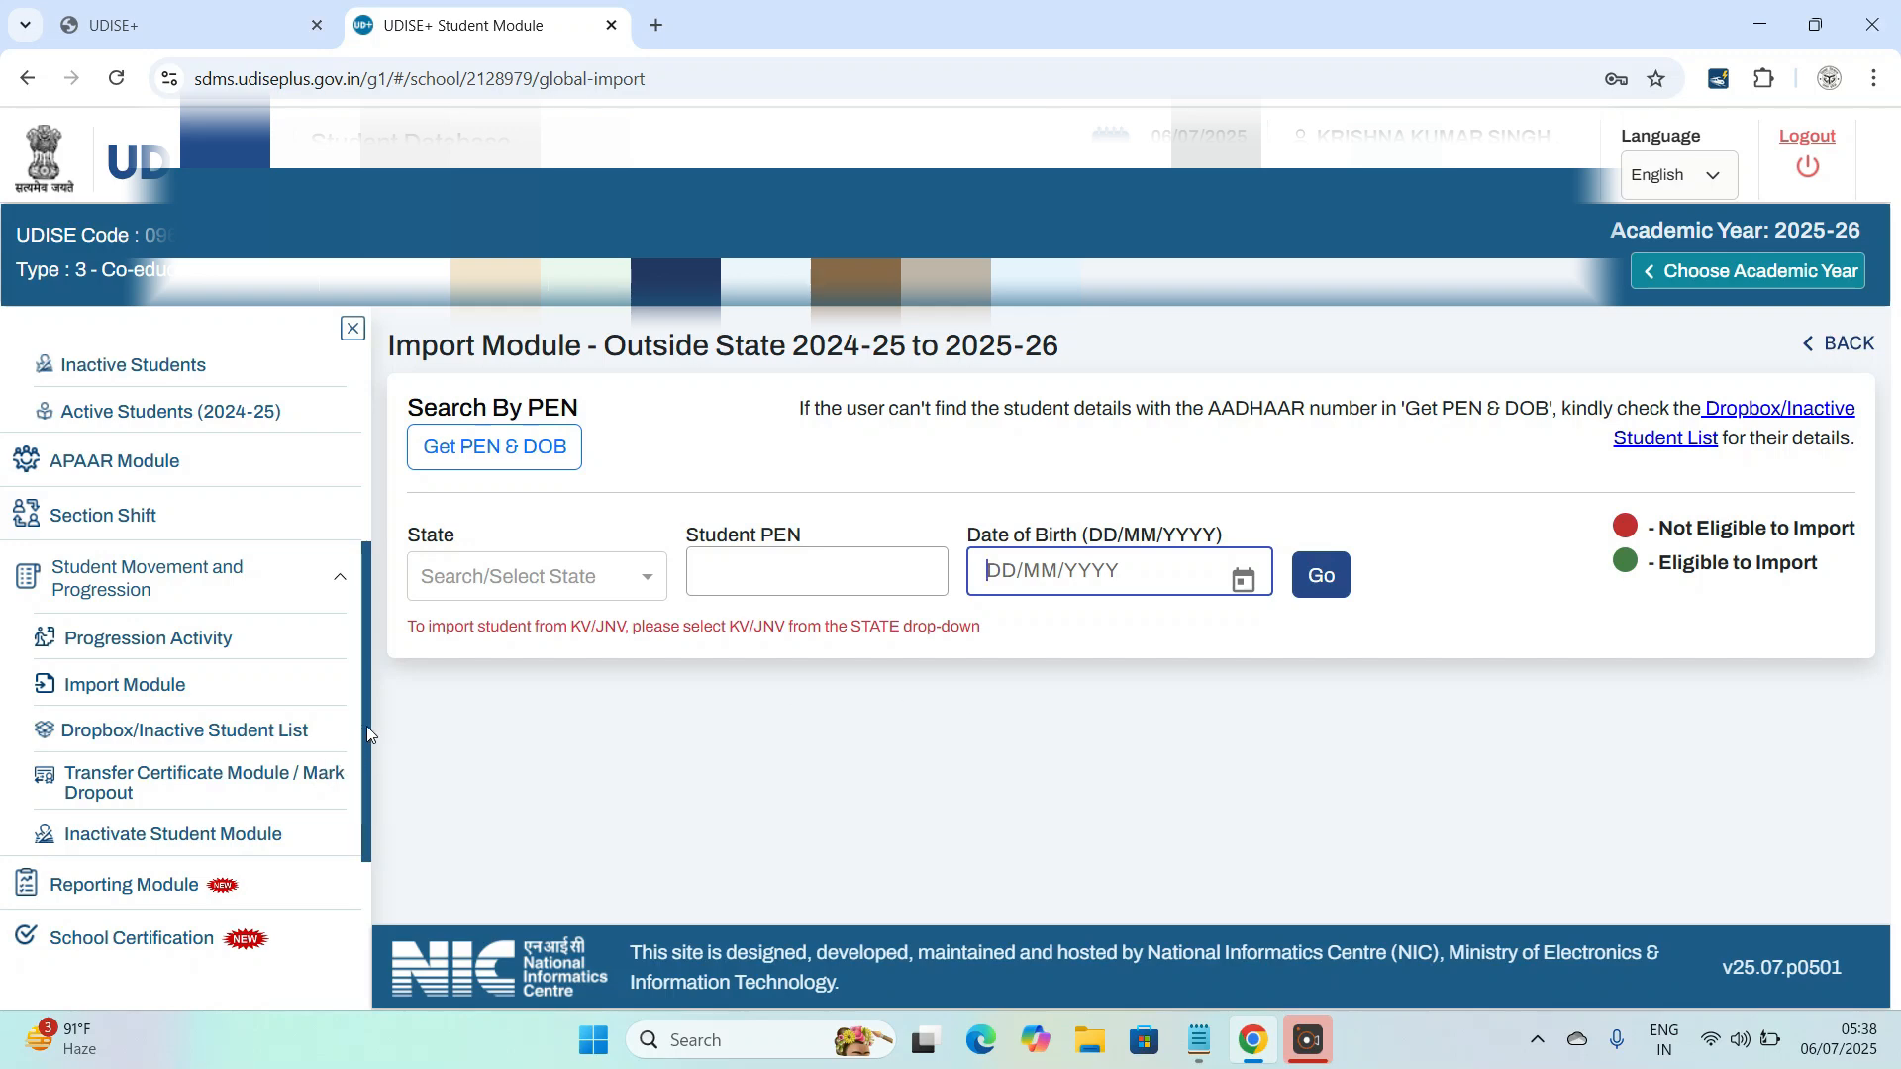
pyautogui.scroll(4, 334, 480)
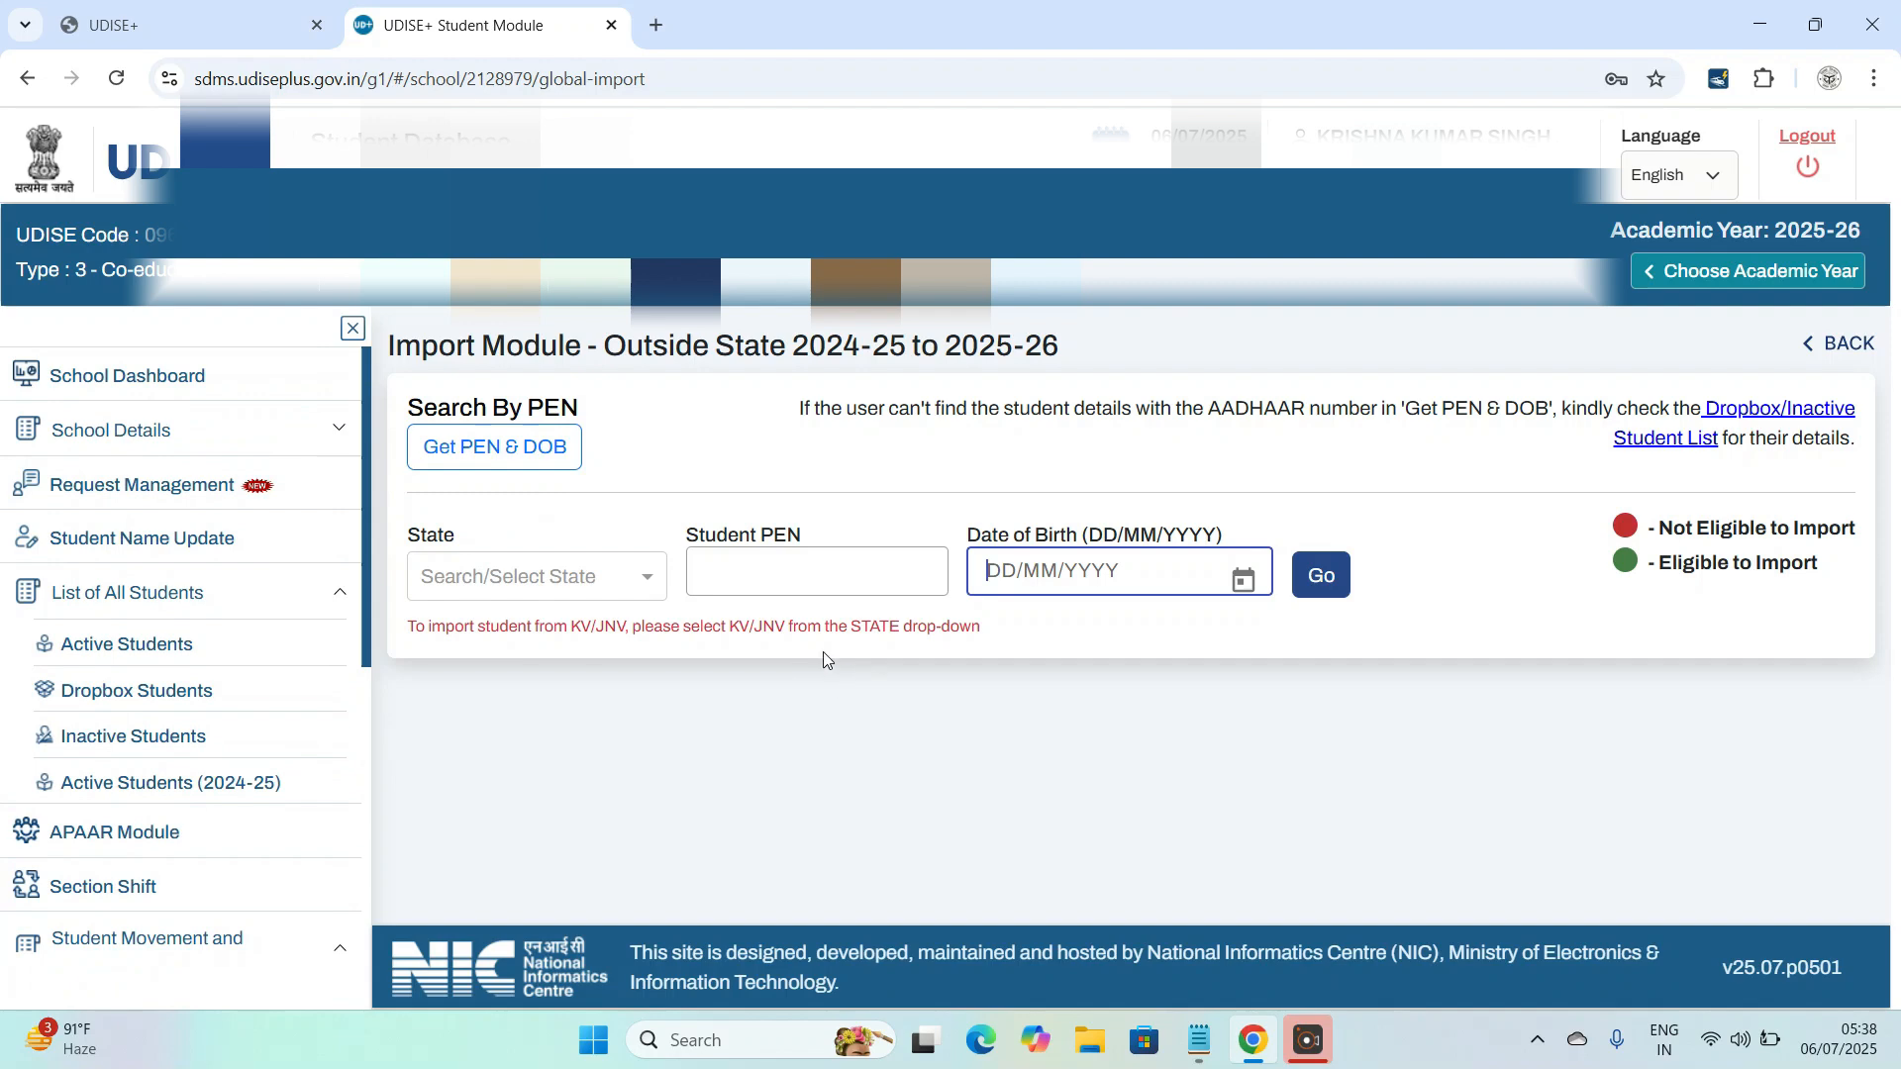
# Step: On the School Dashboard, expand and collapse Class III's sections, then go to the Import Module
pyautogui.click(165, 384)
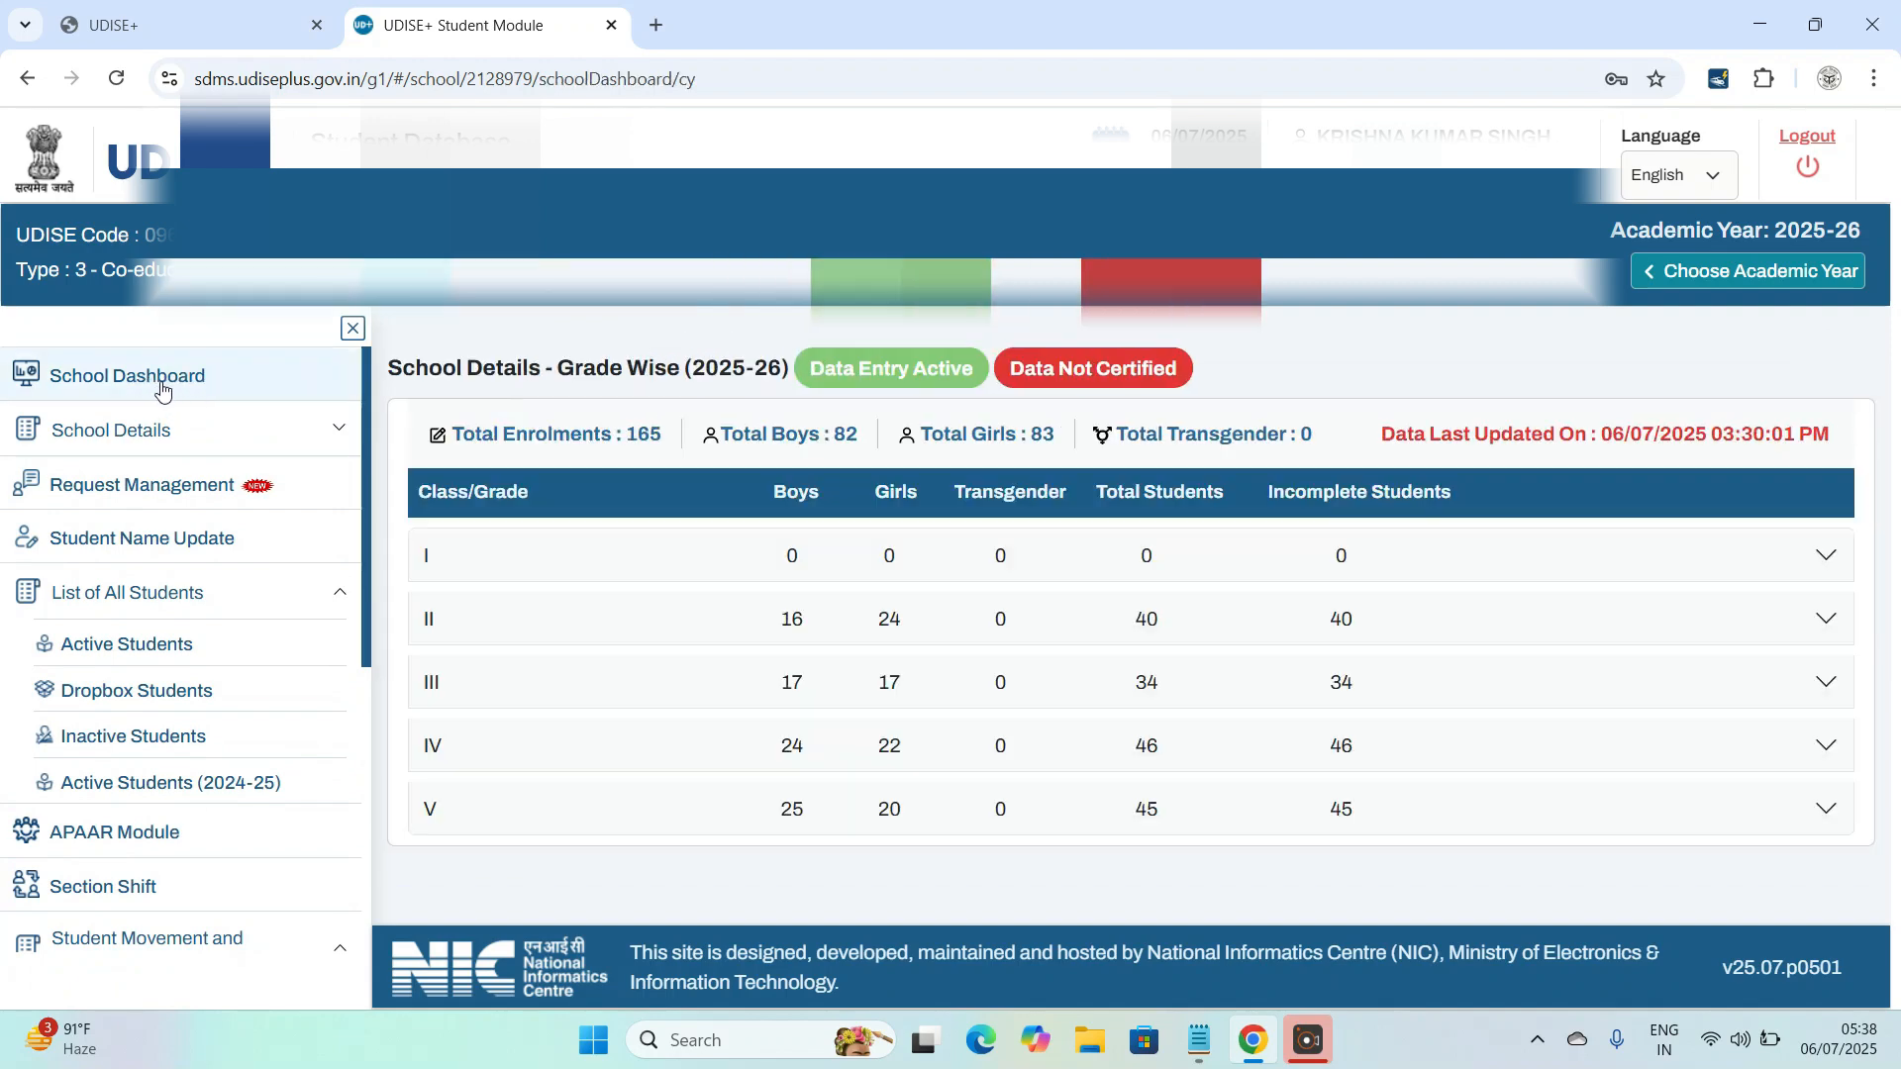
pyautogui.click(1827, 684)
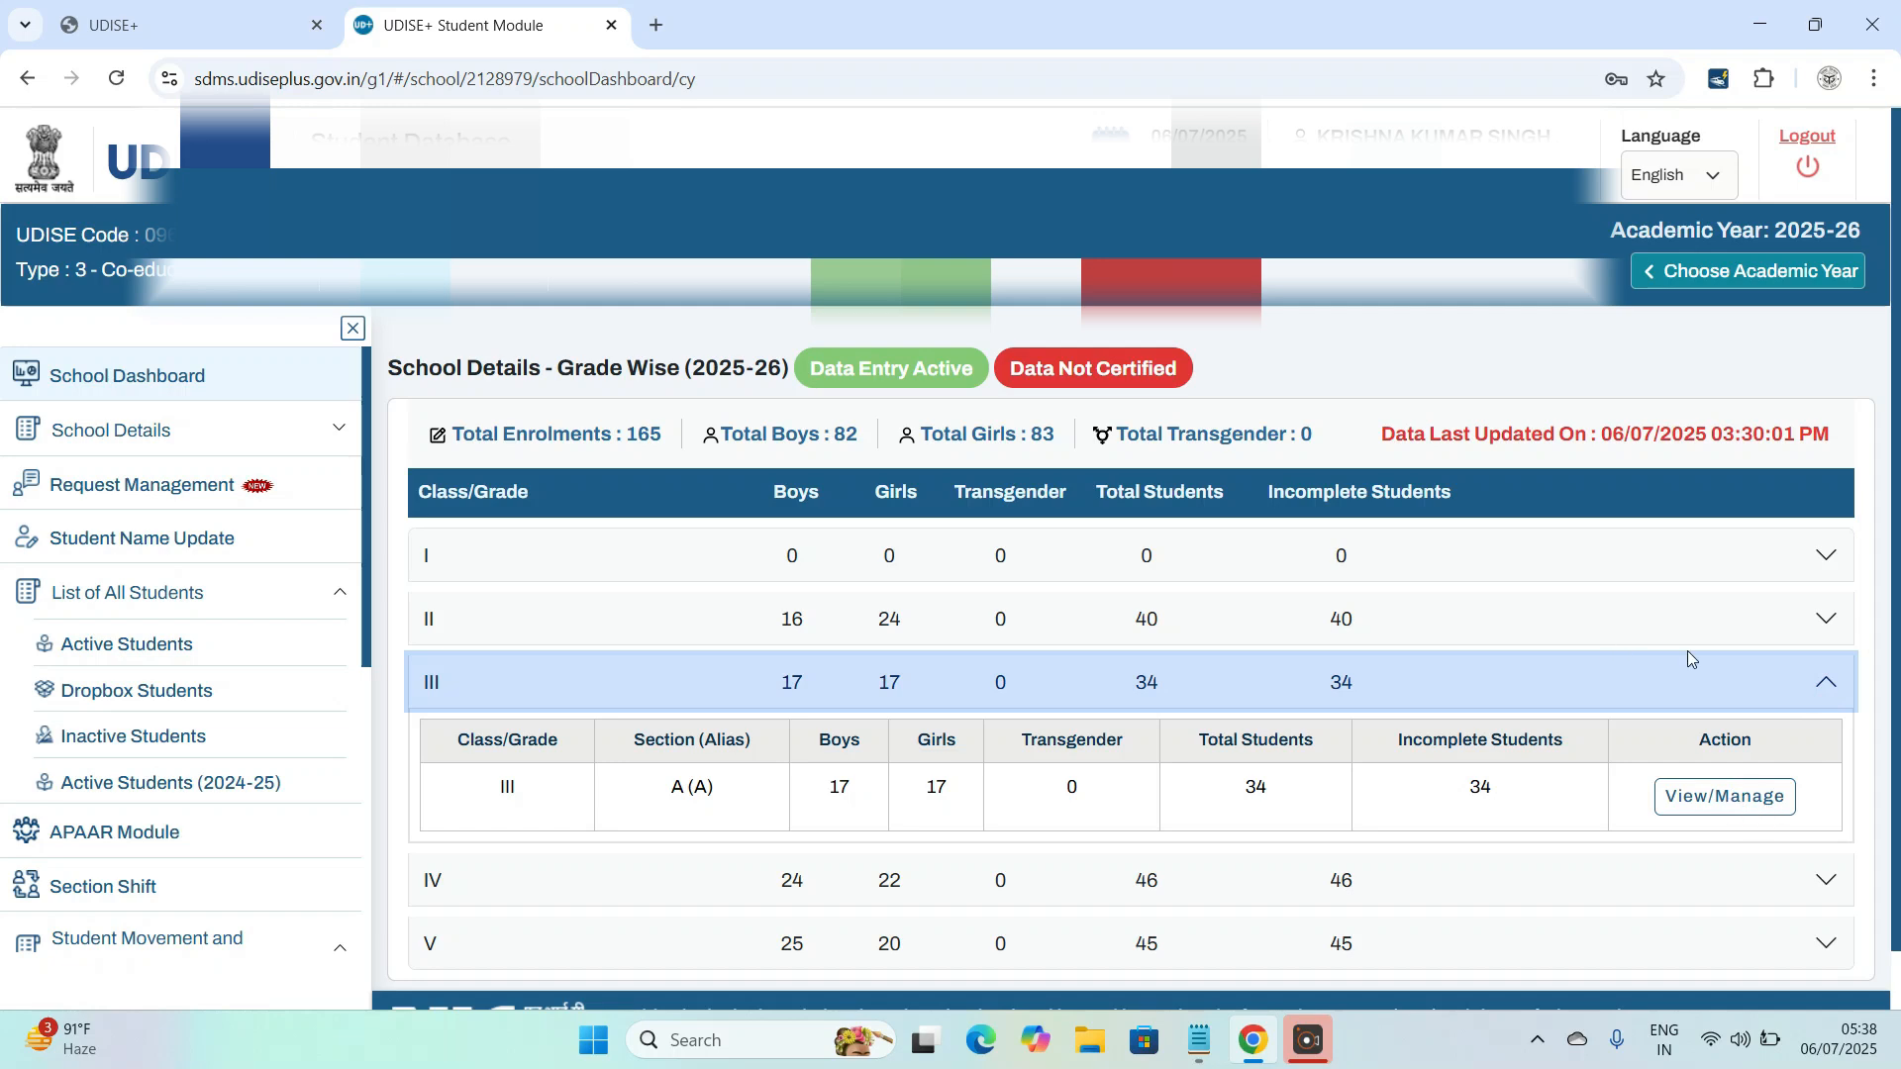
pyautogui.click(1820, 686)
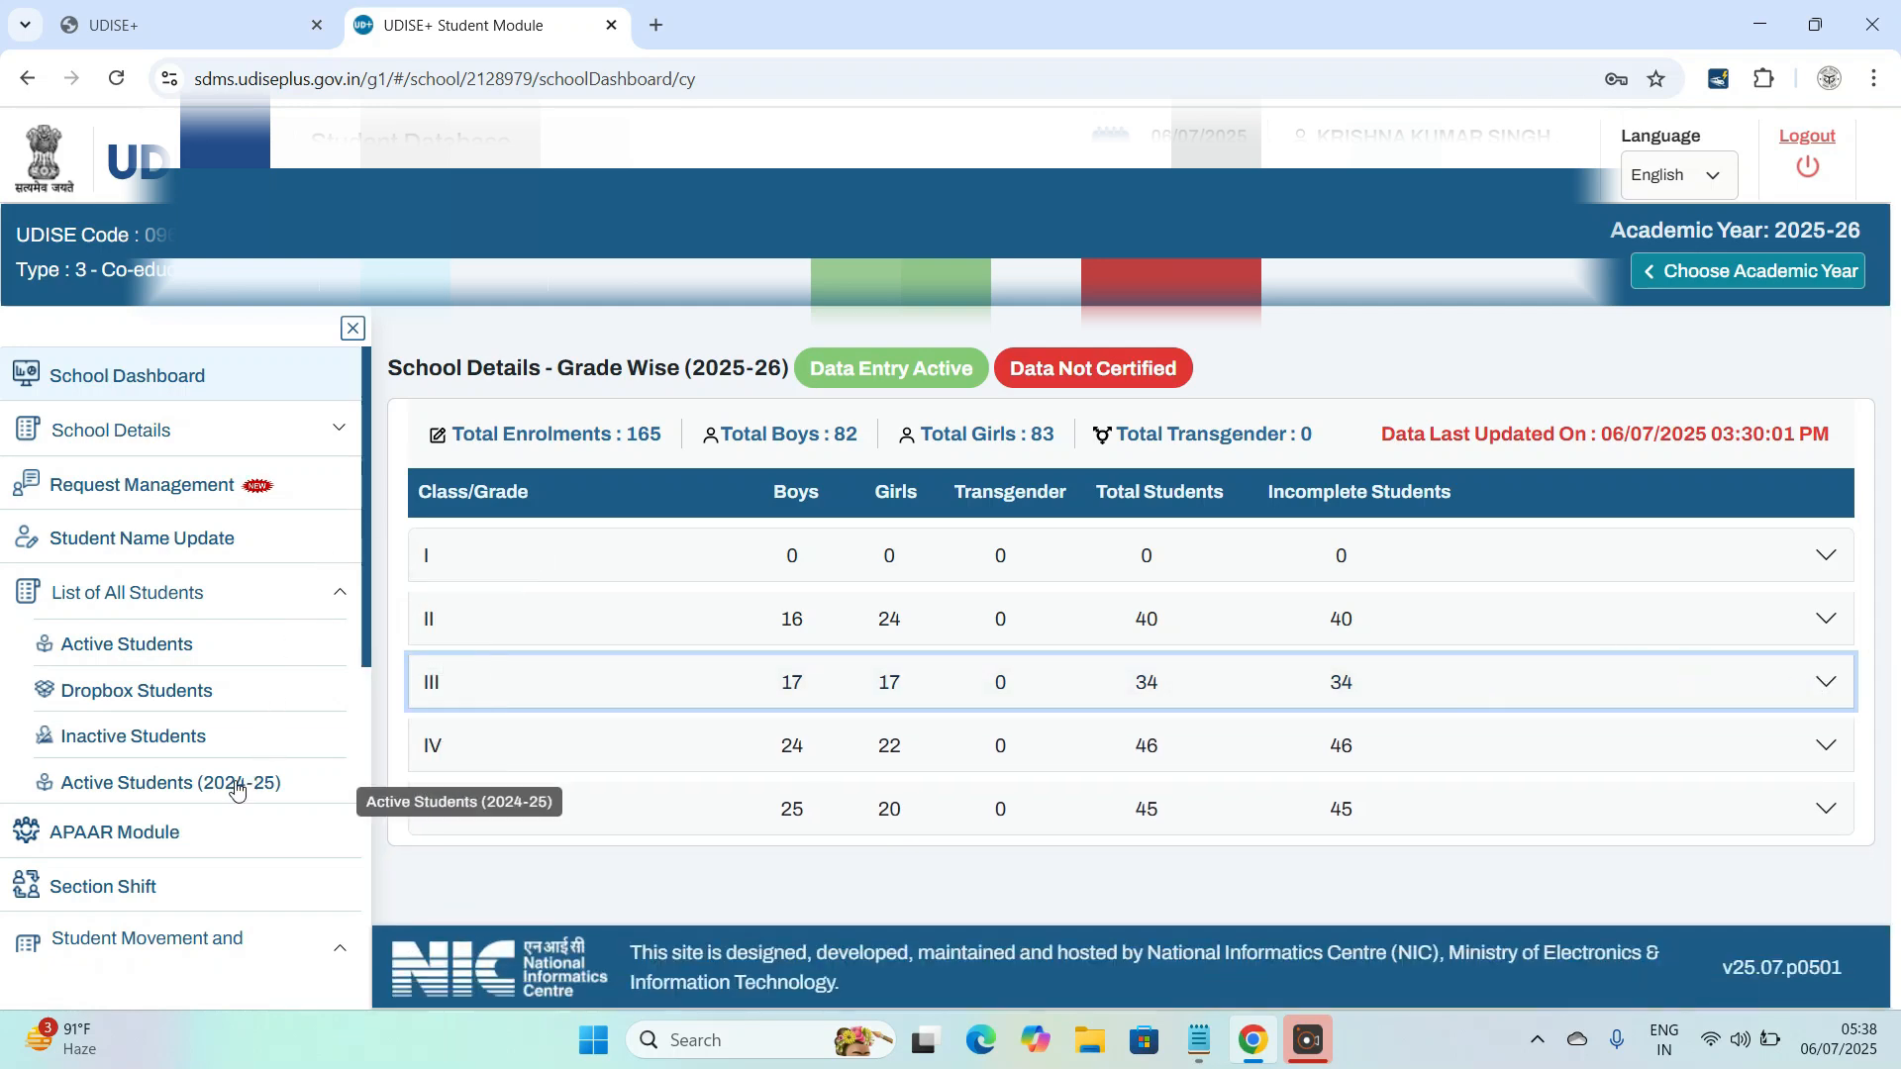
pyautogui.scroll(-3, 235, 787)
pyautogui.click(150, 814)
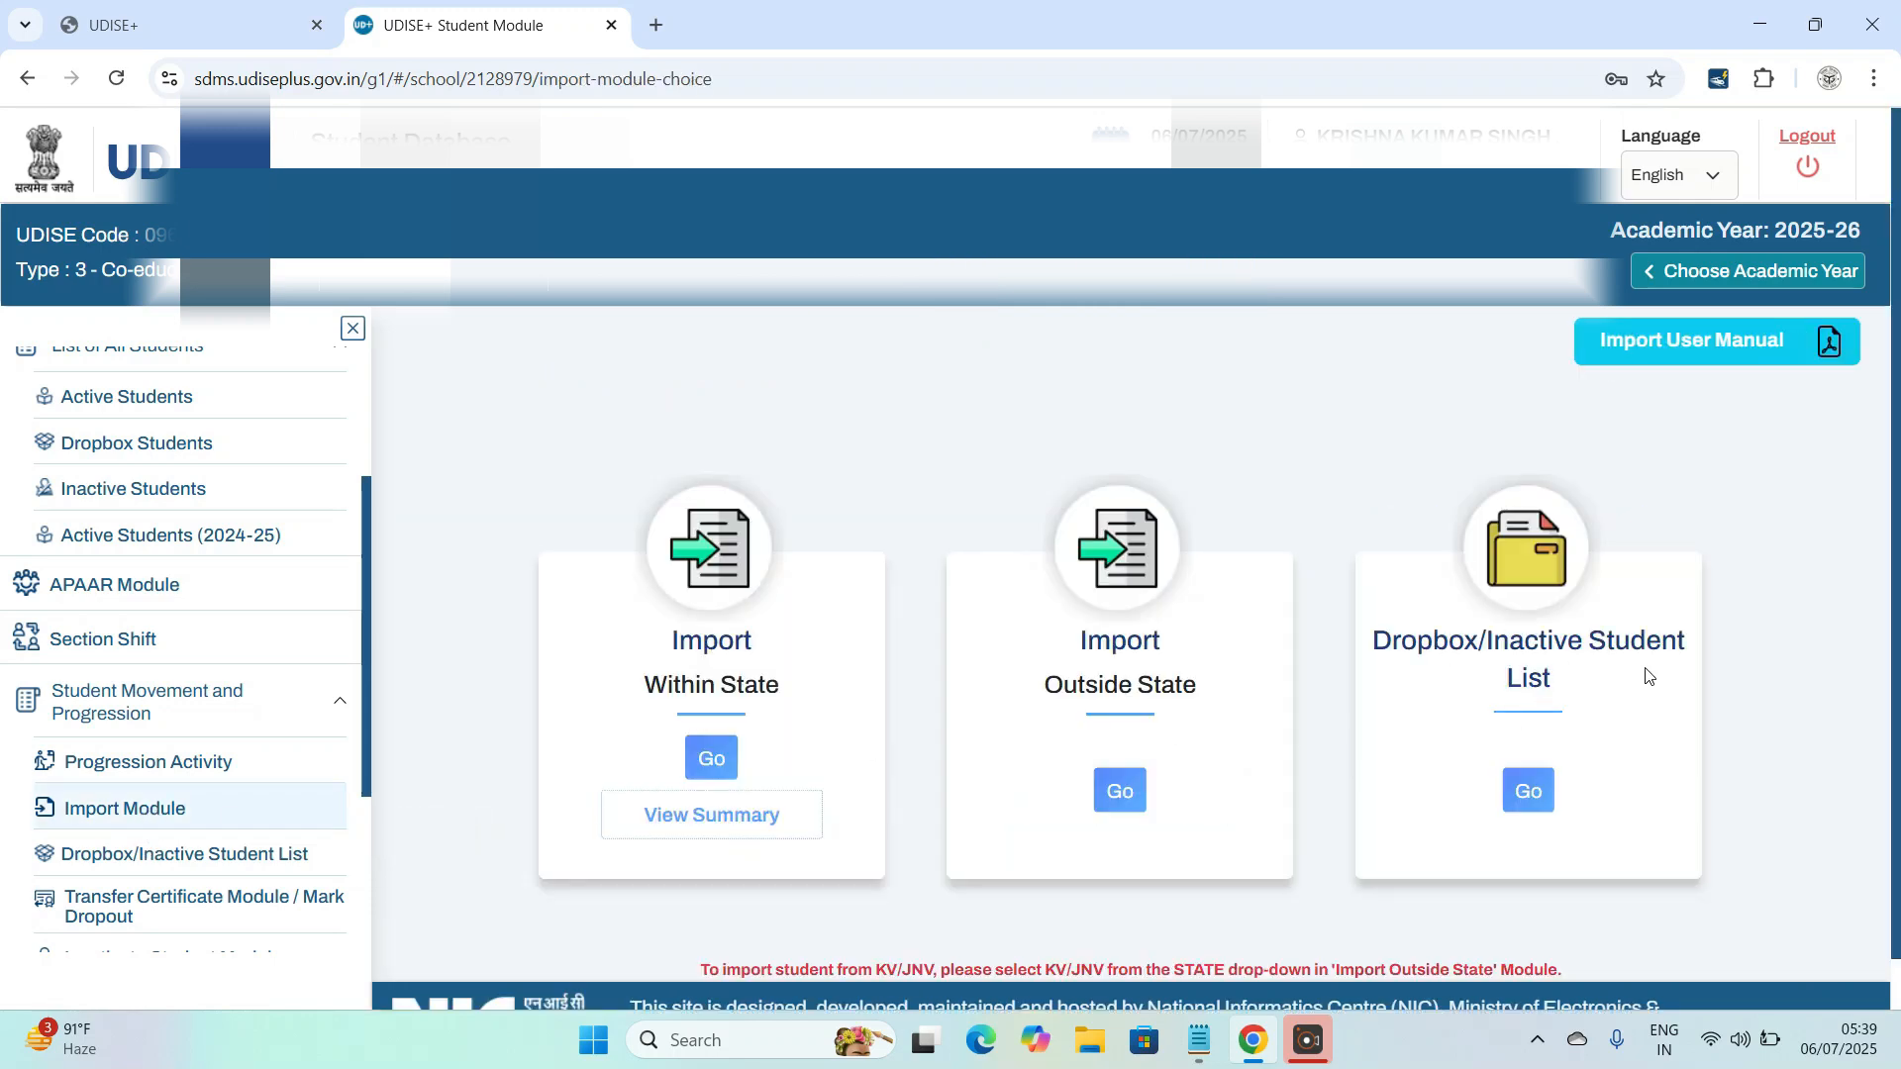
pyautogui.click(1528, 791)
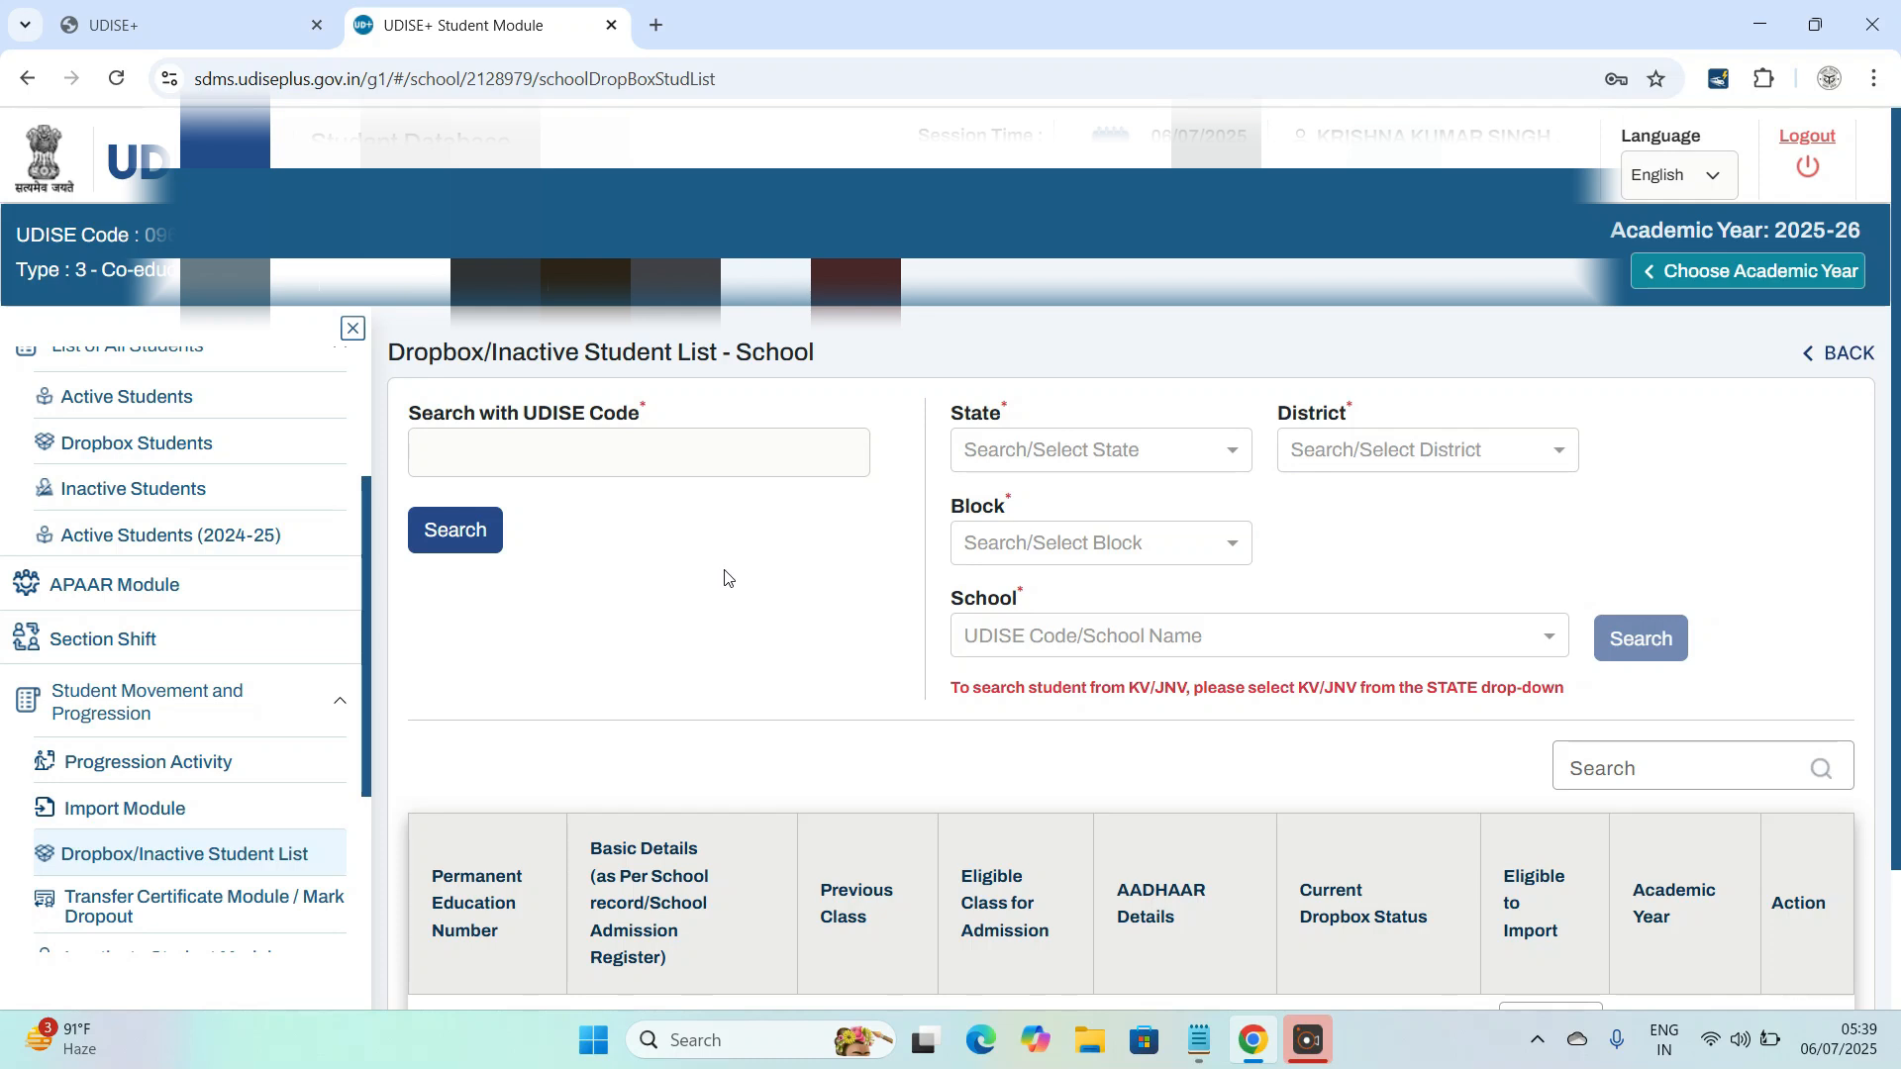
pyautogui.click(650, 469)
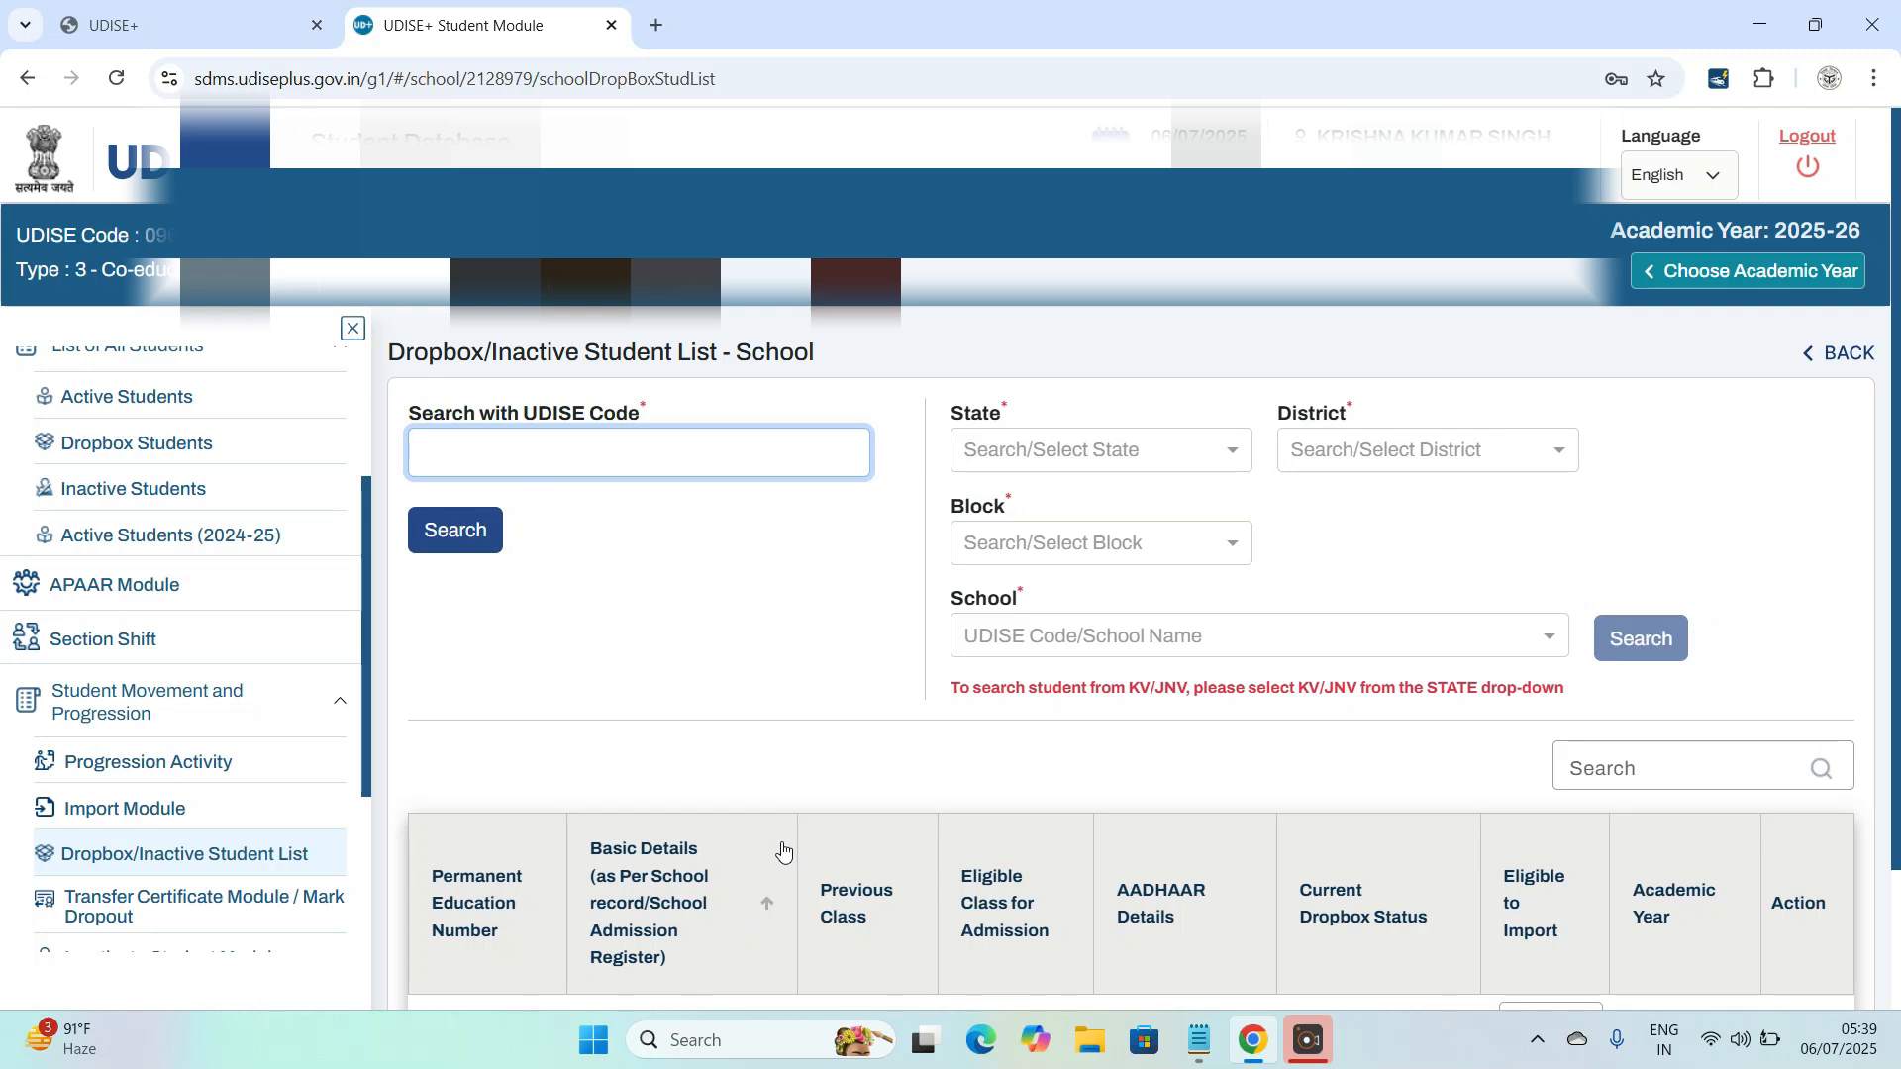
pyautogui.scroll(-2, 781, 858)
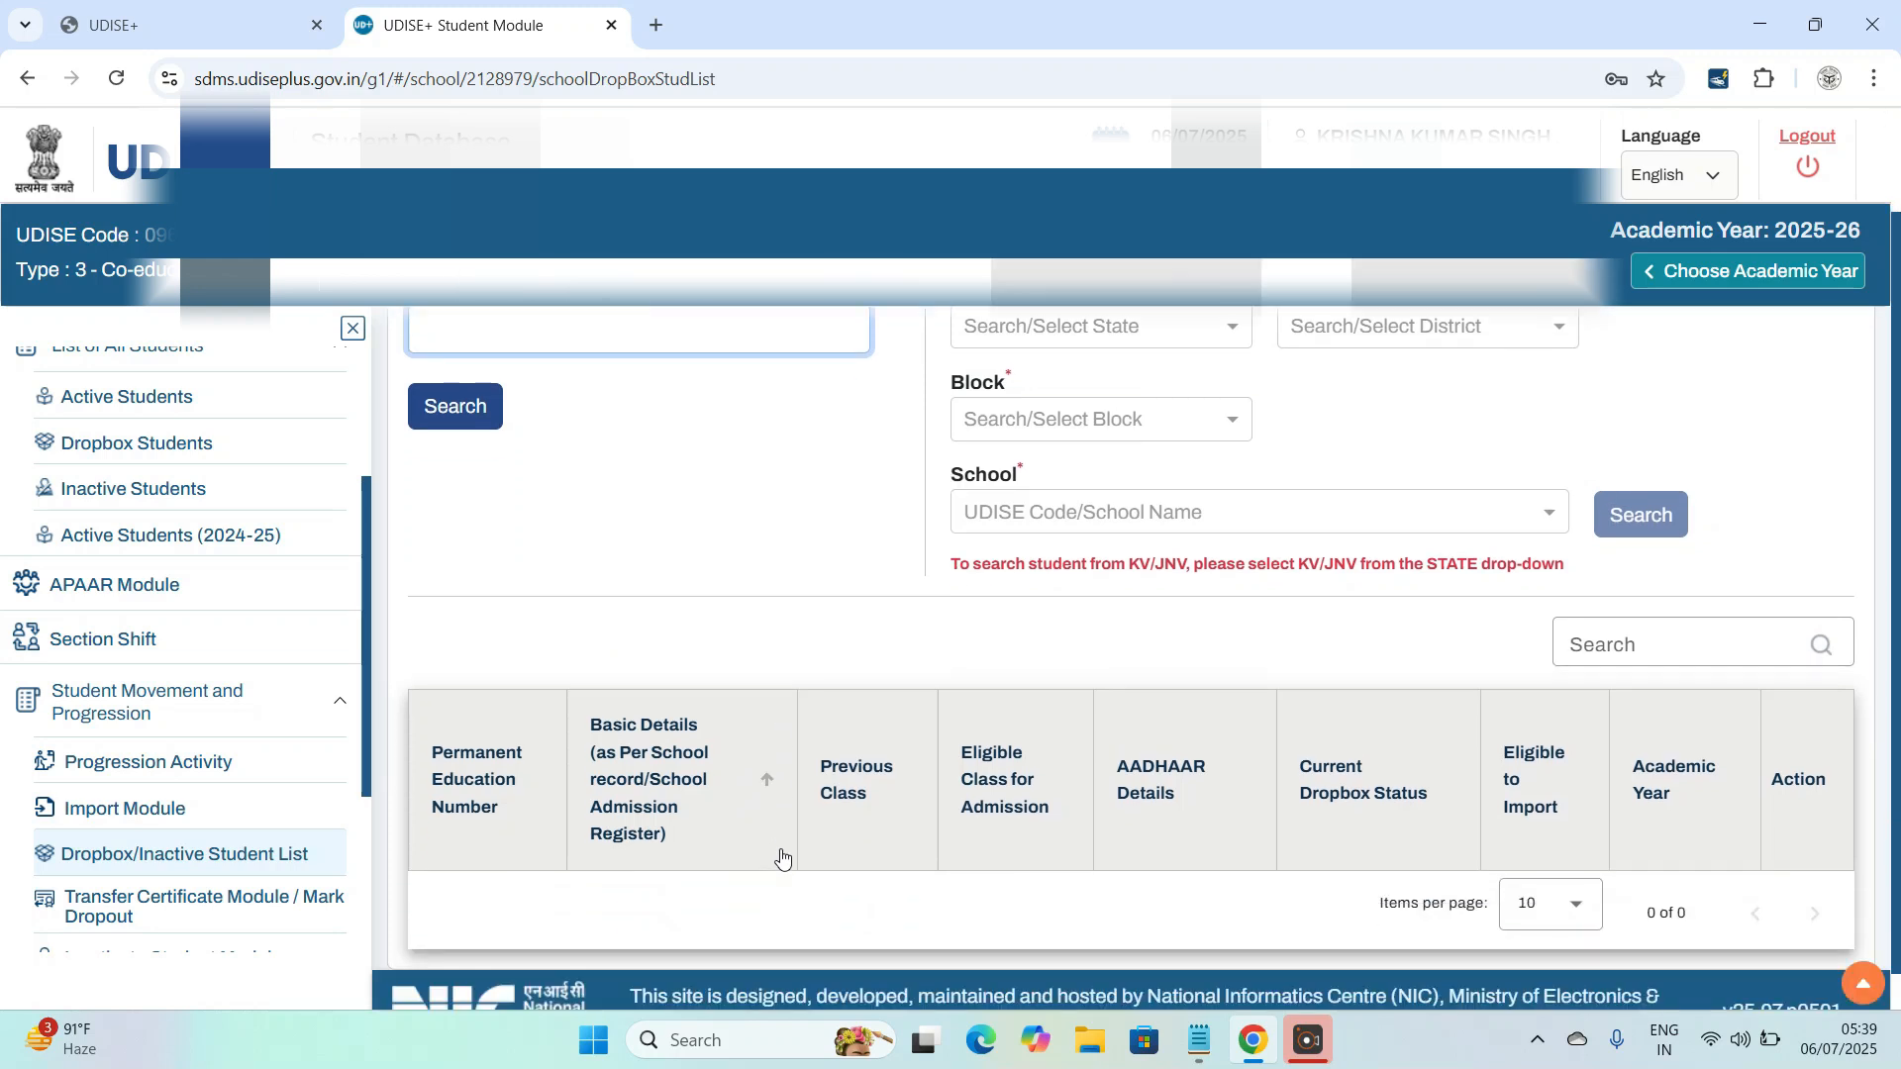
pyautogui.scroll(2, 782, 857)
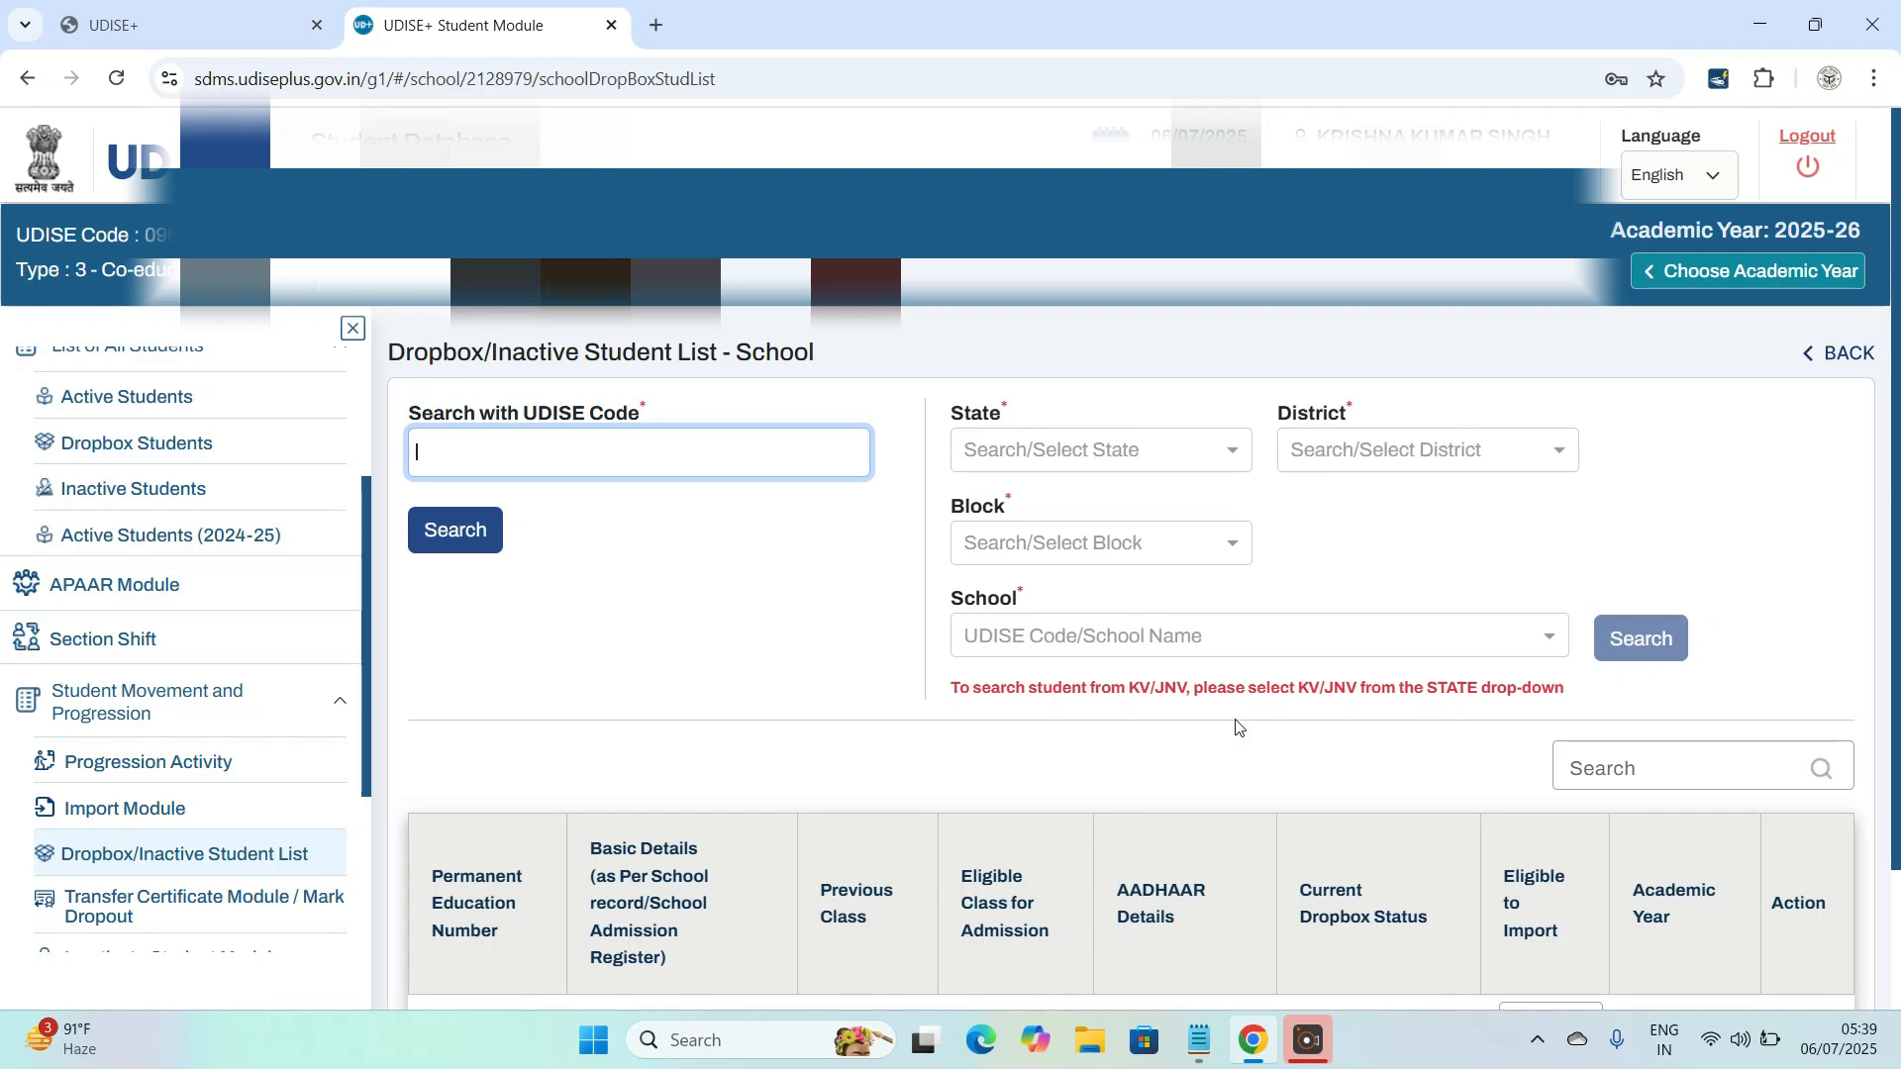
pyautogui.scroll(-2, 1235, 727)
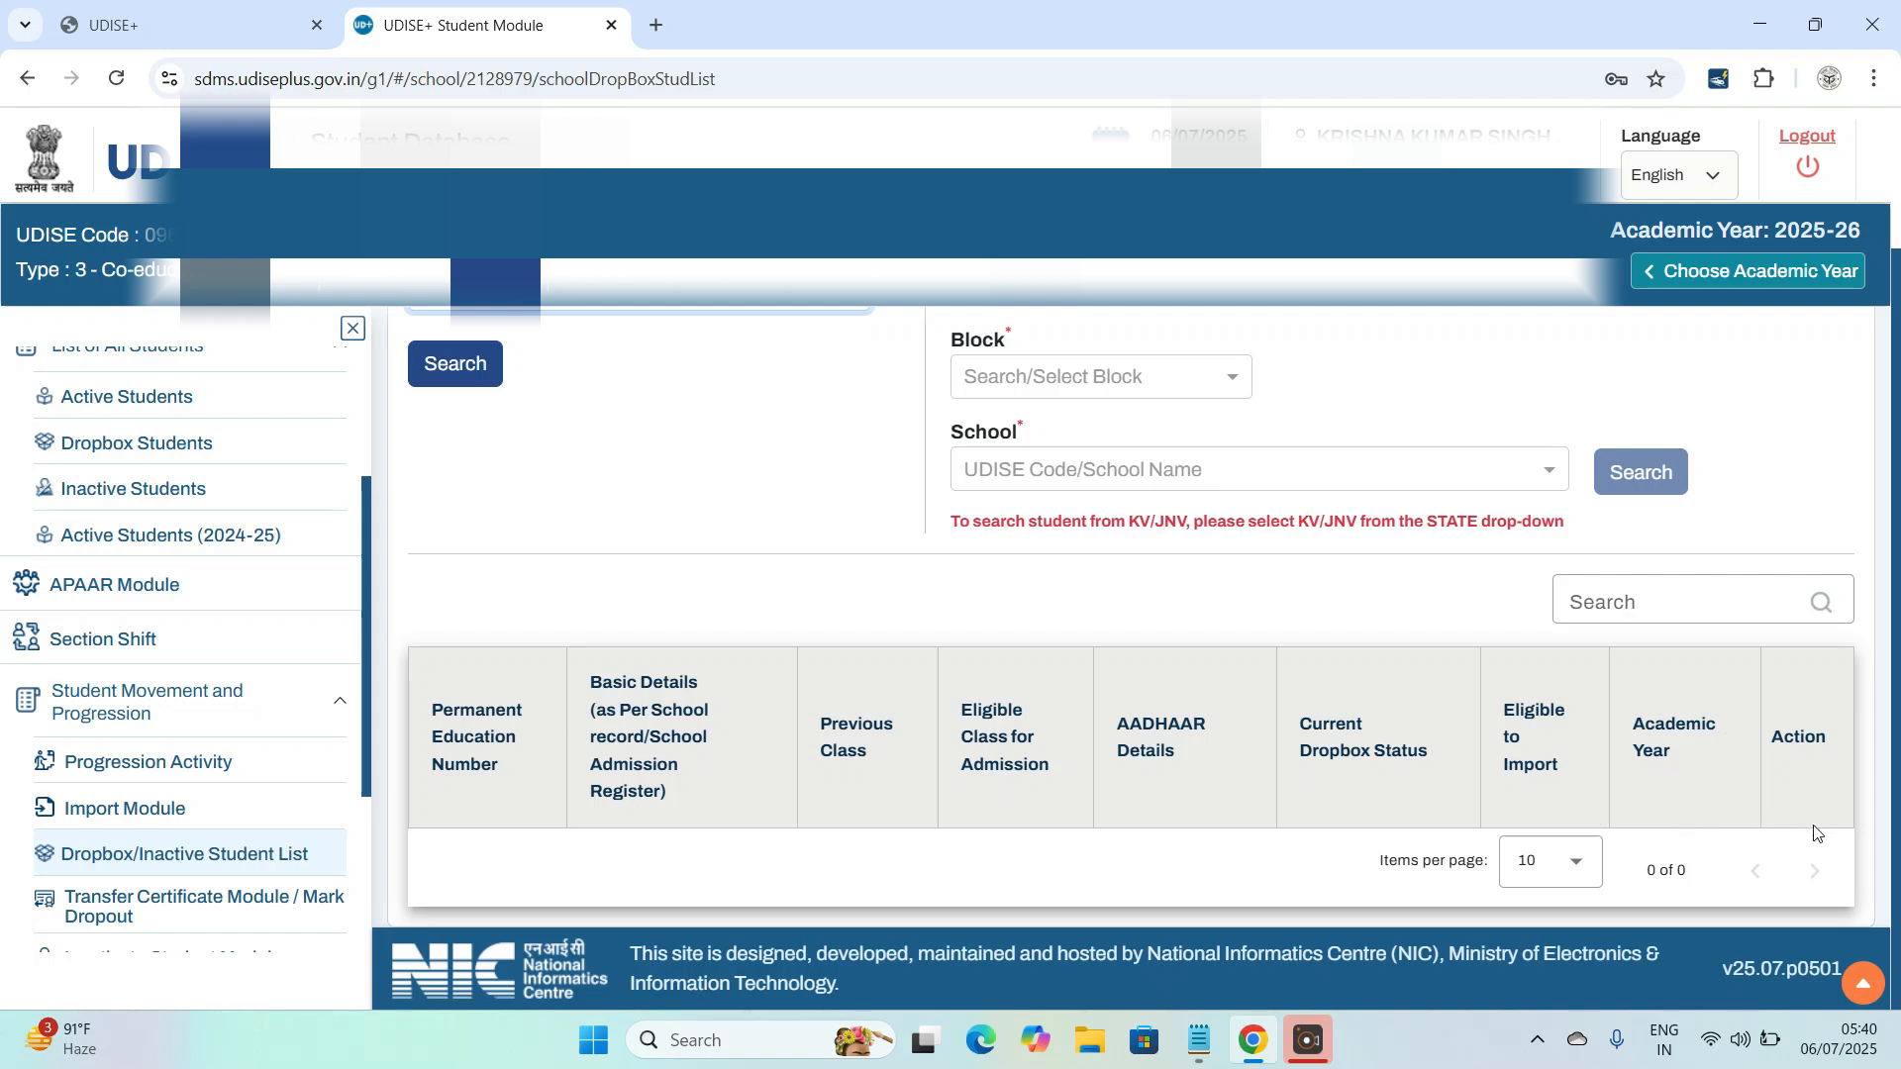
pyautogui.scroll(1, 1092, 550)
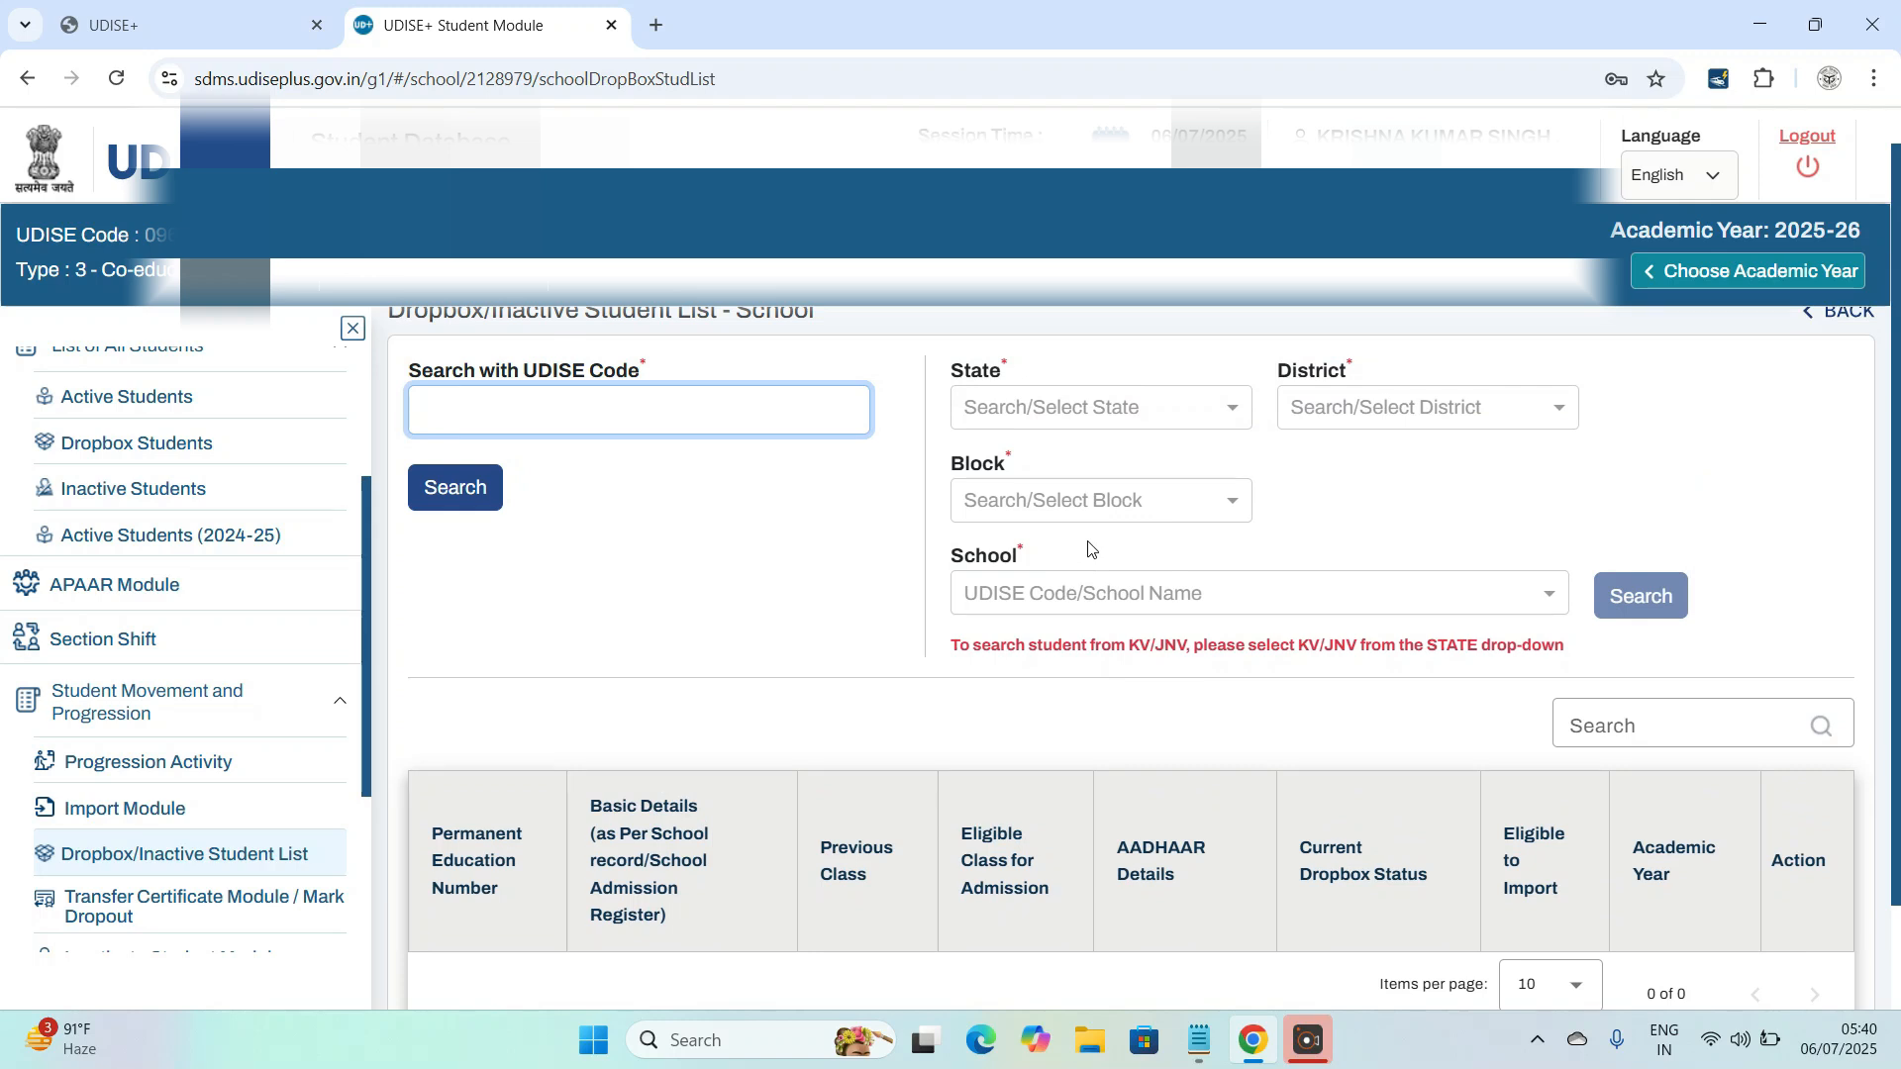
pyautogui.scroll(1, 1090, 547)
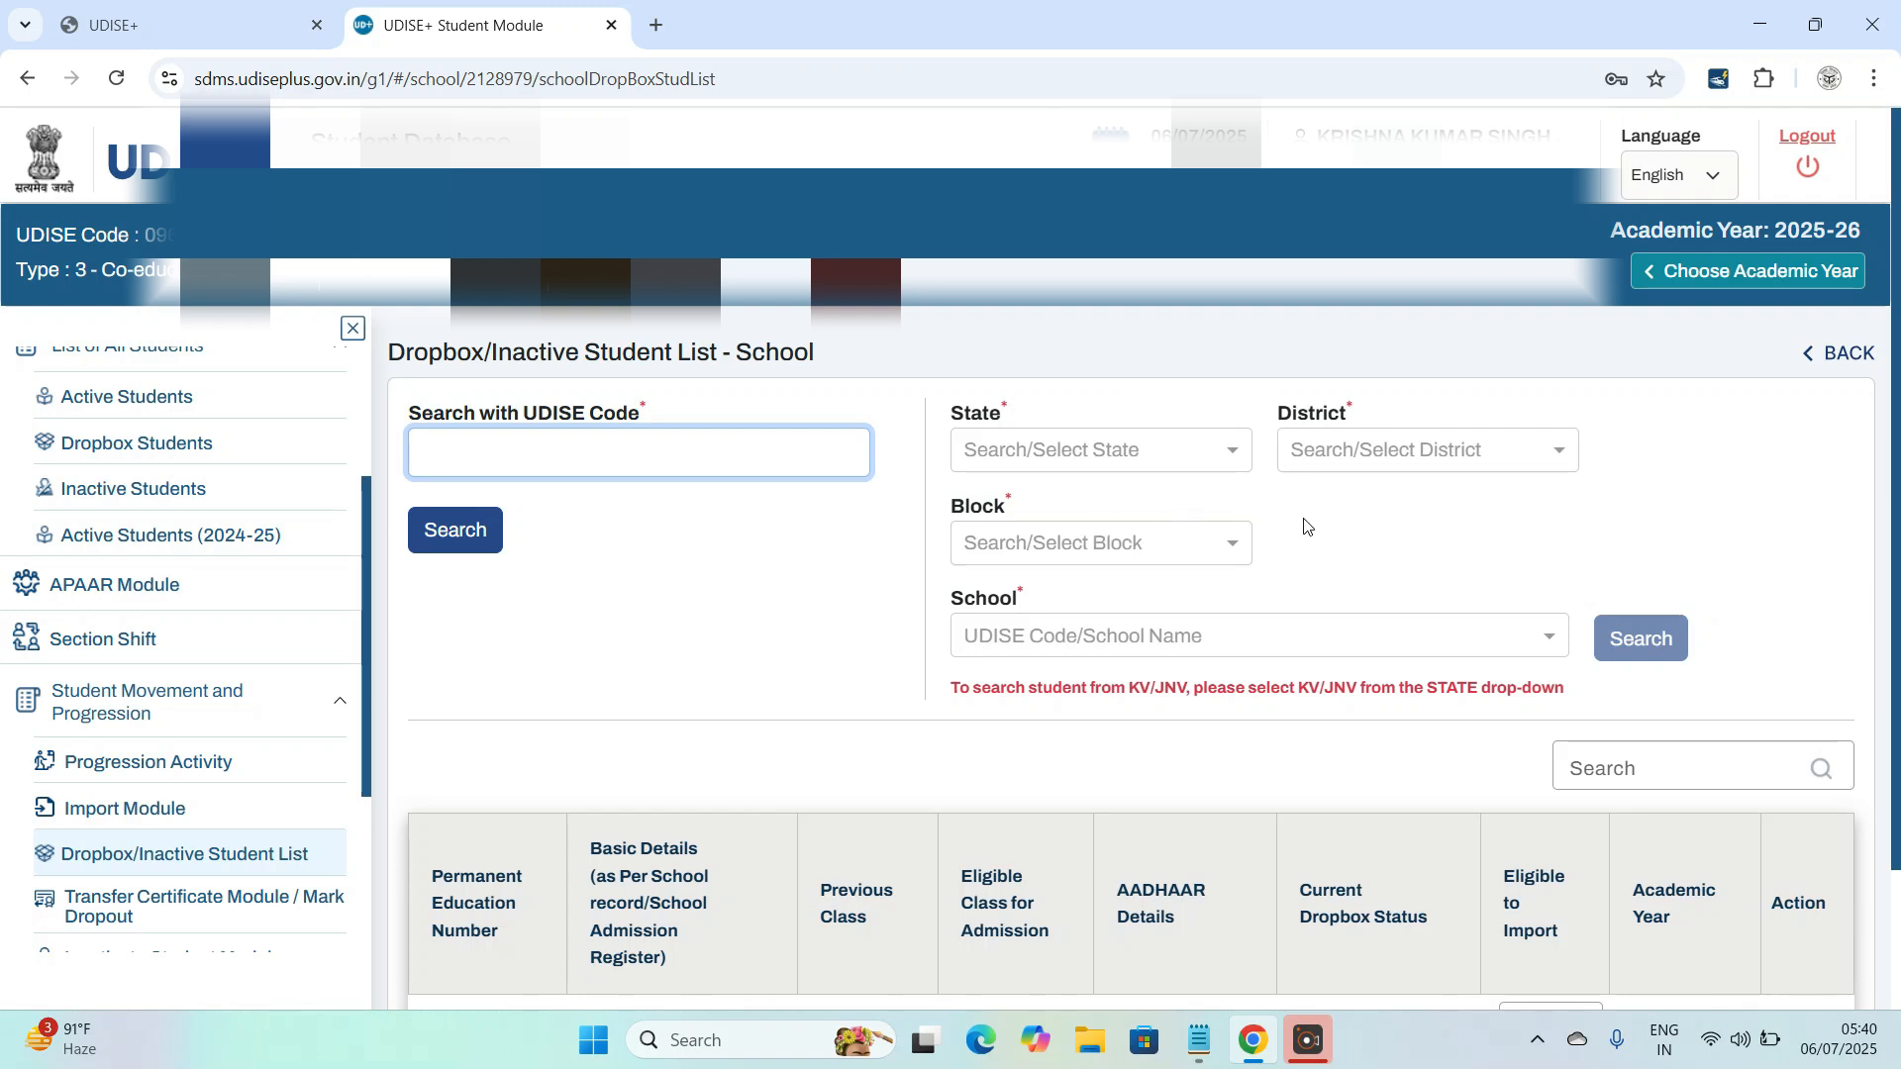
pyautogui.scroll(-1, 1303, 530)
pyautogui.scroll(1, 1175, 565)
pyautogui.click(169, 814)
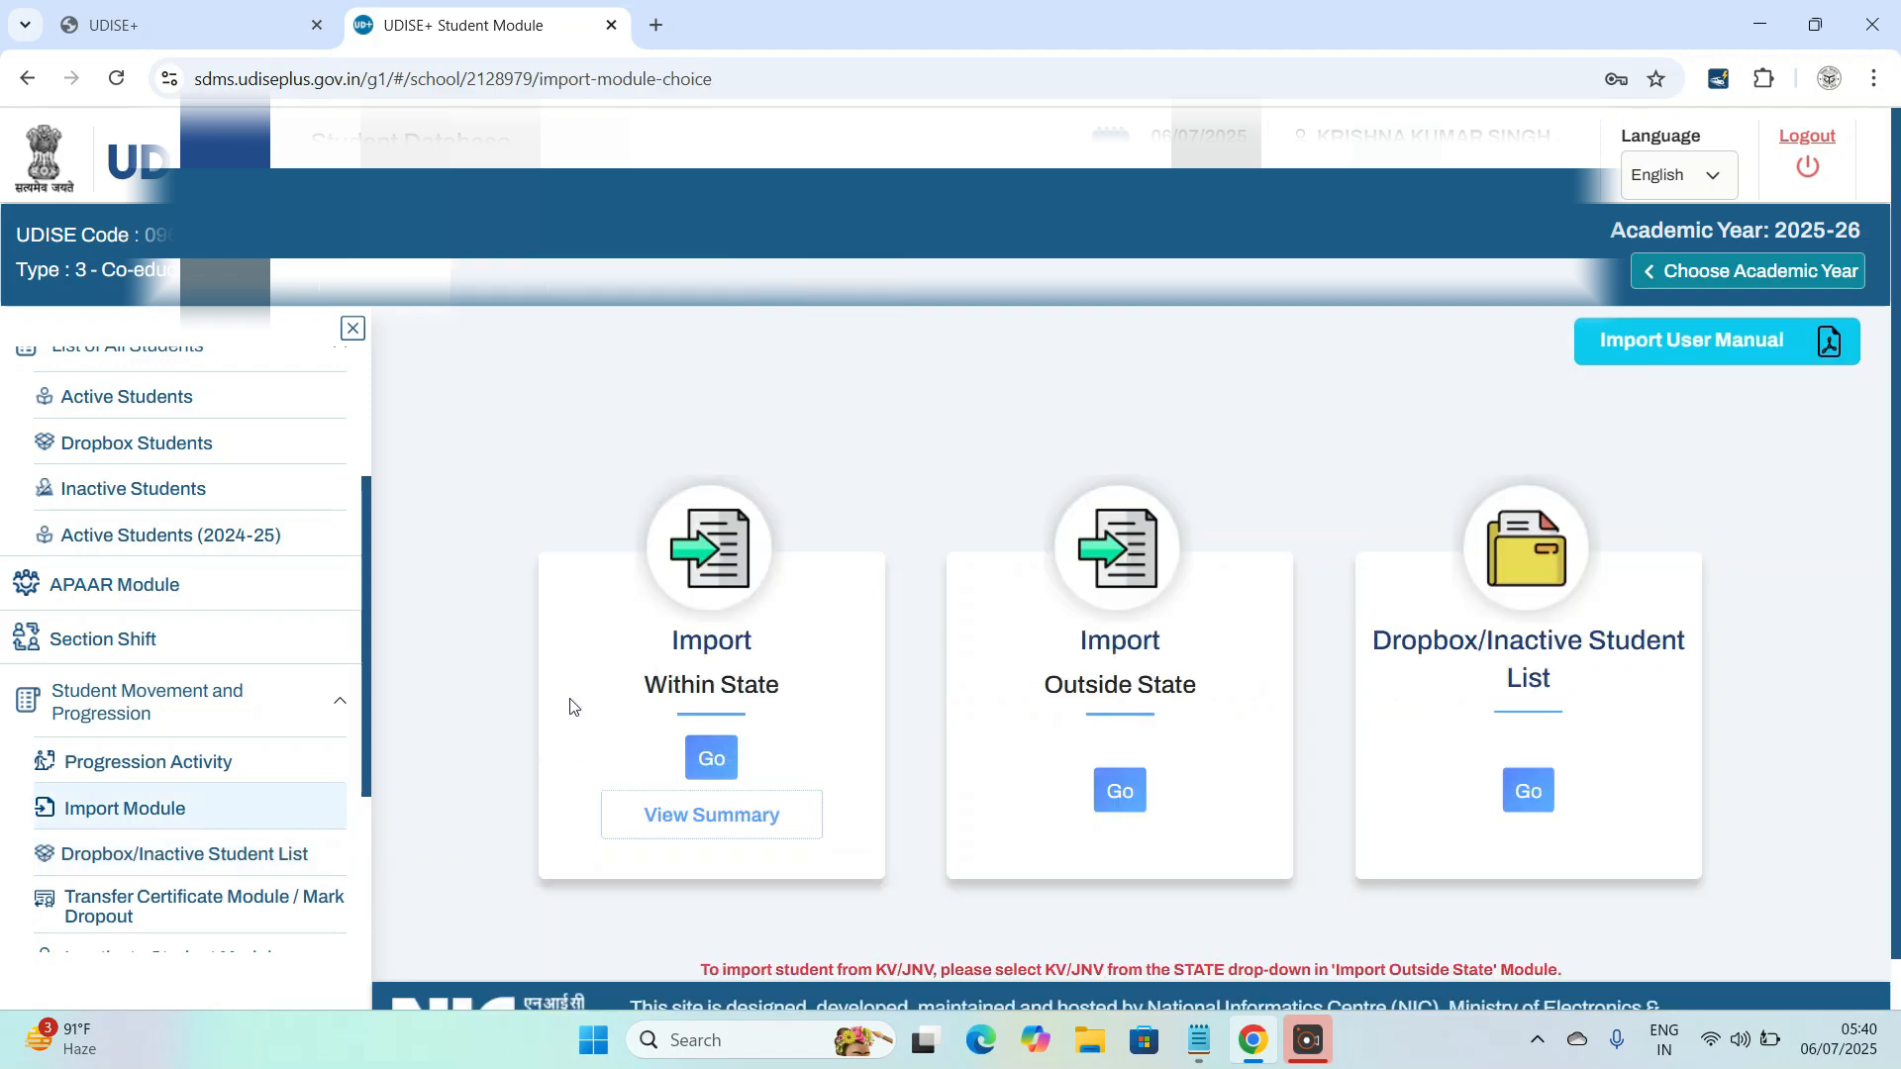
# Step: Start the Within State import for 2024-25 to 2025-26, then open and close the Get PEN & DOB lookup
pyautogui.click(712, 761)
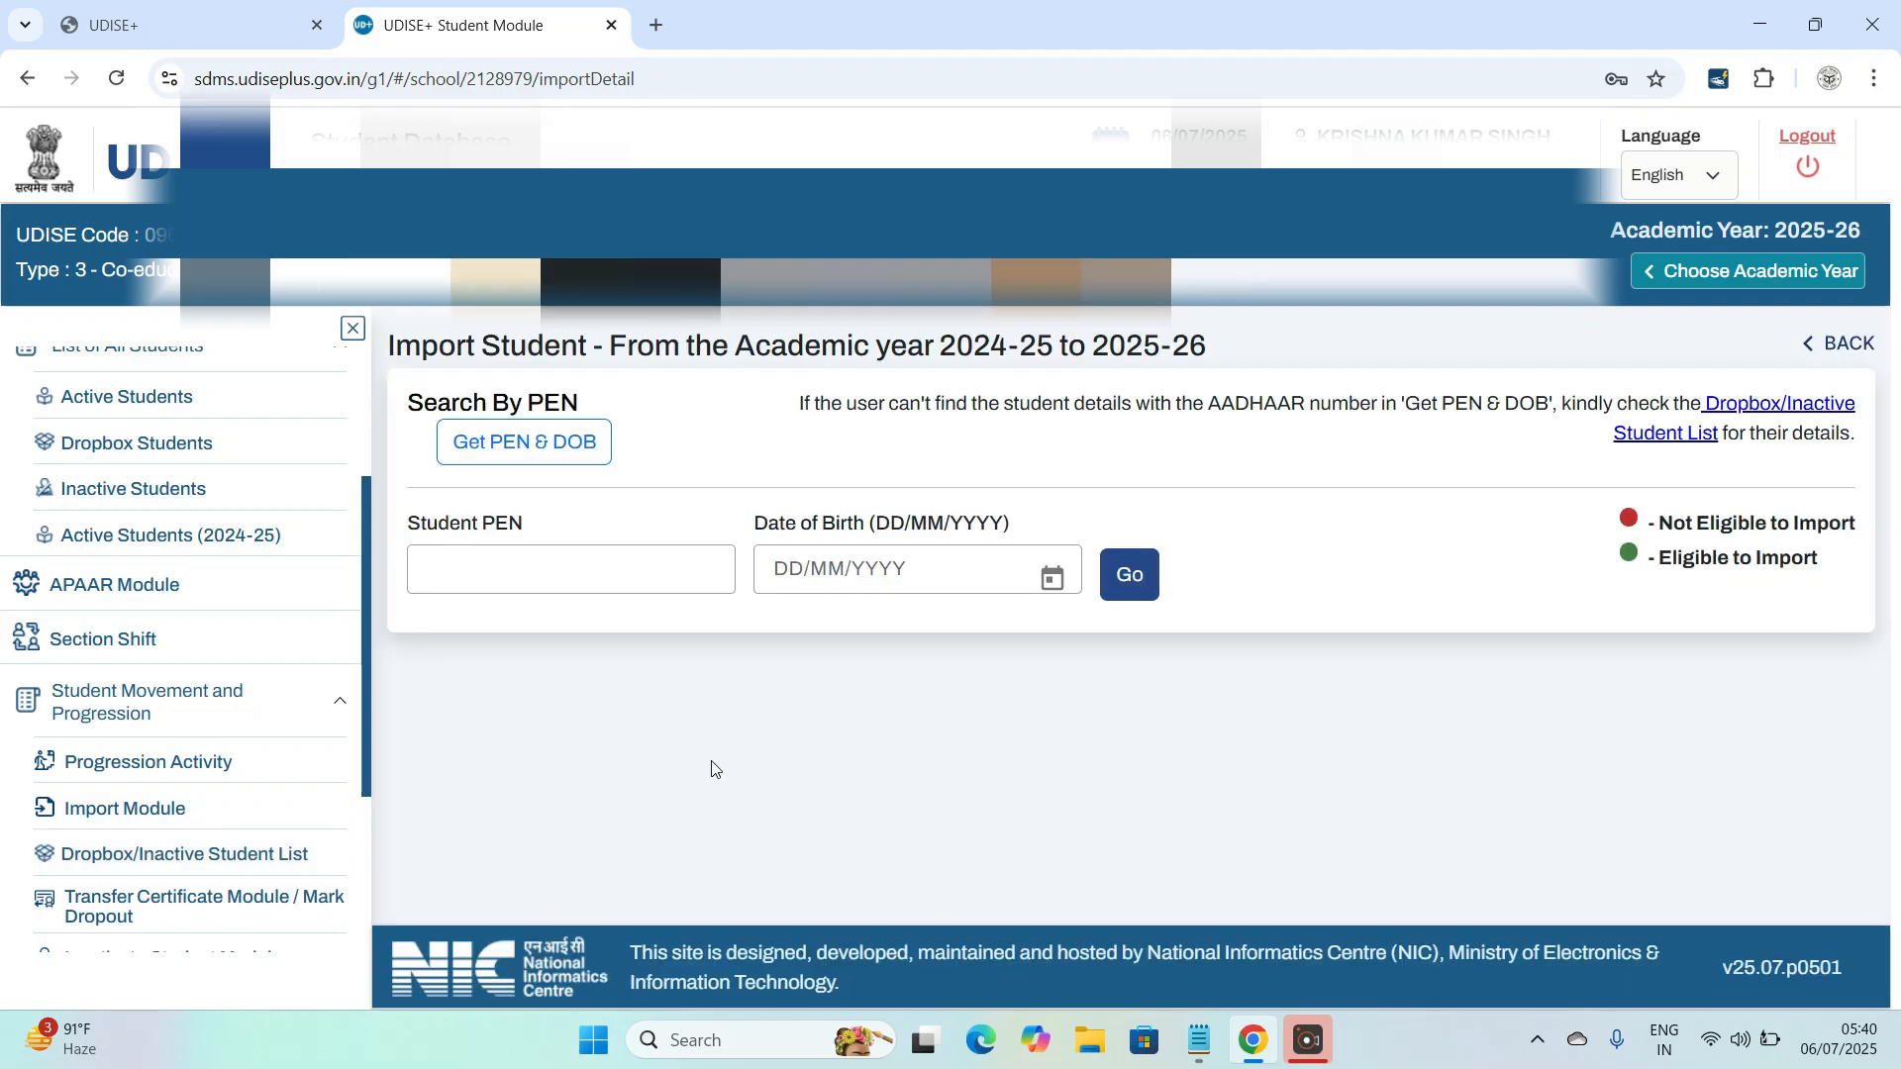
pyautogui.click(625, 579)
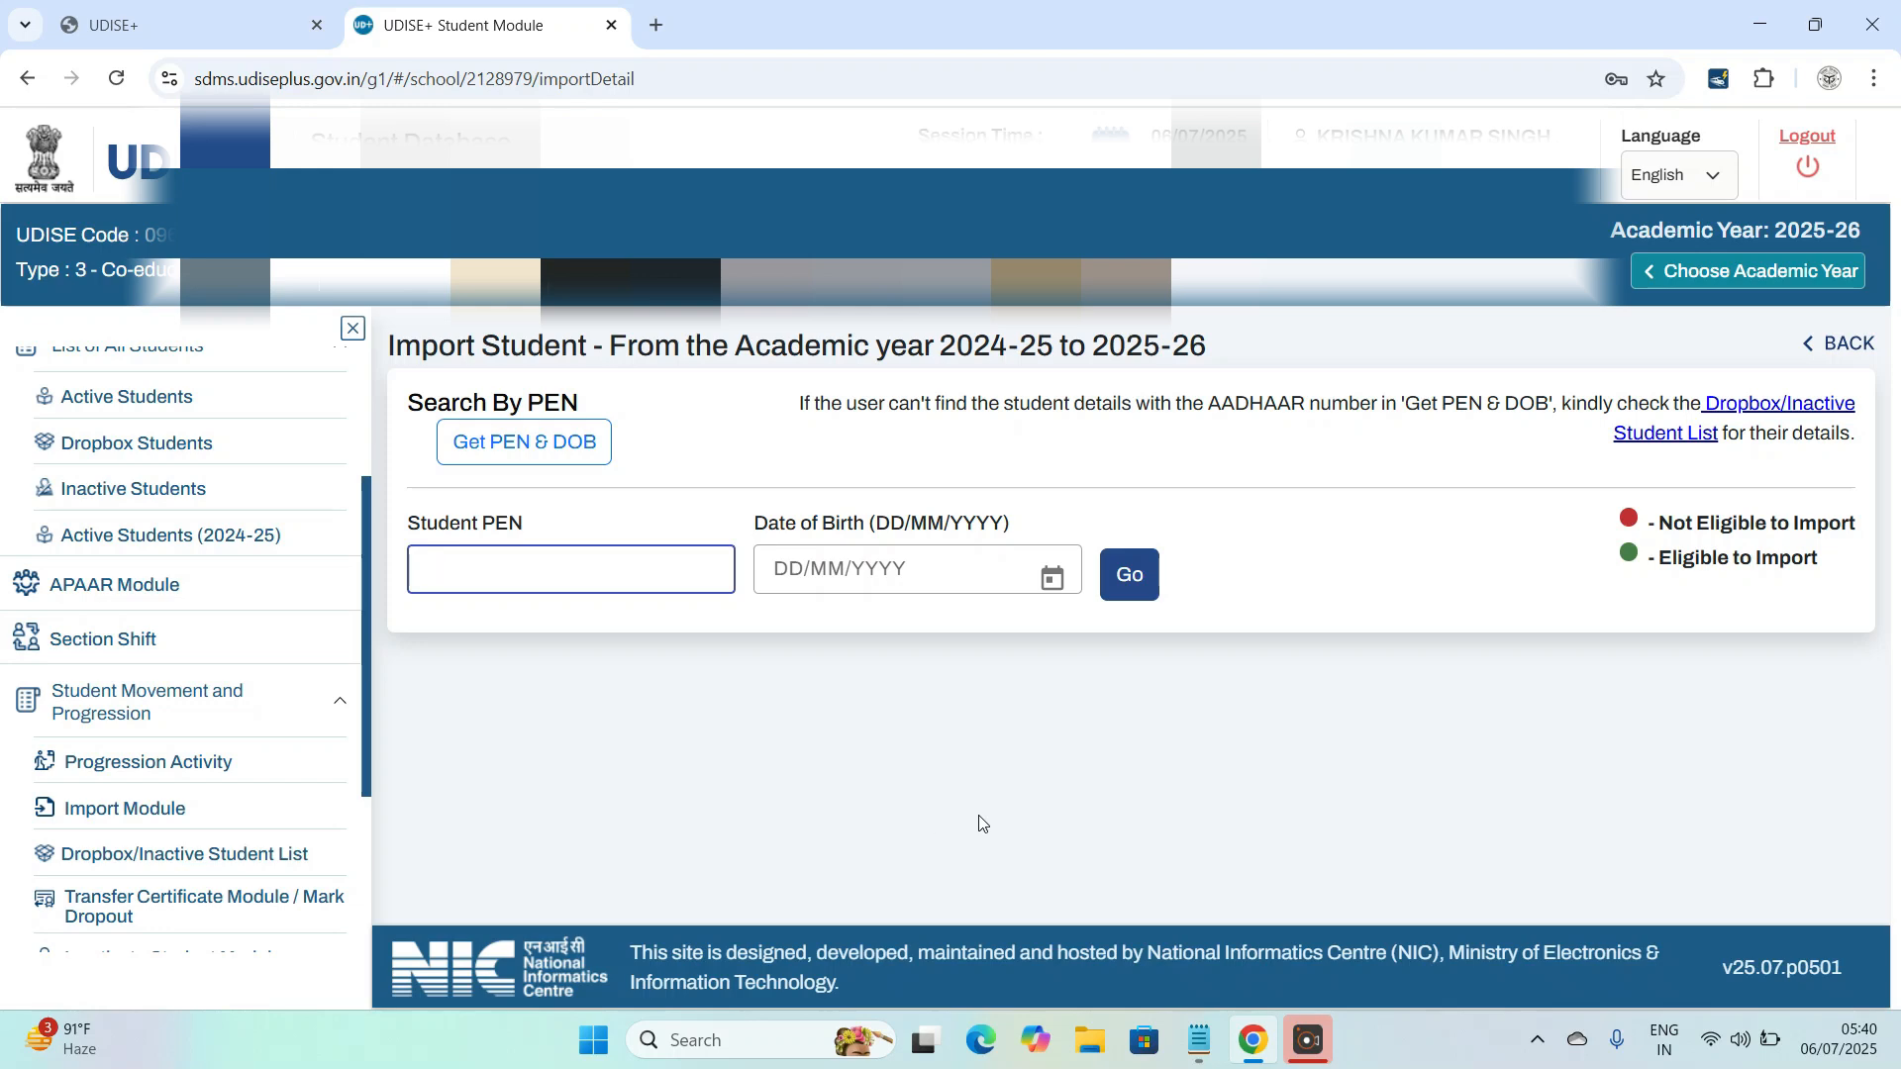
pyautogui.click(504, 442)
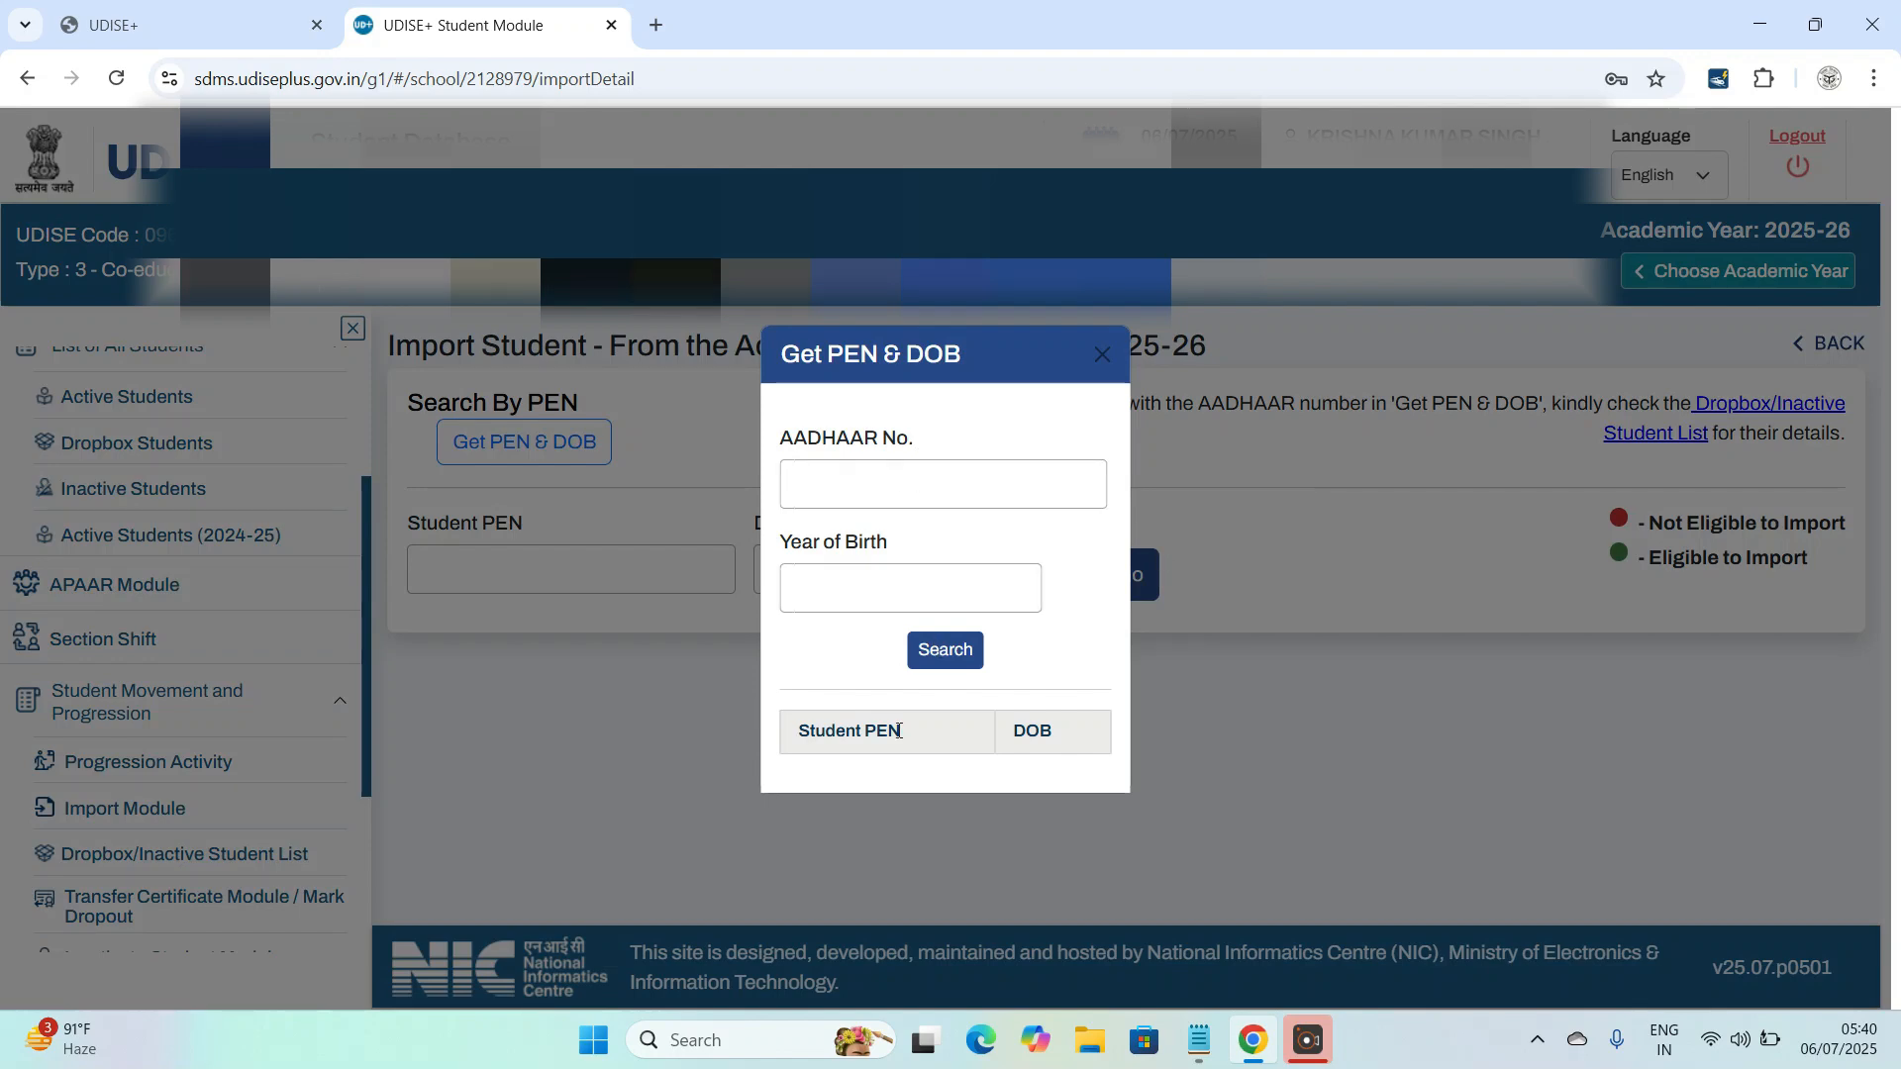
pyautogui.click(1106, 356)
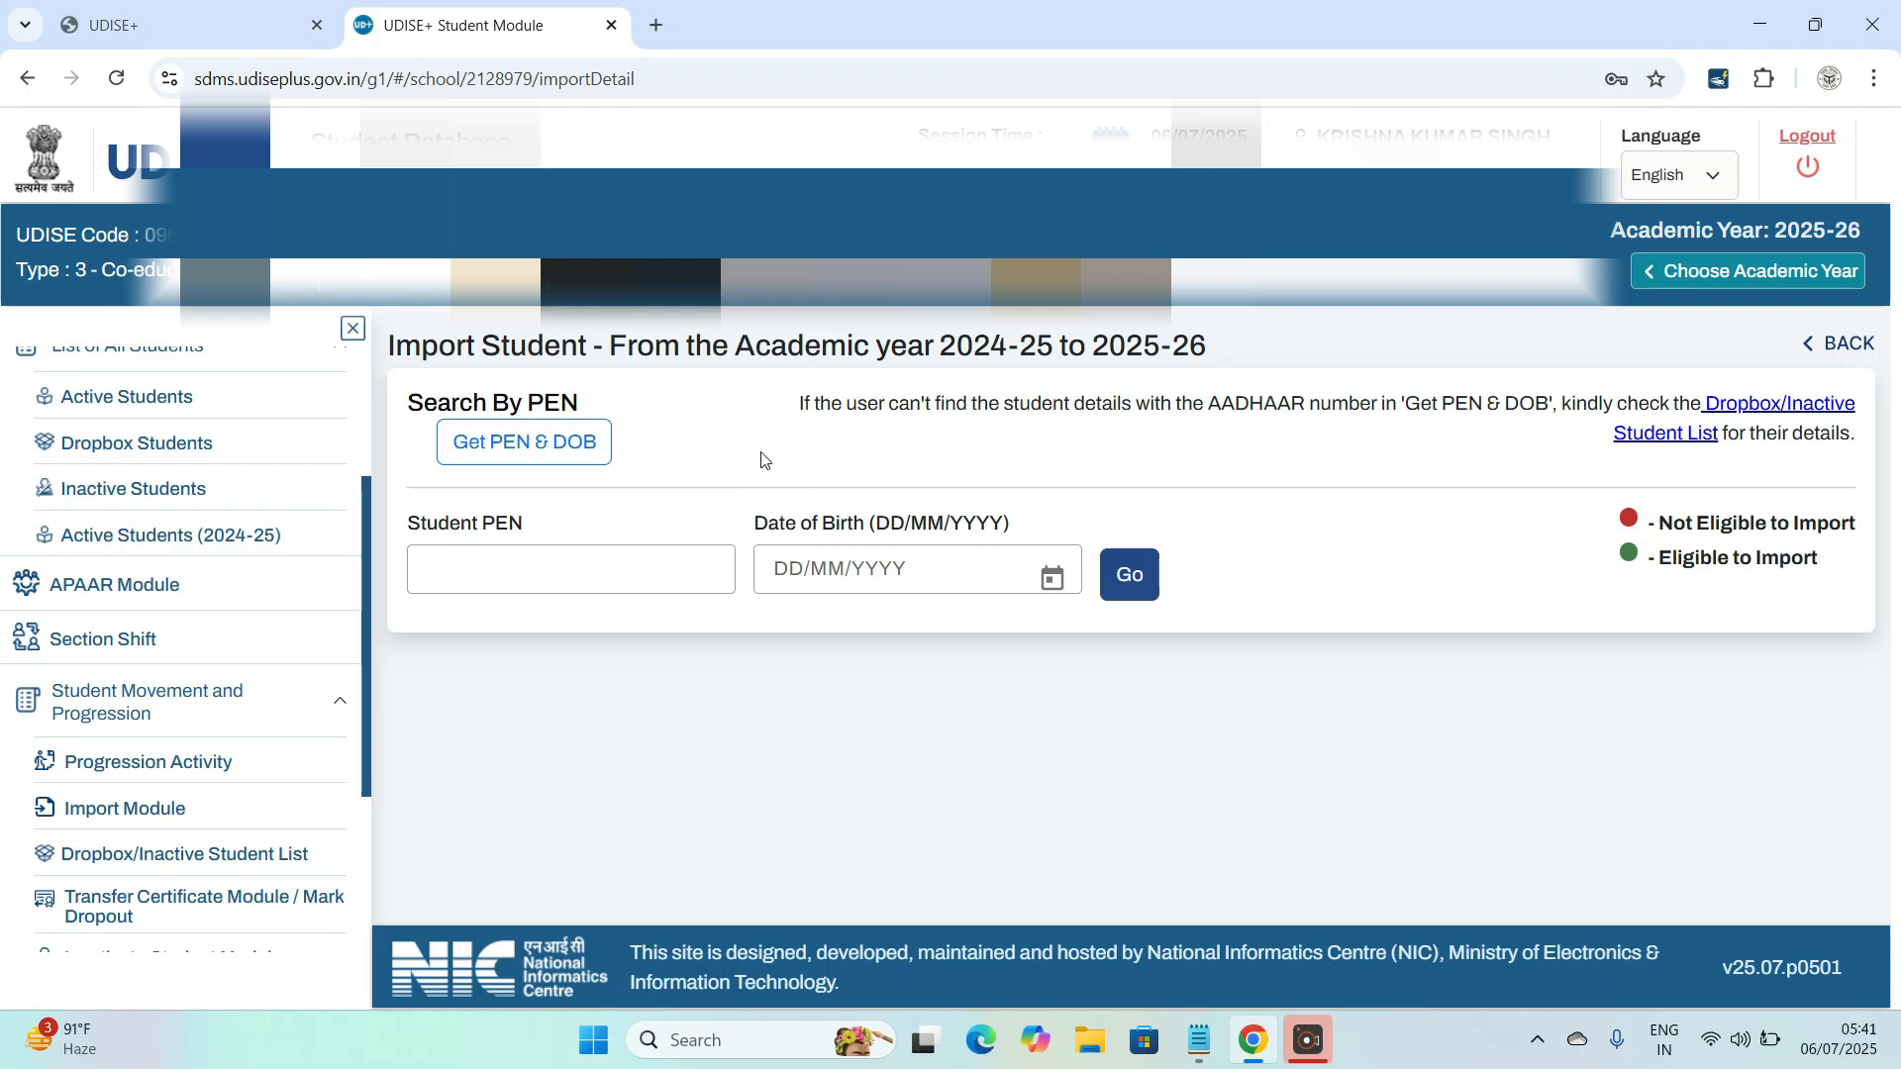
# Step: Select the empty Student PEN field on the Import Student form, then sign out from the top-right Logout icon
pyautogui.moveTo(362, 639); pyautogui.dragTo(365, 499)
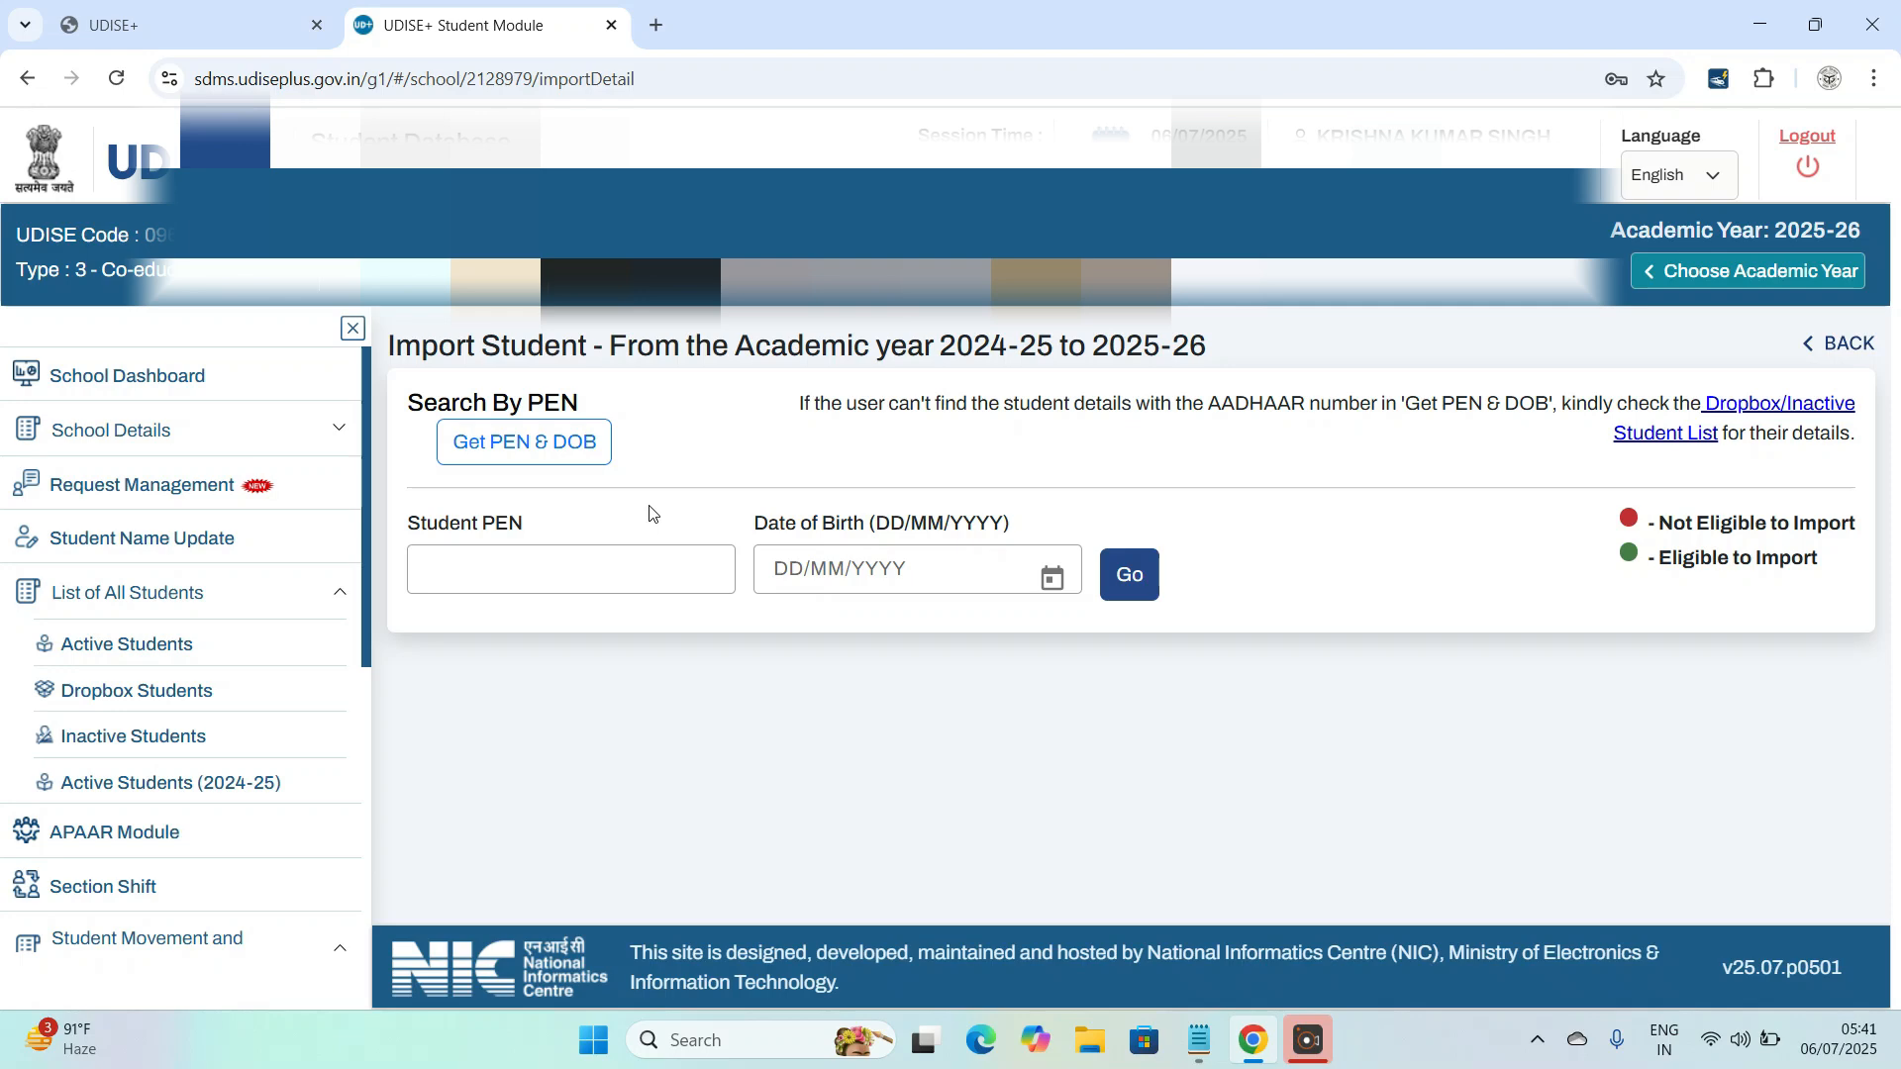
pyautogui.click(675, 565)
pyautogui.click(677, 565)
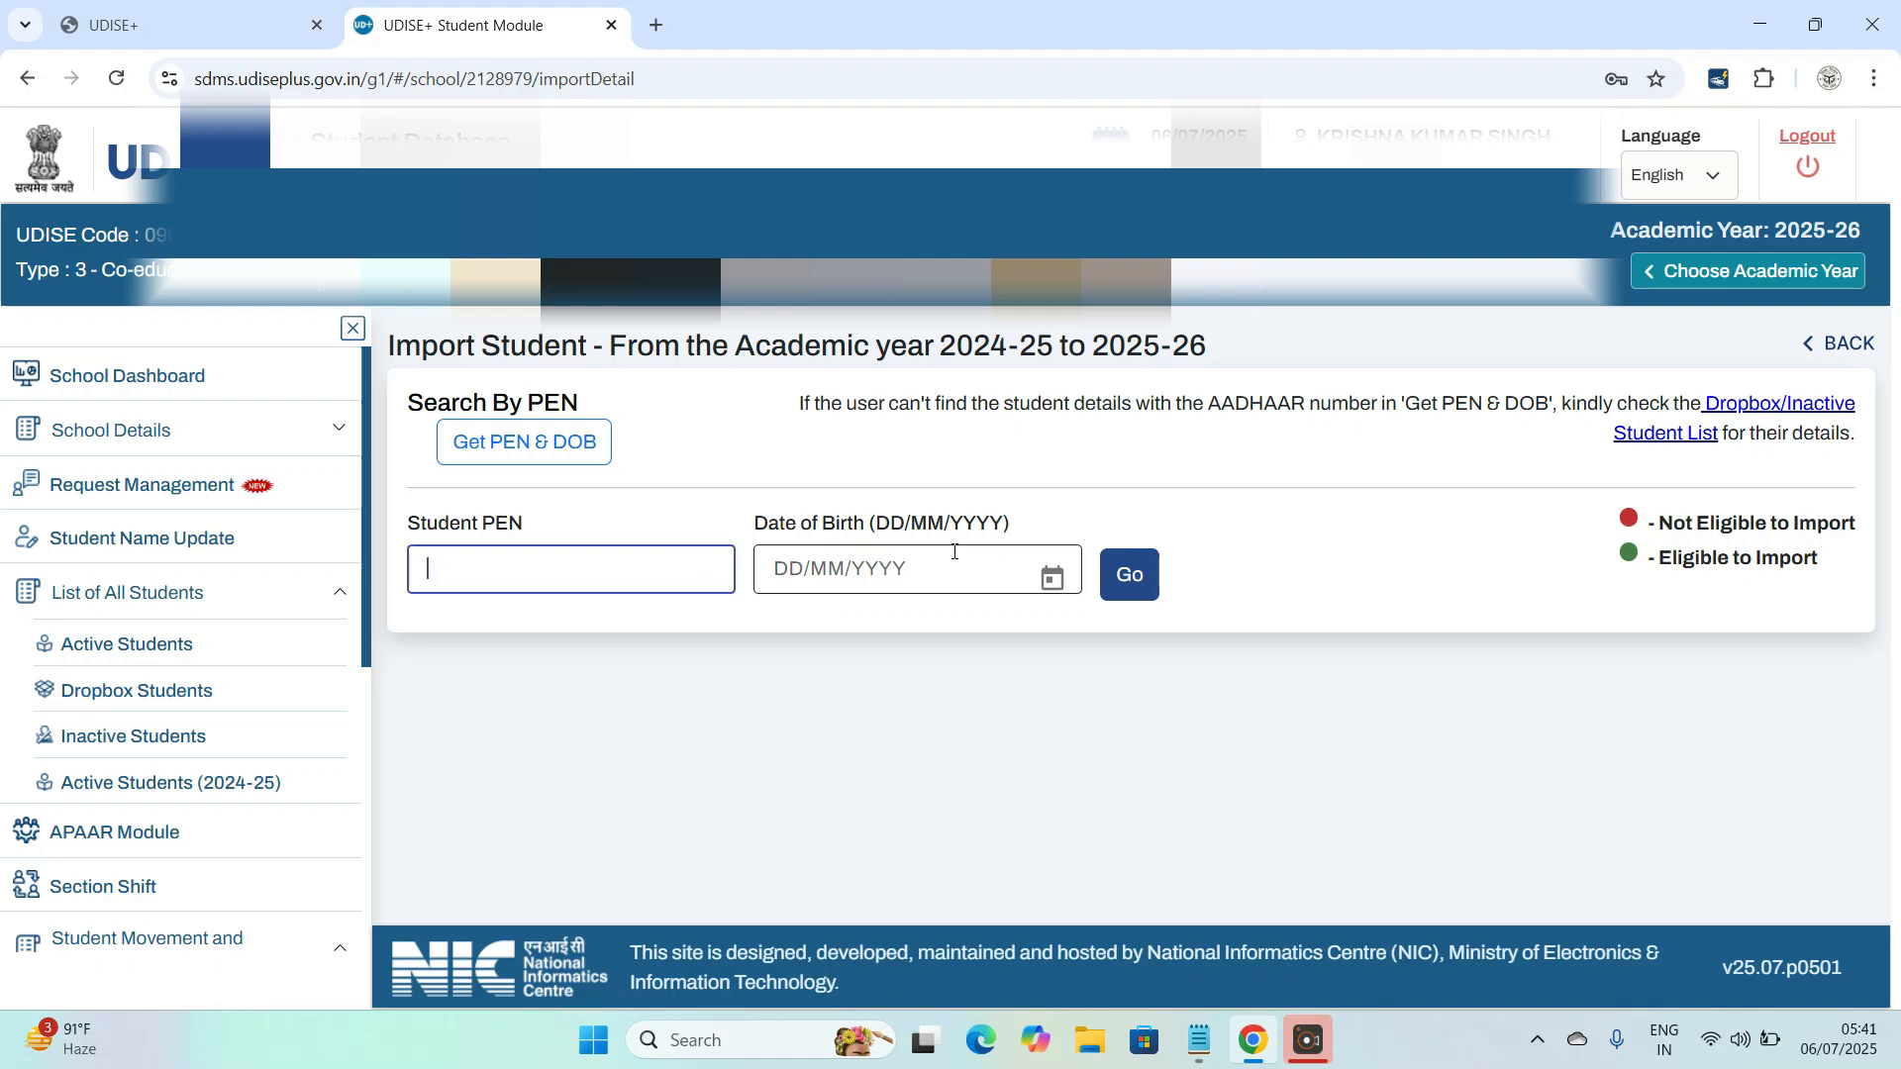
pyautogui.click(1808, 159)
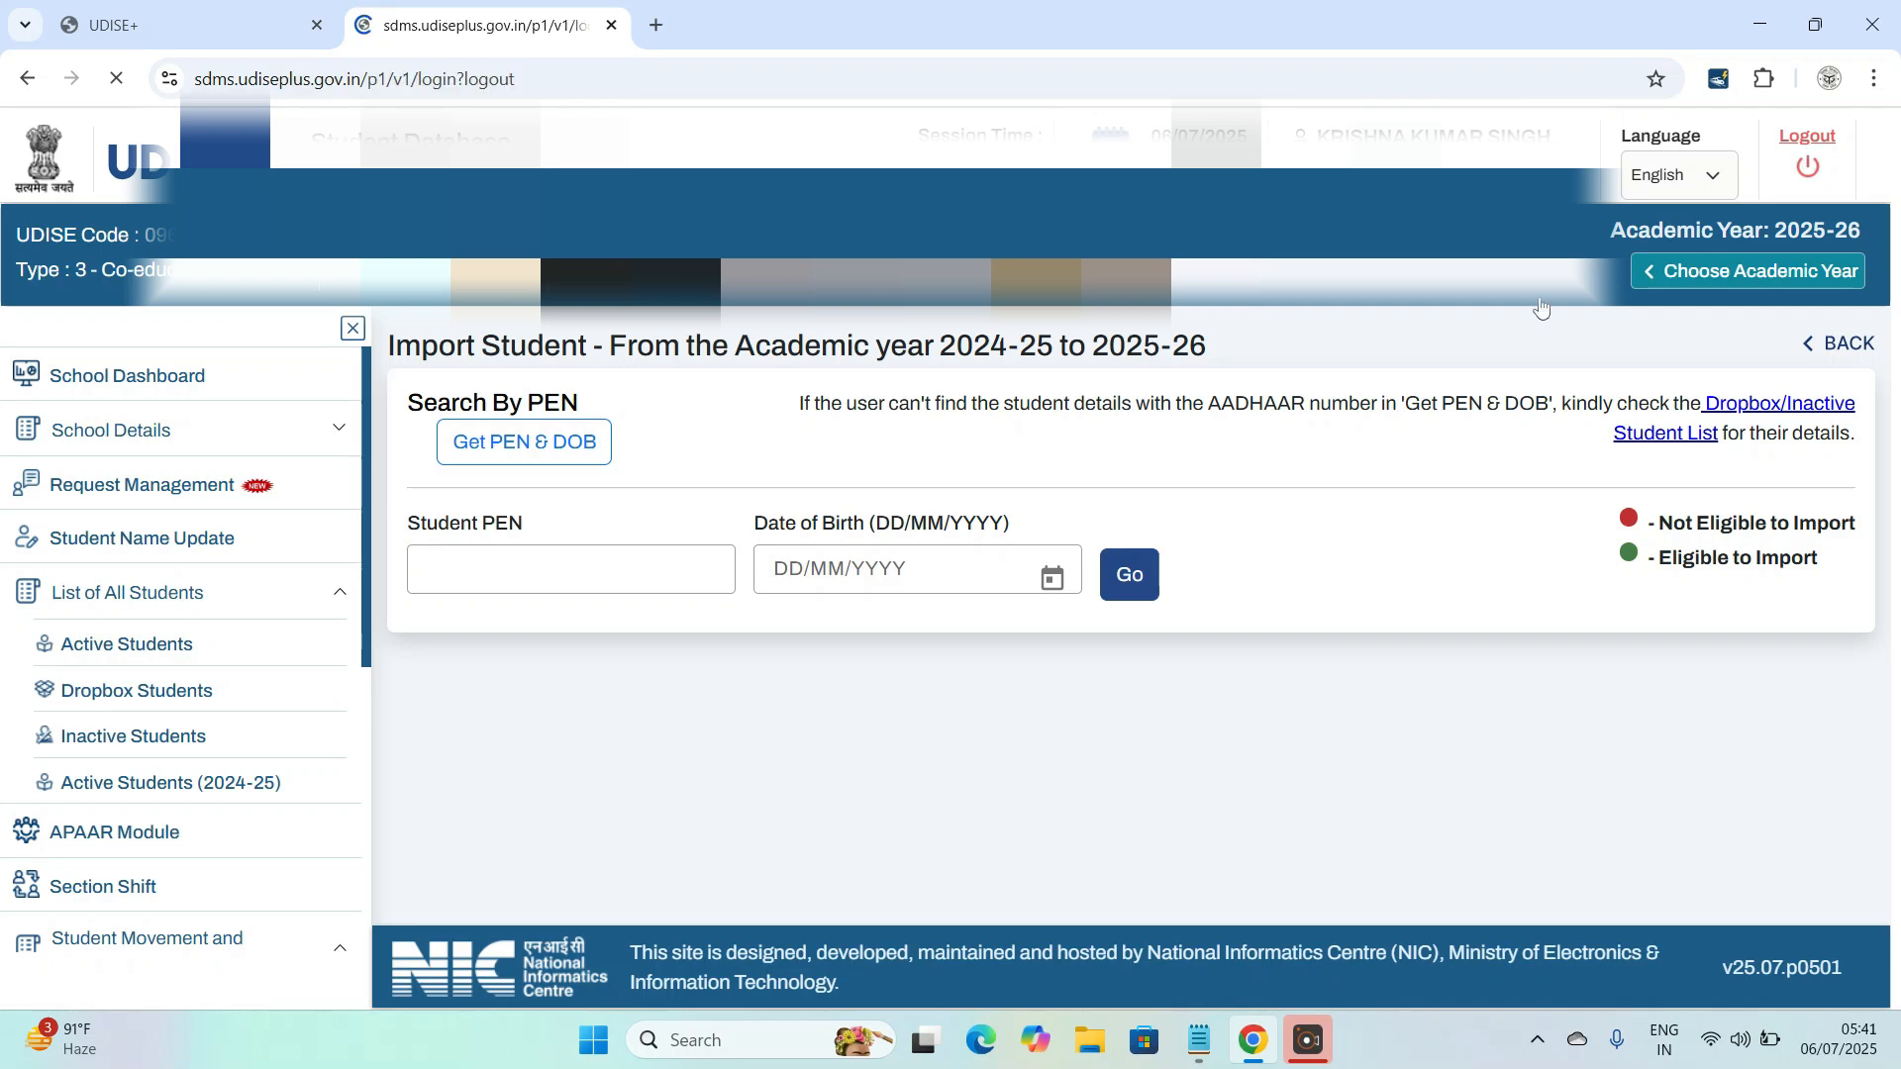